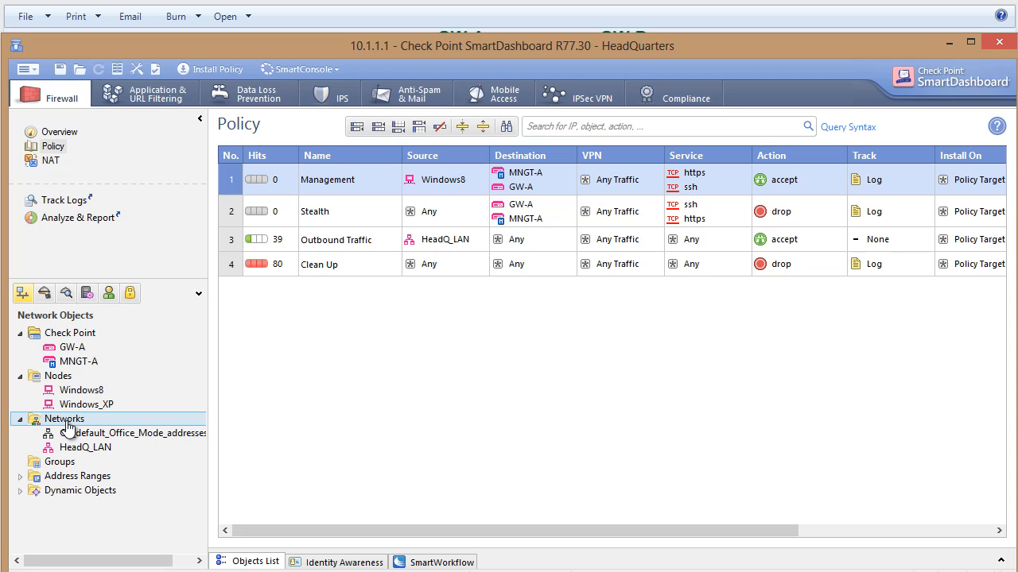
Create a new network object named BranchA_LAN and set its colour to Olive.
right_click(67, 422)
click(112, 427)
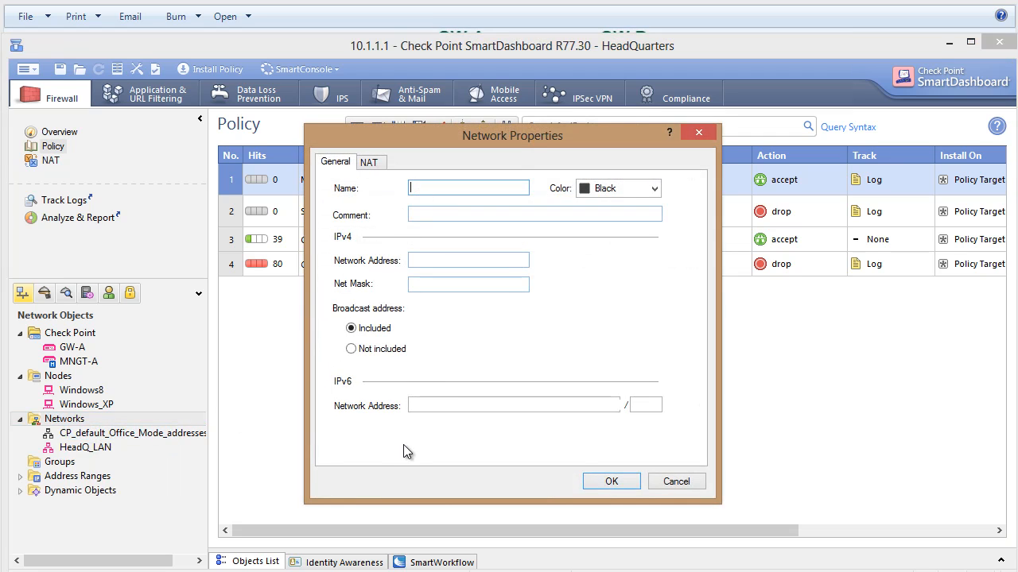
text(BranchA_LAN)
click(608, 188)
click(602, 244)
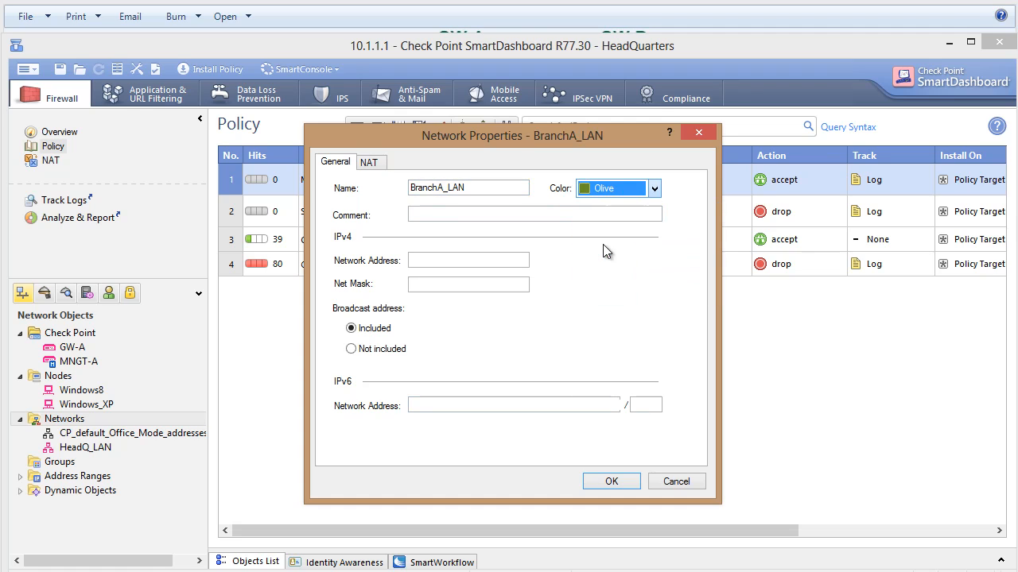
Give BranchA_LAN the IPv4 network address 10.8.8.0 with net mask 255.255.255.0 and save the network object.
click(456, 261)
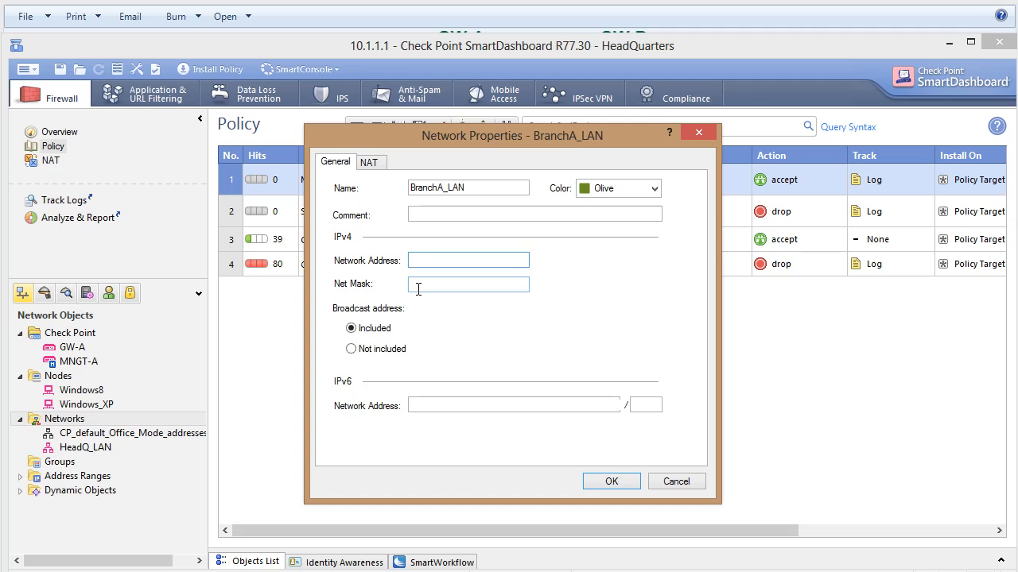
text(10.8.8.0)
key(Tab)
text(2)
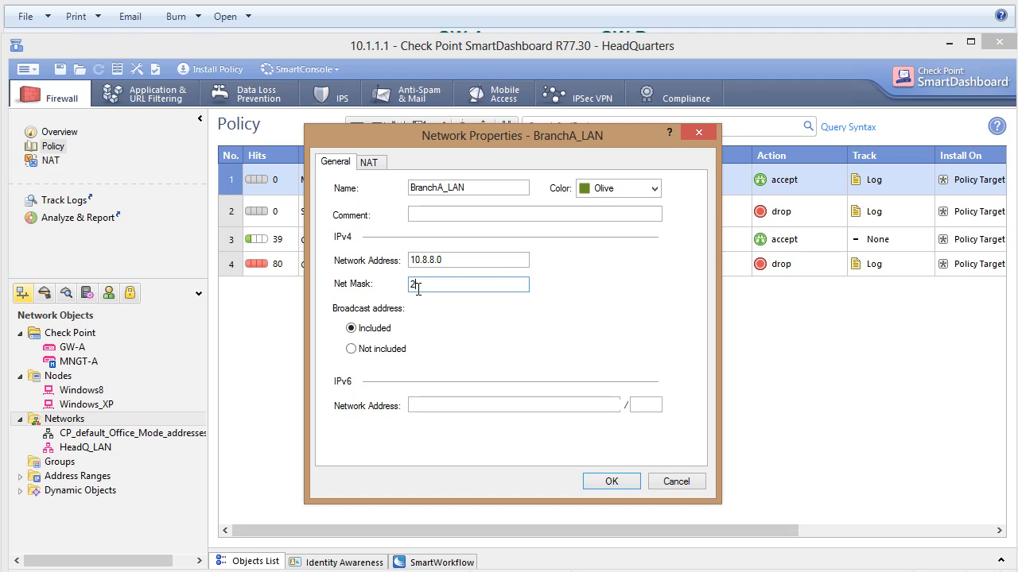
text(55.255.255.0)
click(602, 484)
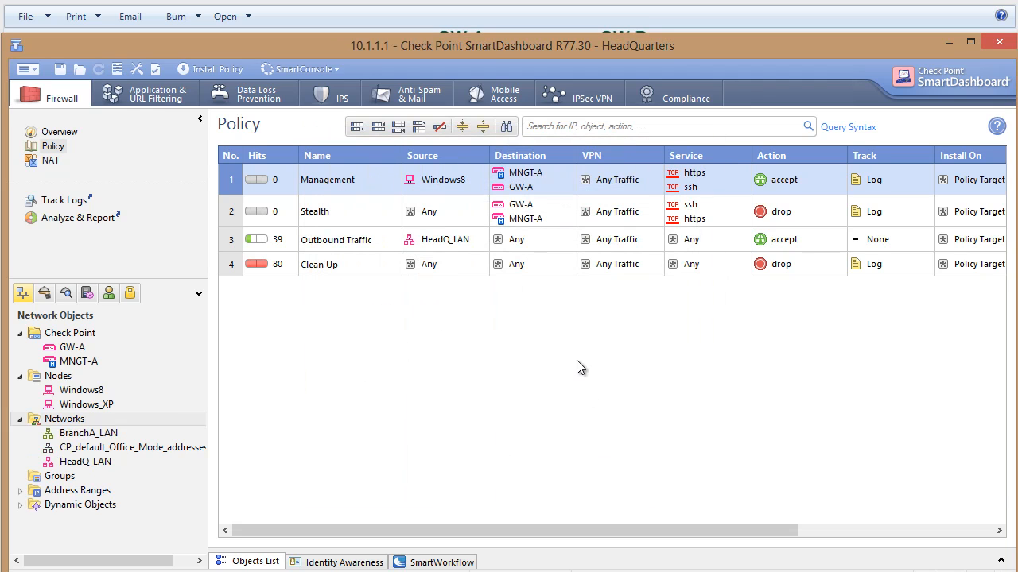
Create an externally managed VPN gateway under Check Point objects, named BranchA_GW and coloured Olive.
click(60, 337)
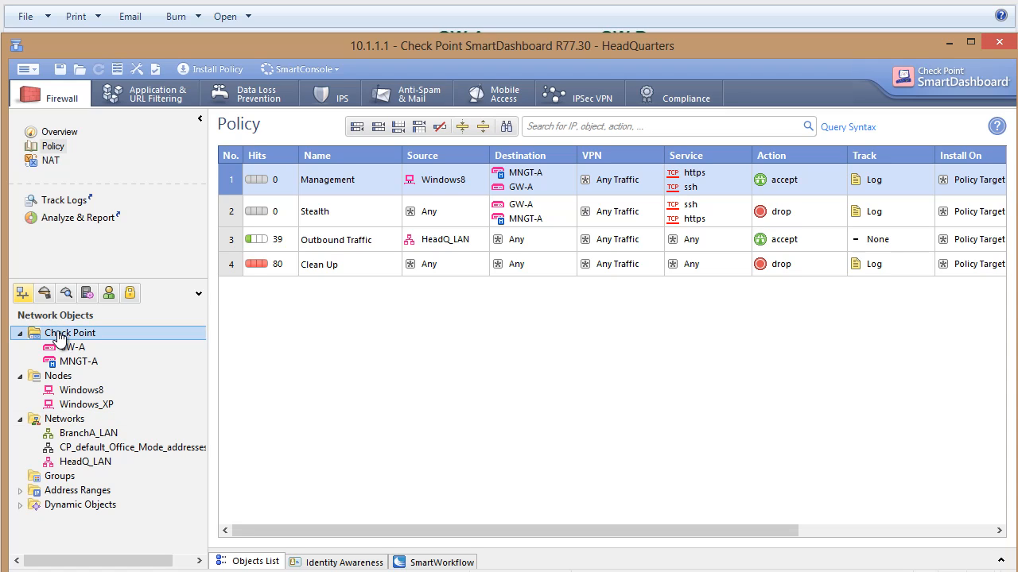
right_click(59, 337)
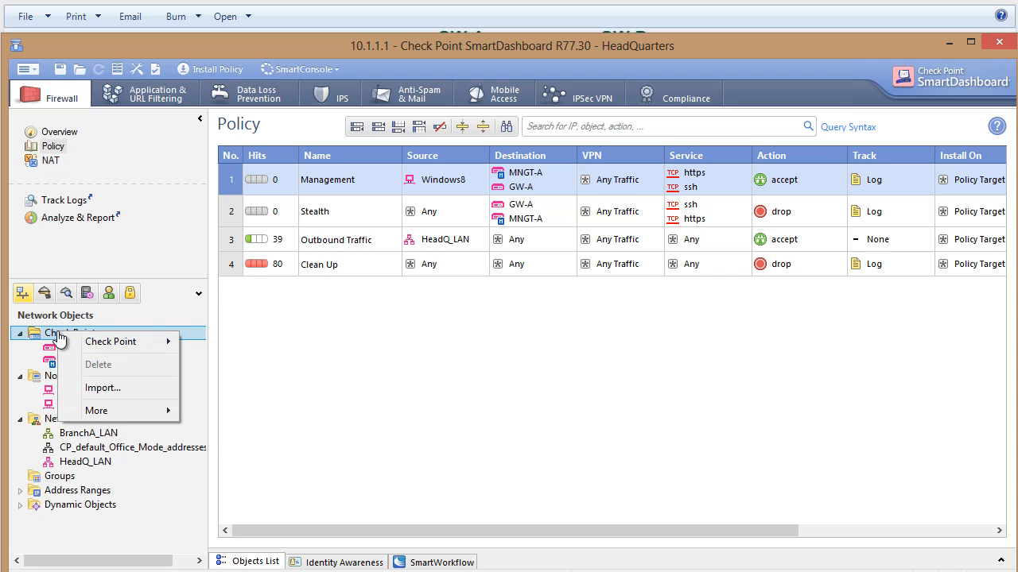
mouse_move(111, 342)
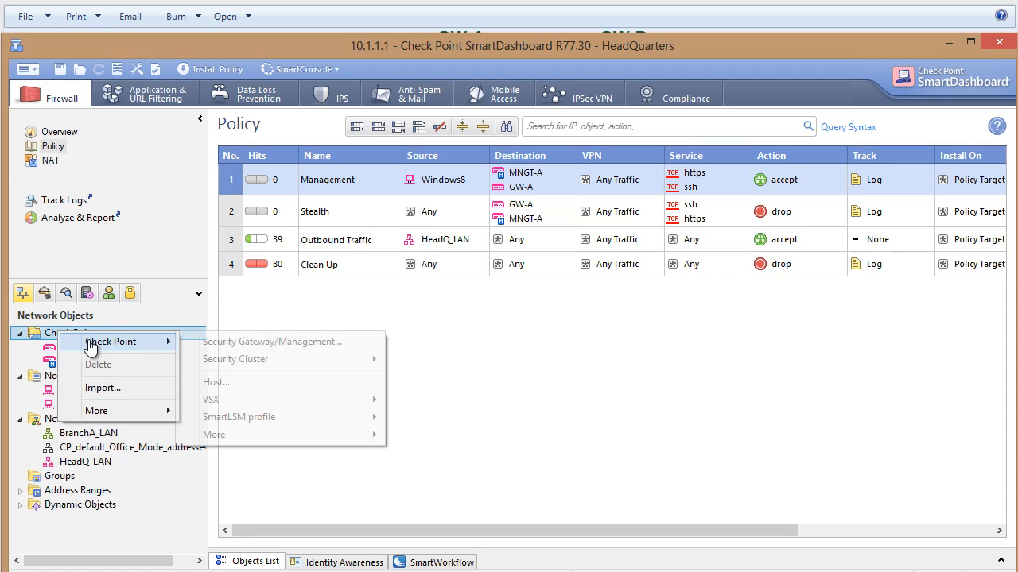
mouse_move(252, 441)
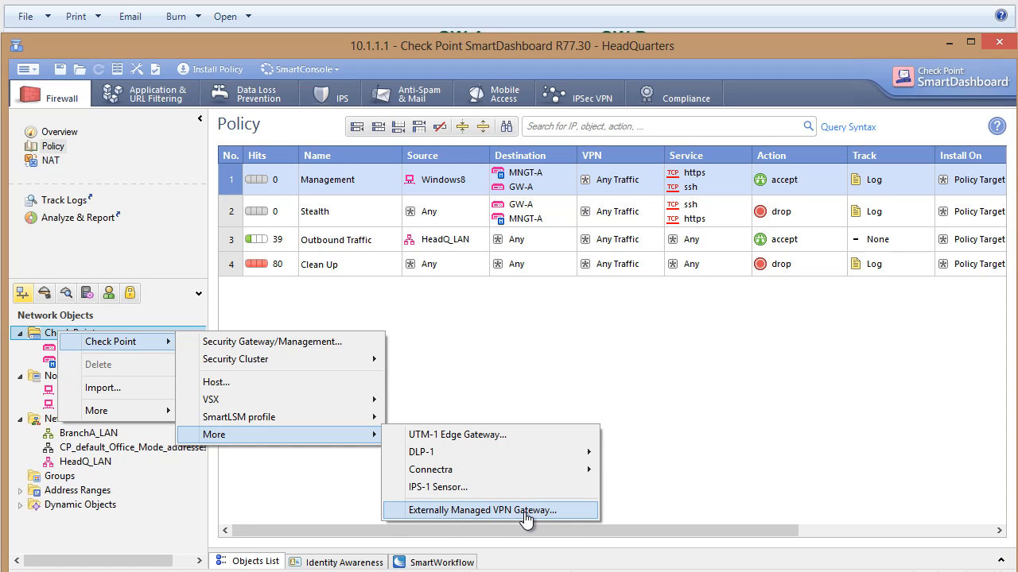
click(526, 513)
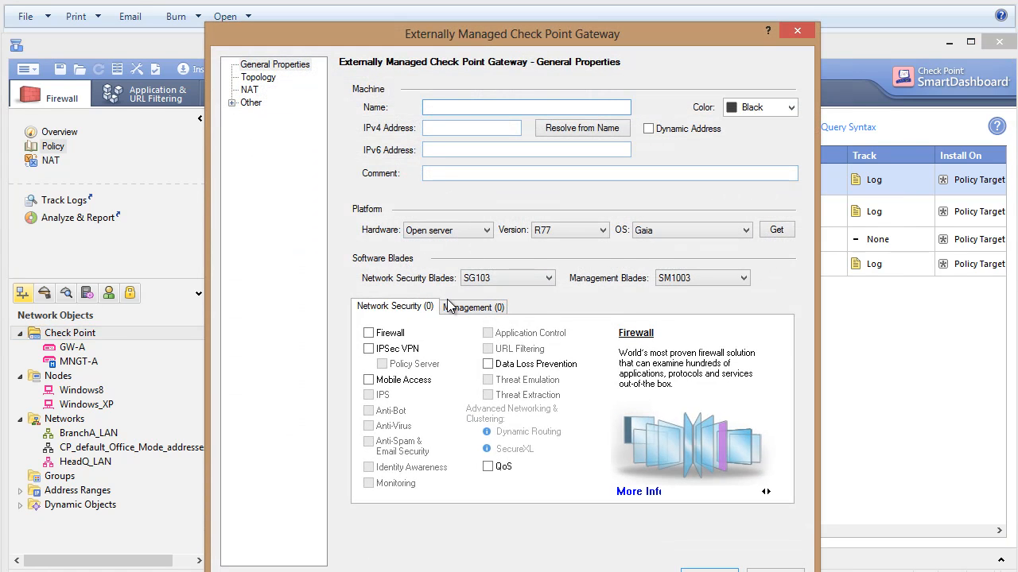
text(Bra)
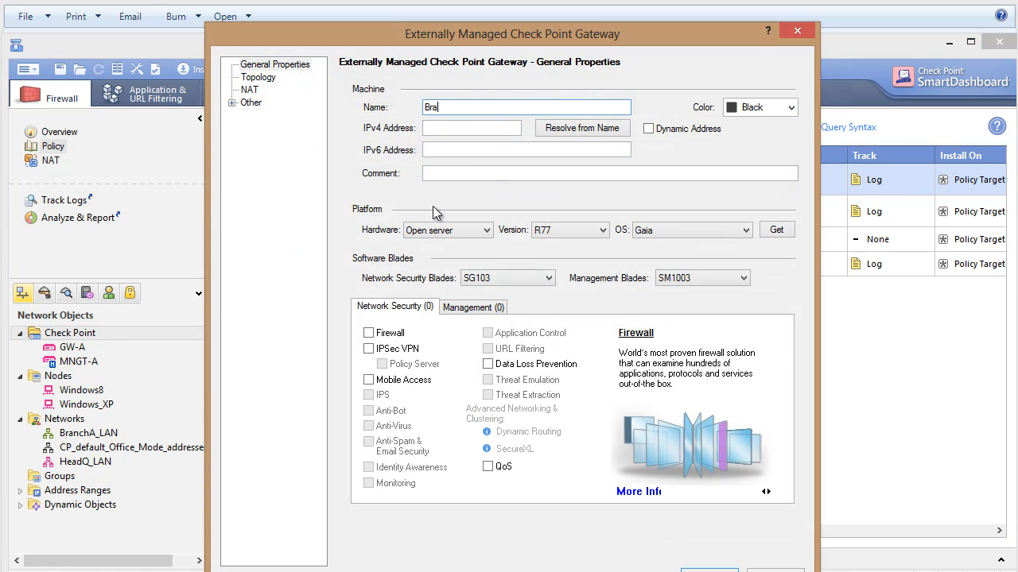
text(nchA_GW)
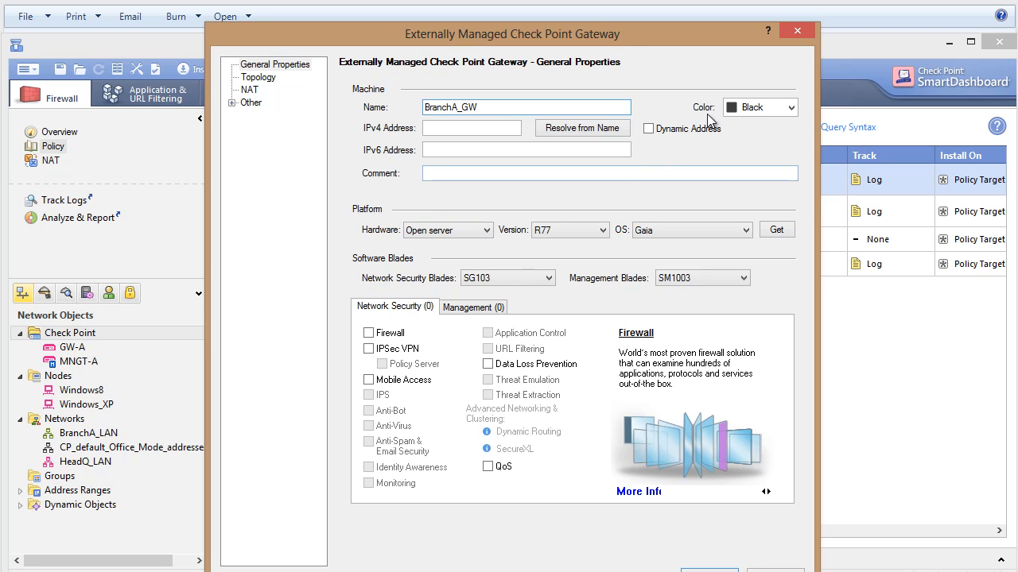
click(755, 107)
click(803, 152)
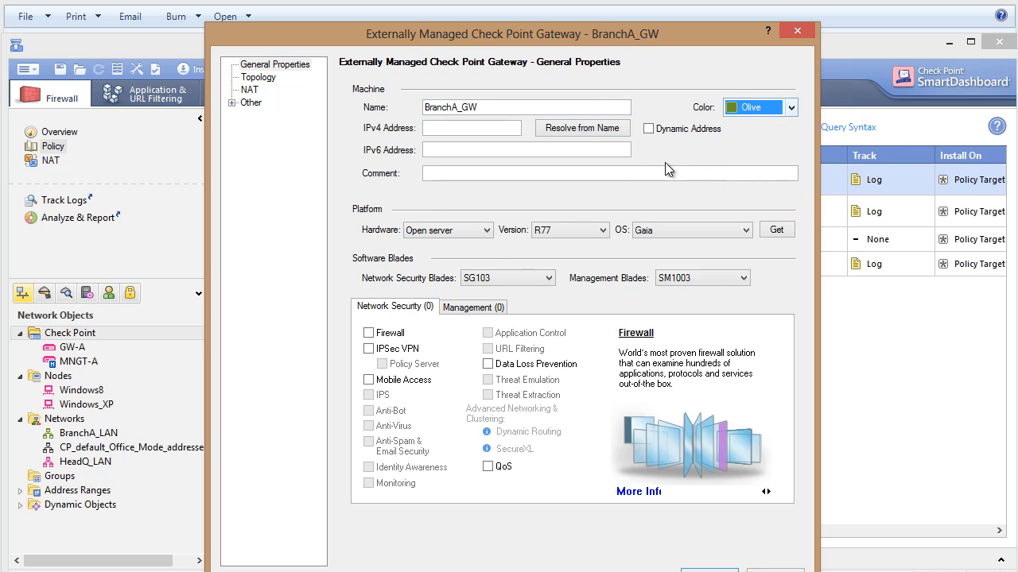
Enter 192.168.1.200 as the gateway's IPv6 address and enable the IPSec VPN blade.
click(463, 150)
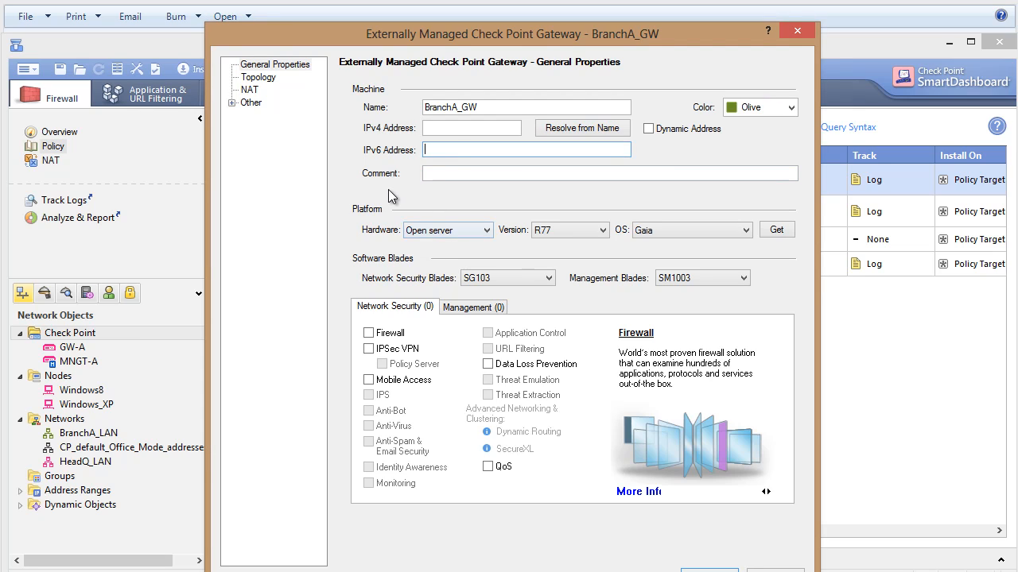
text(192.168.1.200)
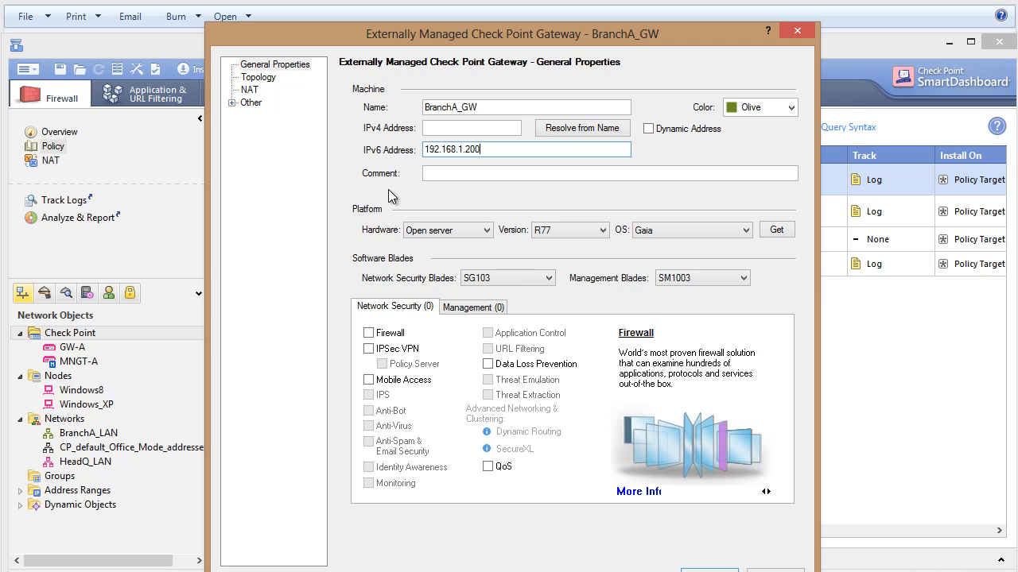
click(378, 350)
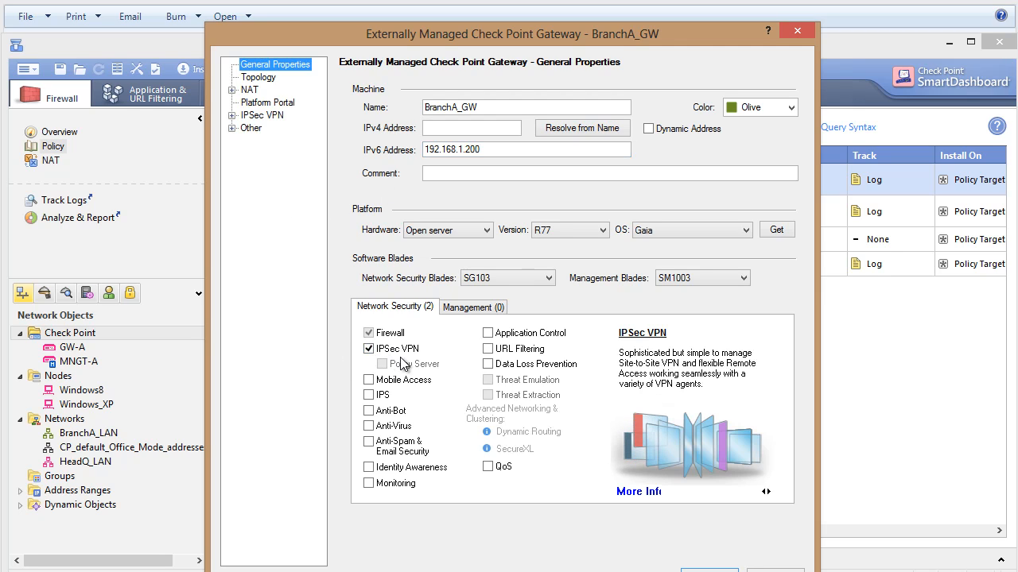
click(267, 80)
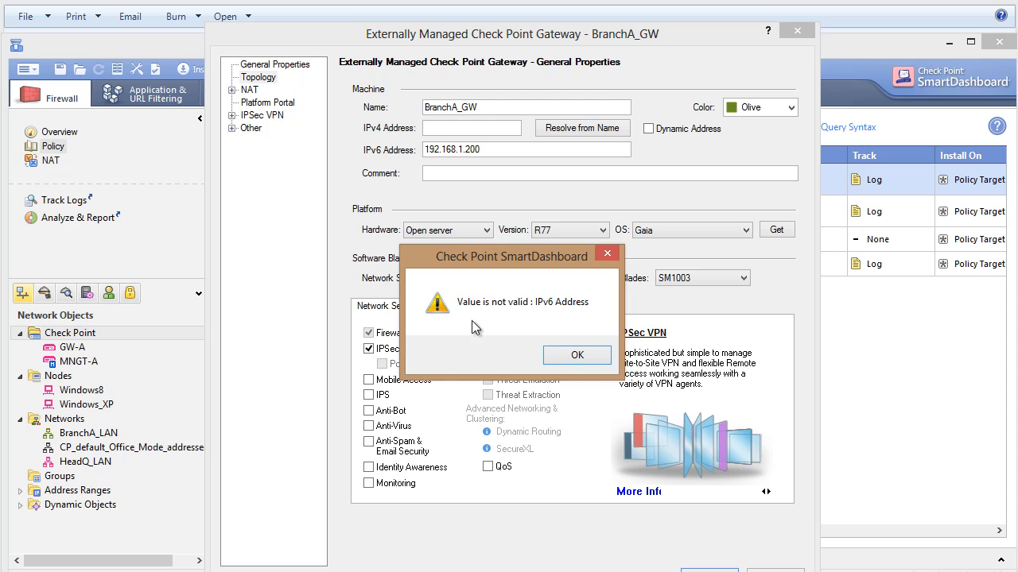
click(578, 356)
key(ctrl+c)
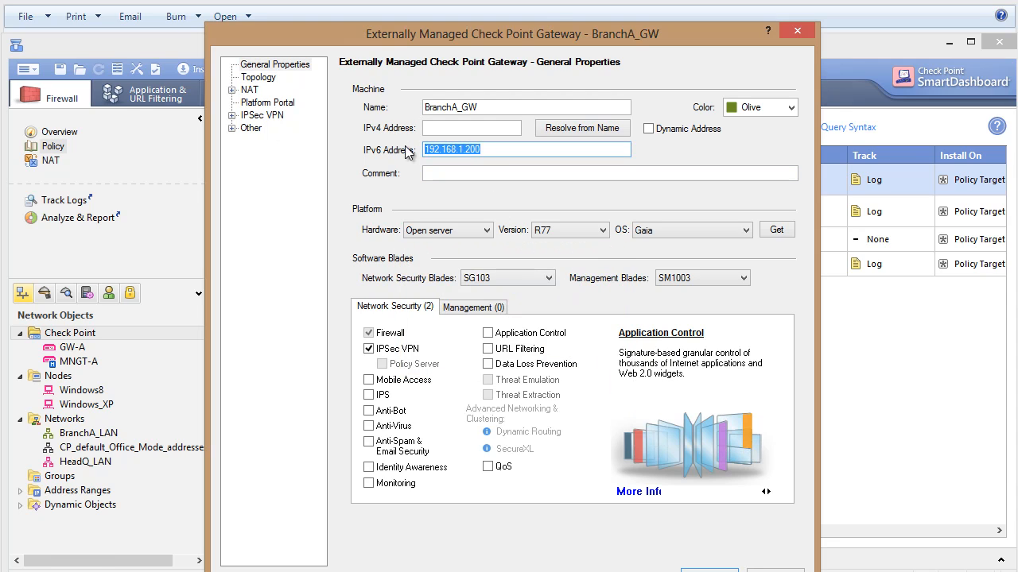
Move the address 192.168.1.200 from the gateway's IPv6 address to its IPv4 address.
key(Delete)
click(431, 128)
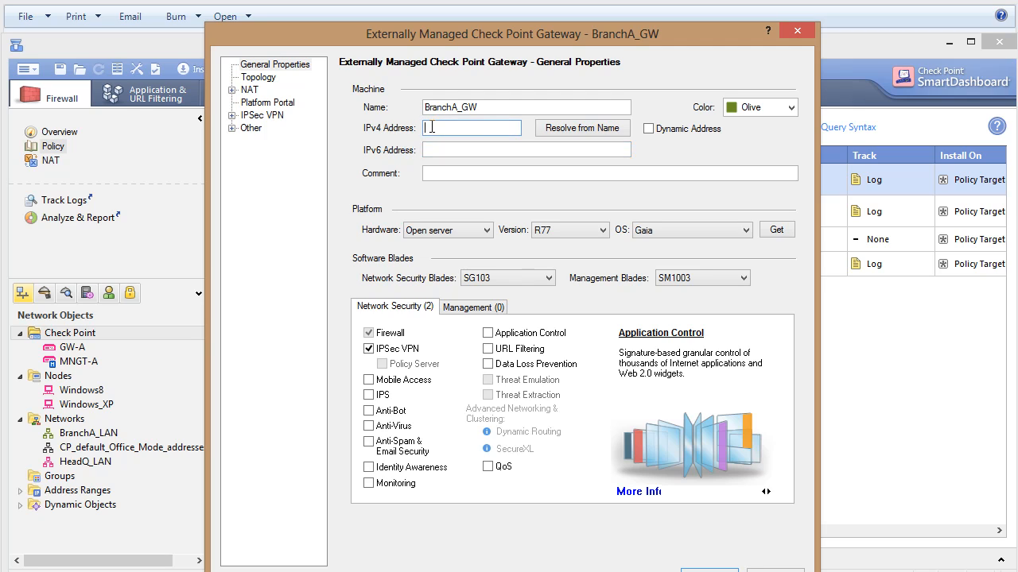
key(ctrl+v)
Add a new interface named External to the gateway's topology, with IP address 192.168.1.200 and net mask 255.255.255.0.
click(253, 79)
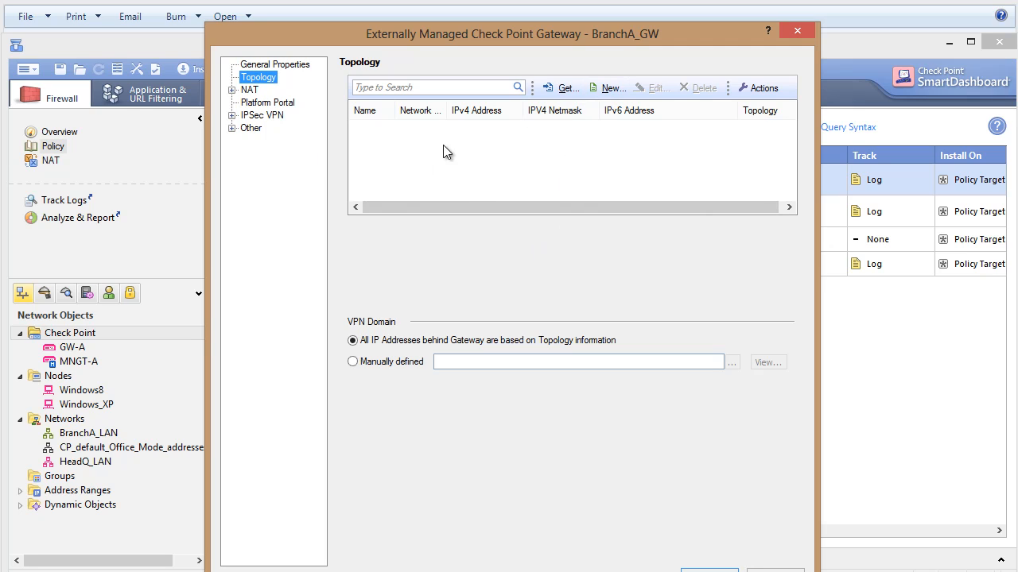
click(565, 88)
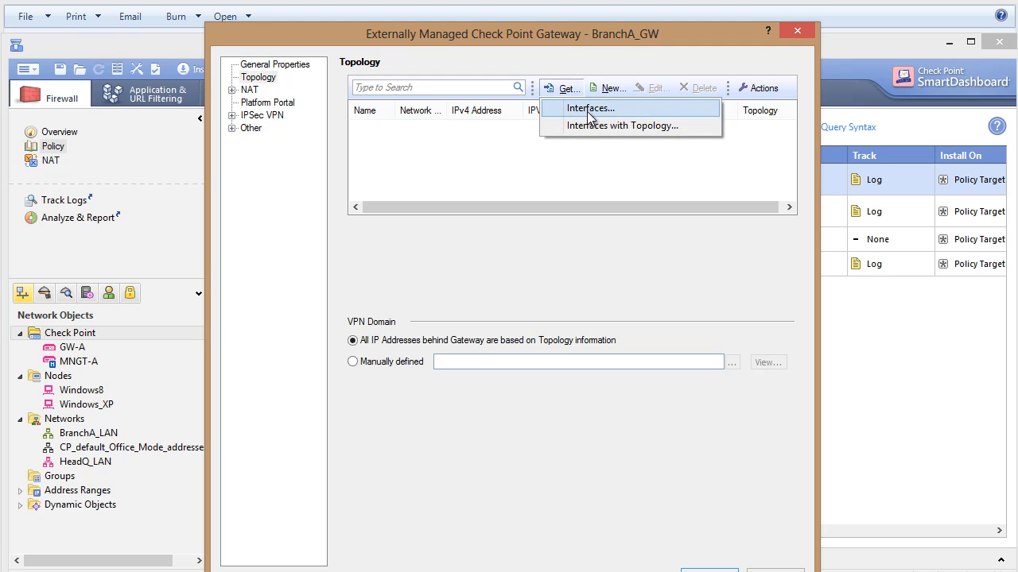
click(558, 150)
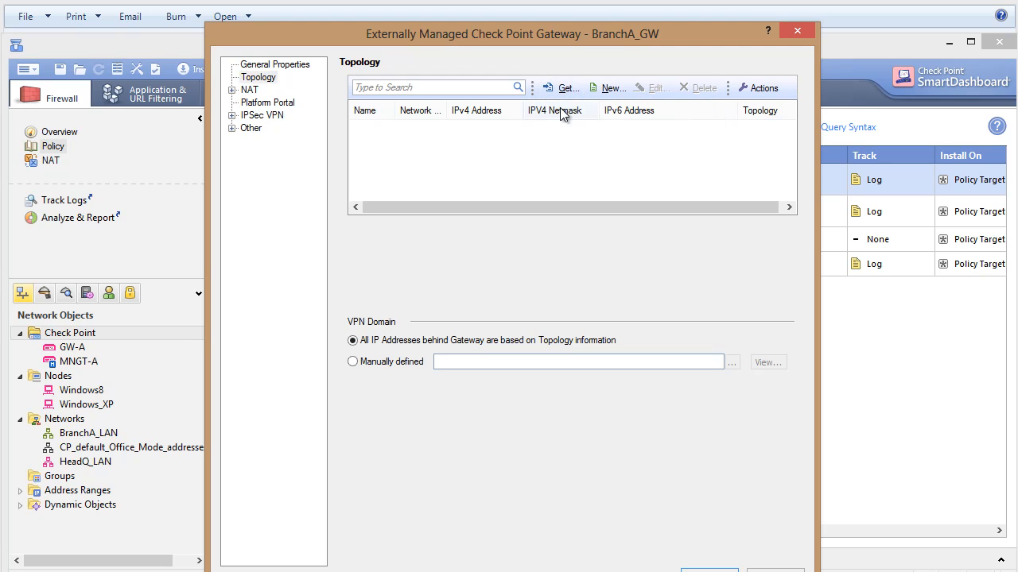
click(606, 89)
text(Ex)
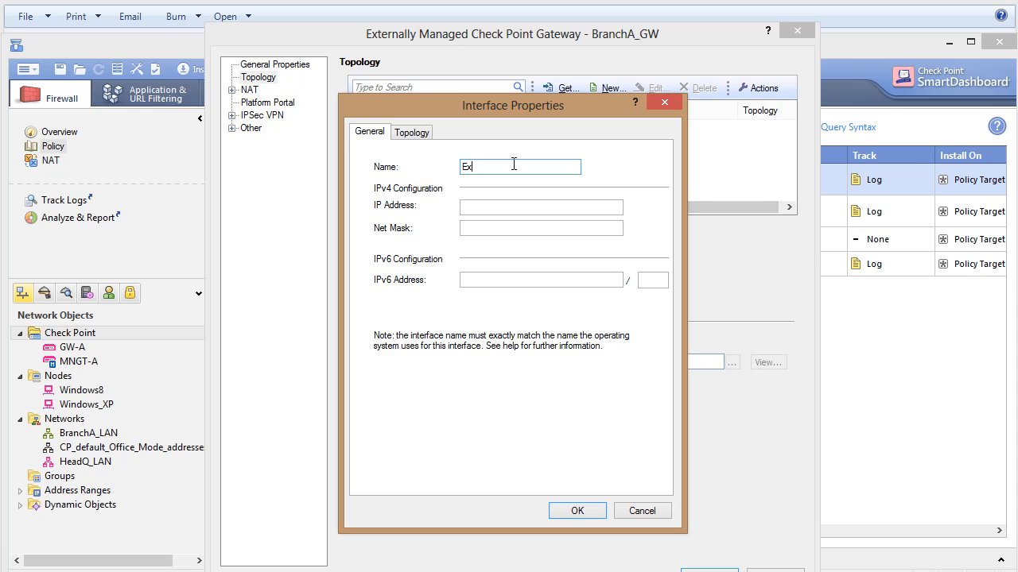
text(ternal)
click(487, 205)
text(19)
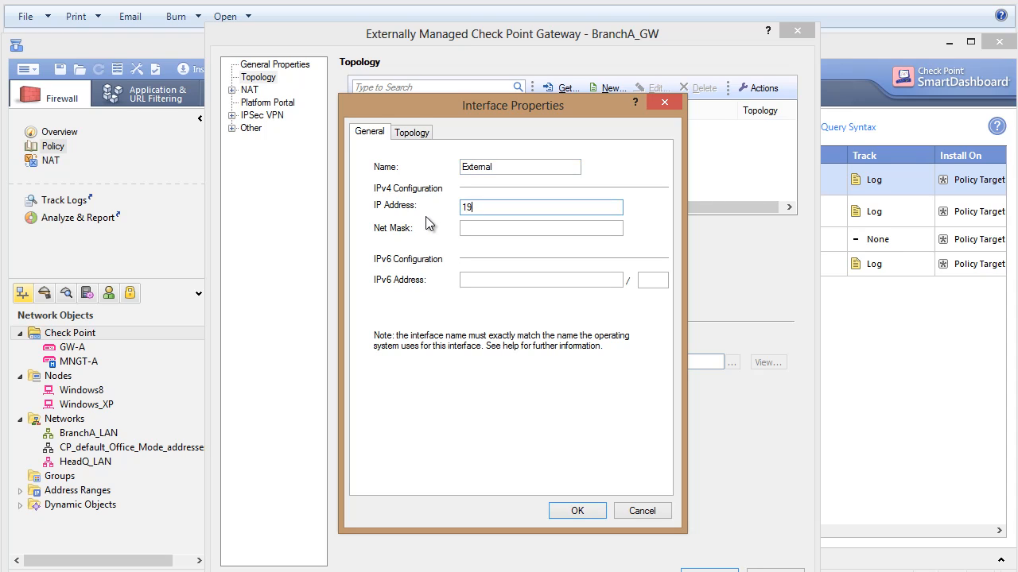
text(2.168.1.200)
key(Tab)
text(255)
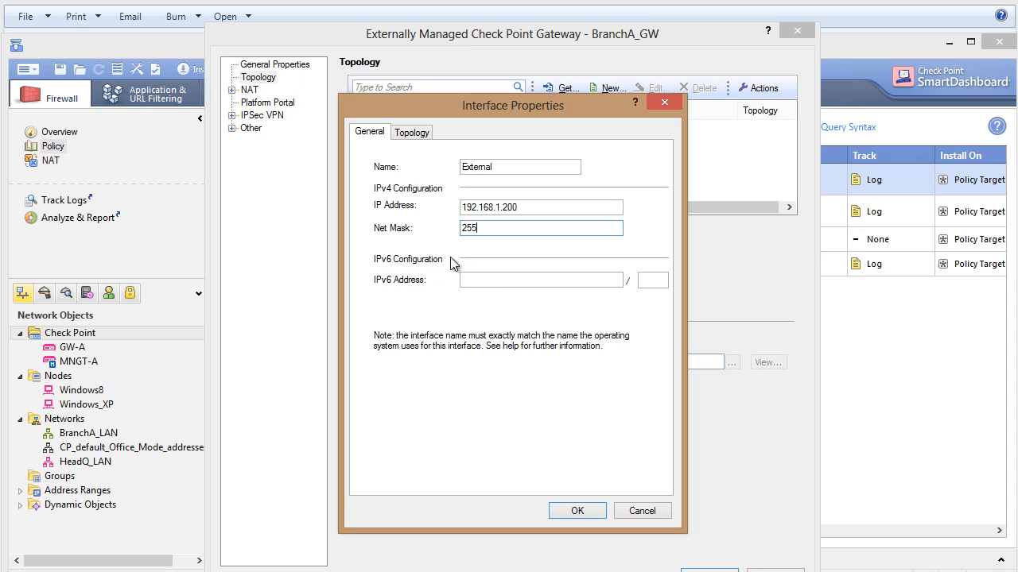
text(.255.255.0)
Set the interface's topology to External (leads out to the Internet) and save the interface.
click(424, 137)
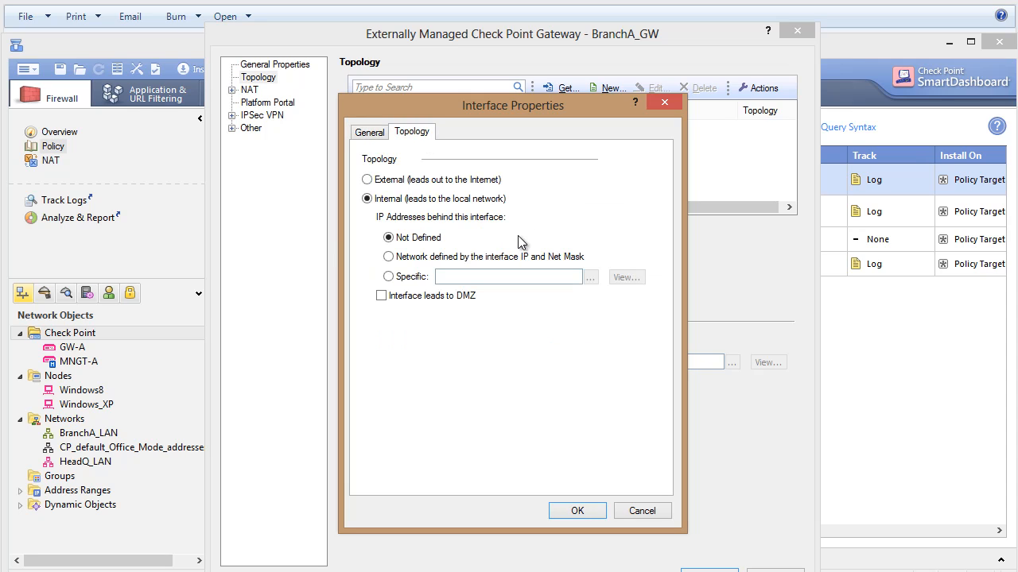
click(368, 180)
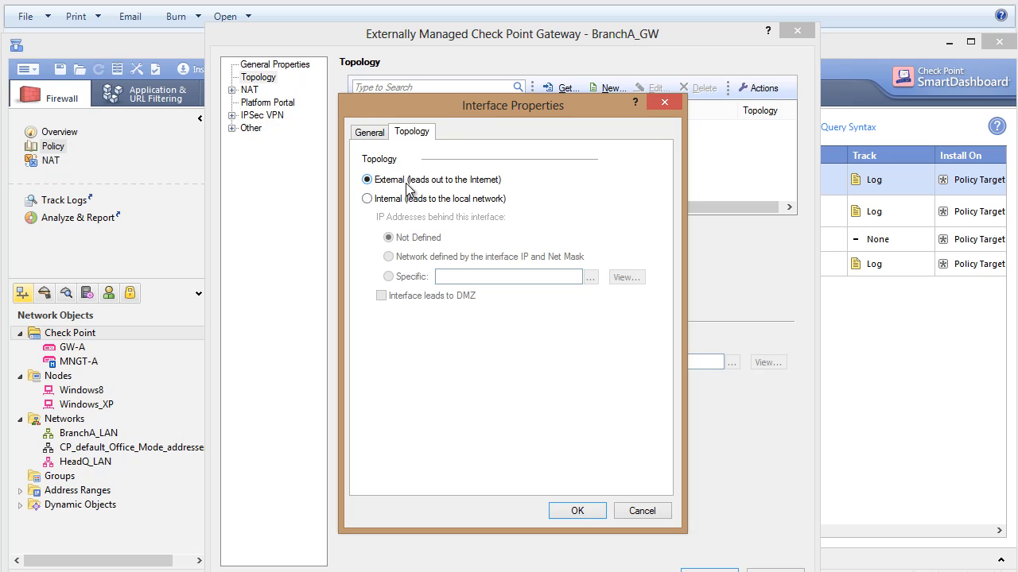
click(574, 511)
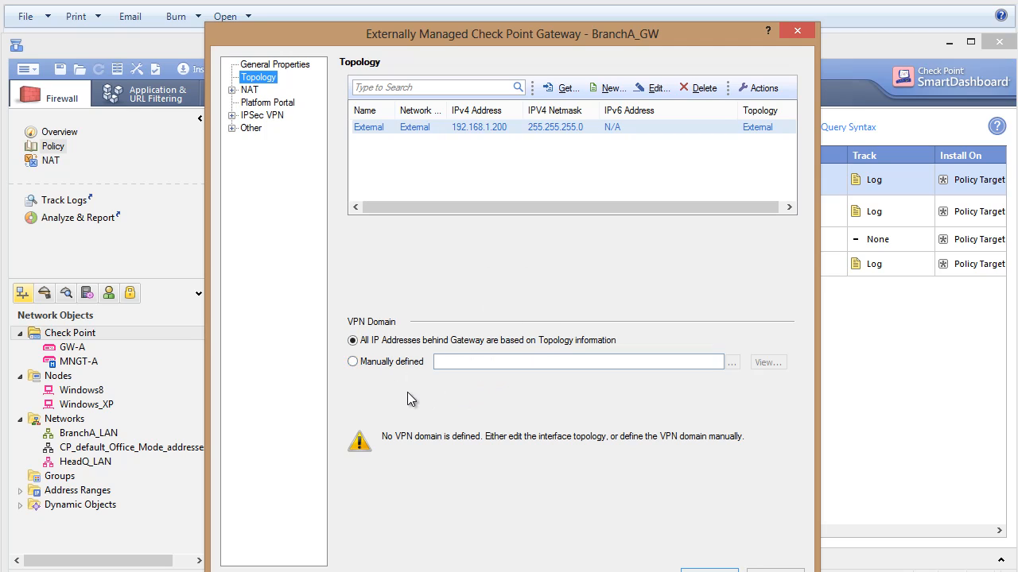
Define the gateway's VPN domain manually as BranchA_LAN and save the gateway.
click(353, 363)
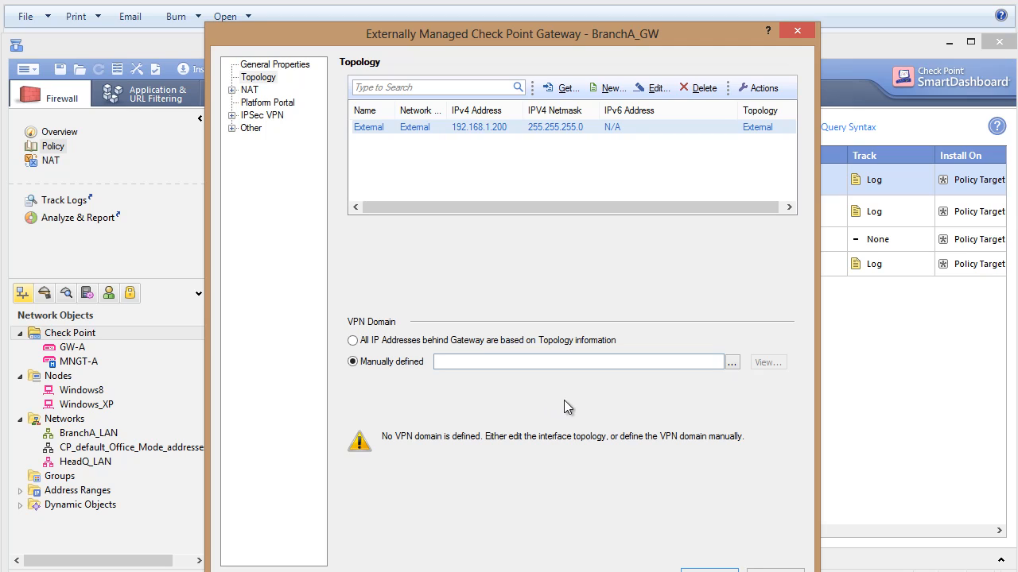
click(731, 363)
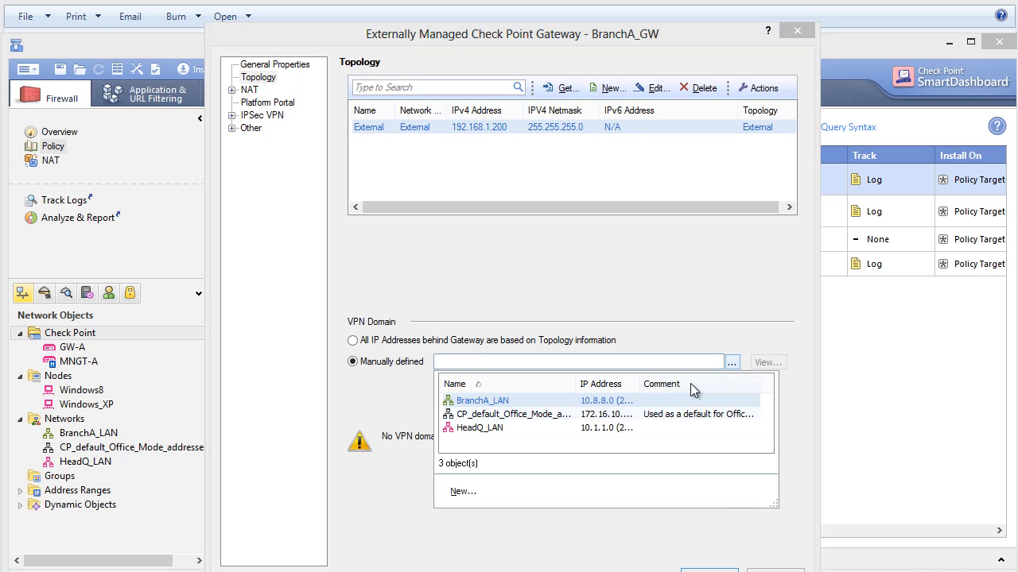
click(481, 401)
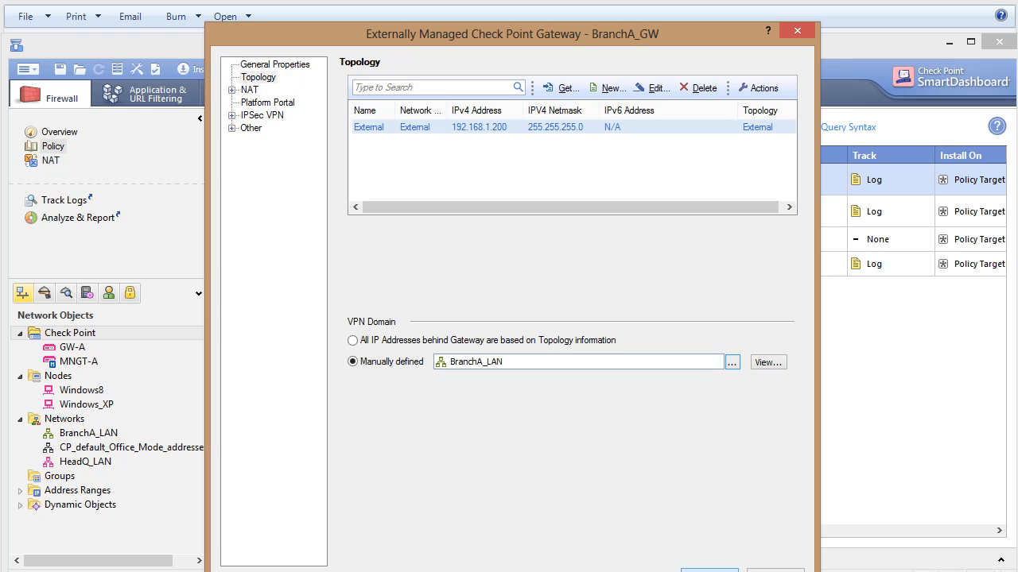
click(704, 570)
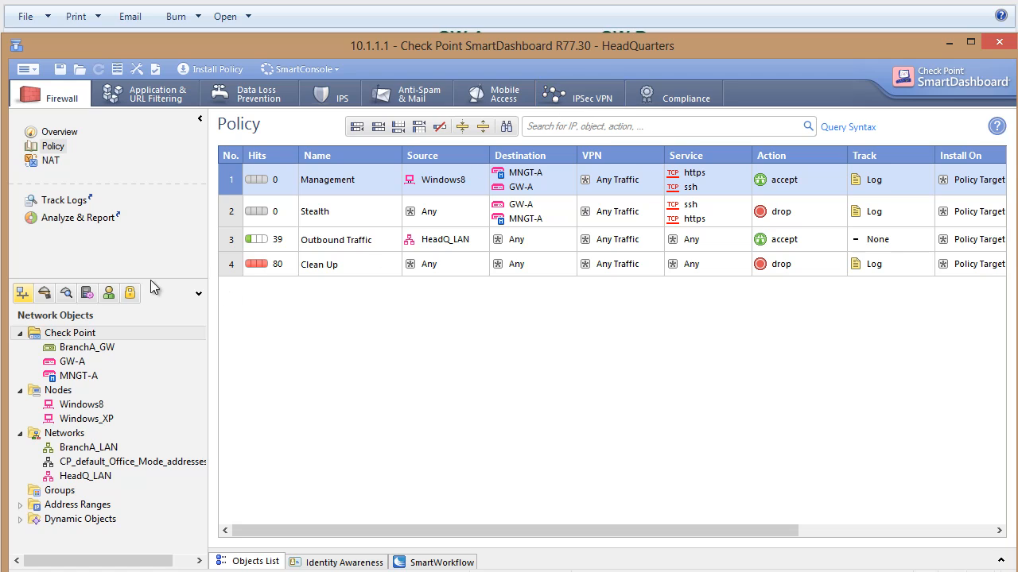
Create a meshed site-to-site VPN community named VPN_to_Branch with the color Olive.
click(129, 295)
click(19, 334)
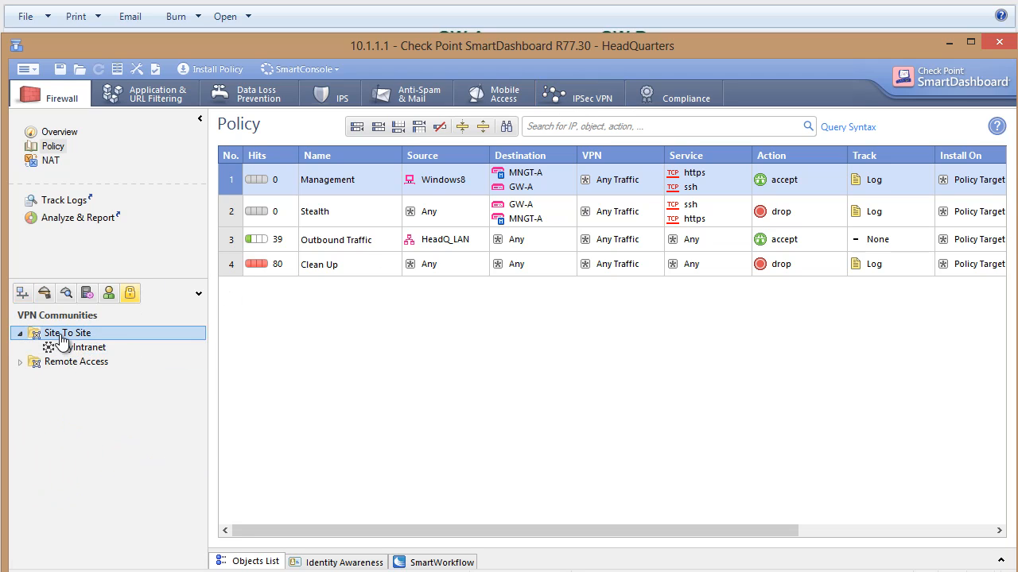
right_click(62, 336)
mouse_move(148, 345)
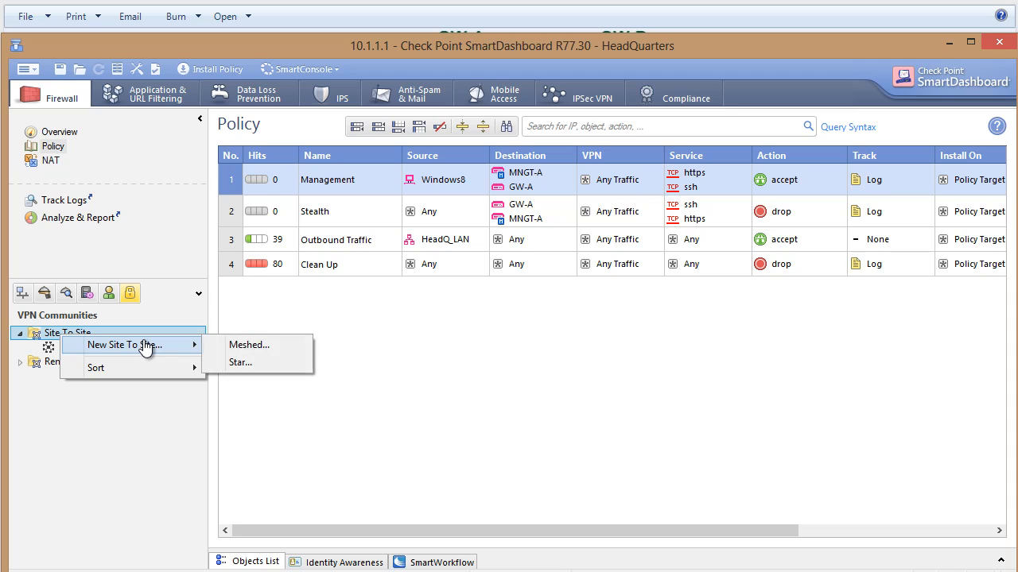
click(254, 346)
click(507, 155)
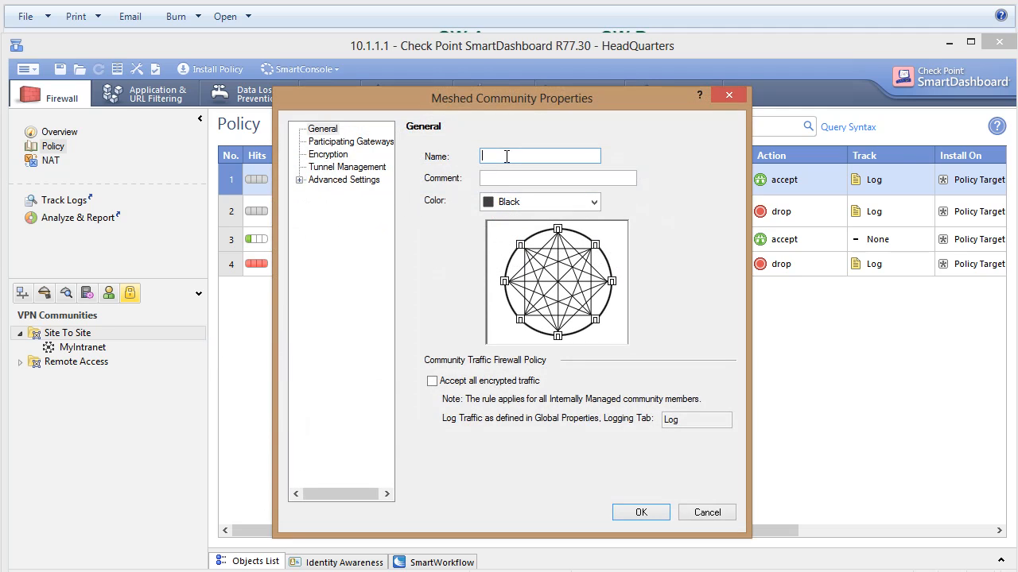
text(VPN_t)
text(o_Branch)
click(517, 203)
click(523, 261)
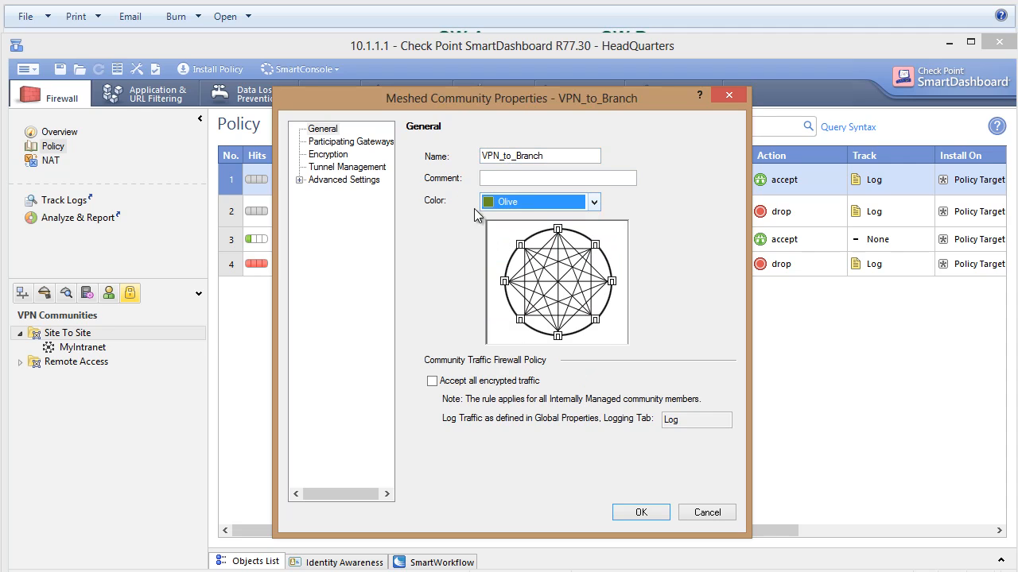
Add BranchA_GW and GW-A as participating gateways of the VPN_to_Branch community.
click(342, 143)
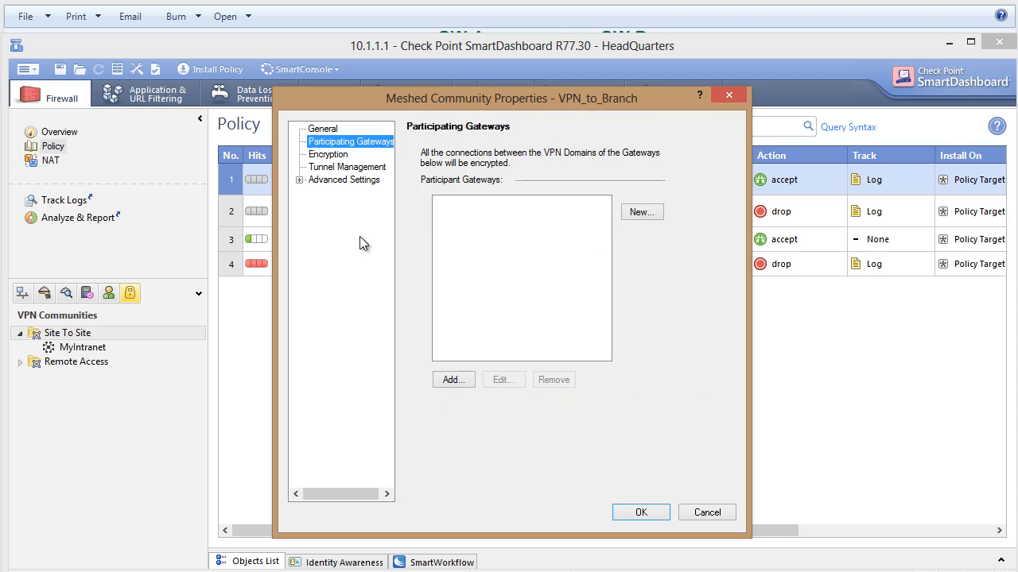
click(450, 380)
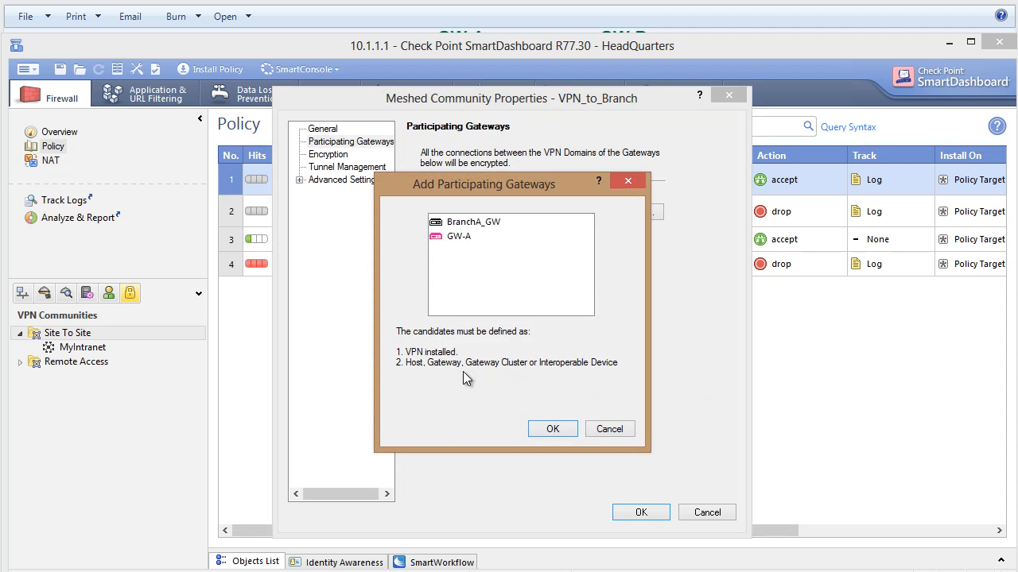
ctrl+click(467, 224)
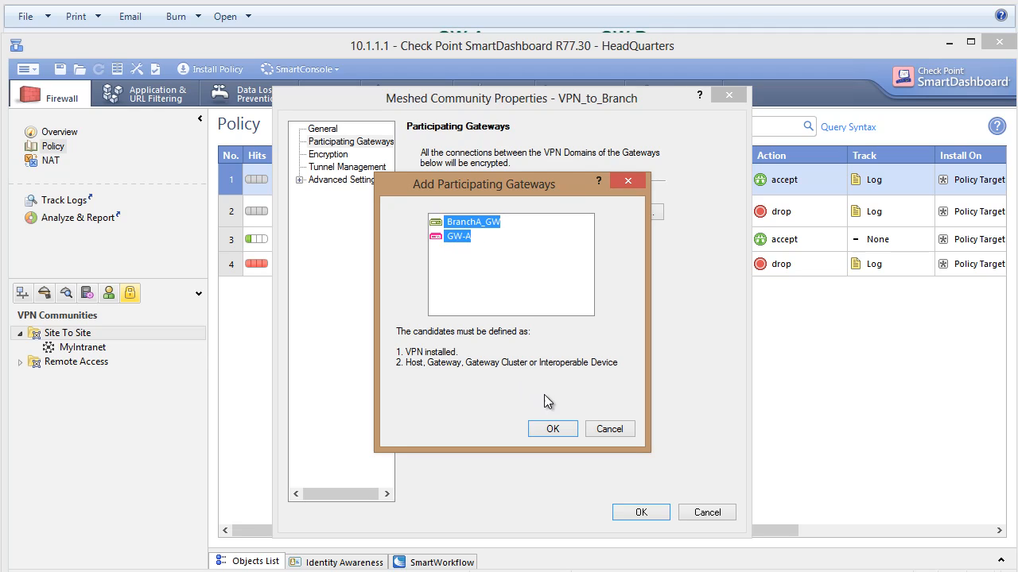
click(555, 429)
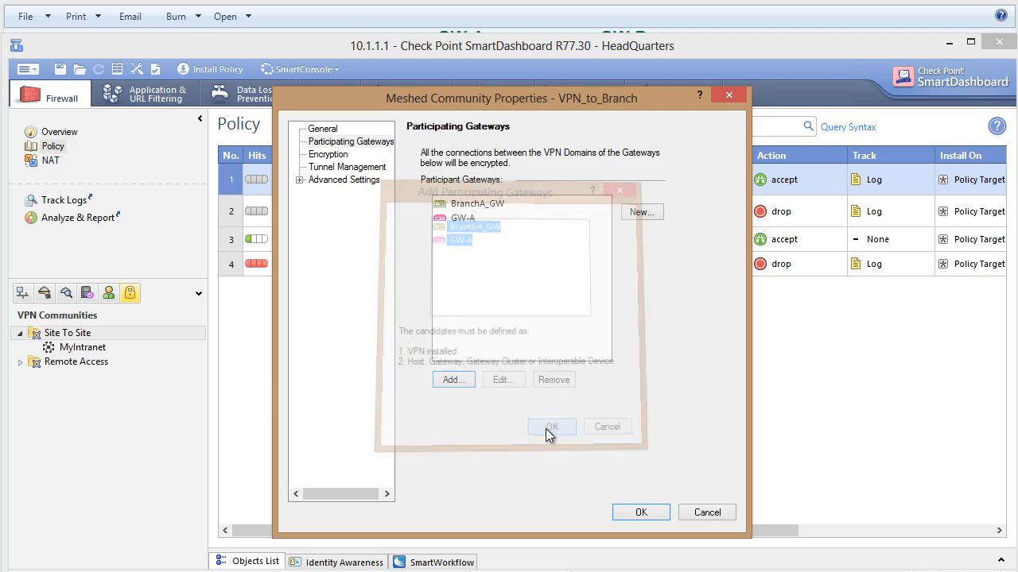
Review the community's custom encryption suite, including the Phase 1 key exchange encryption options, and accept the suite.
click(338, 155)
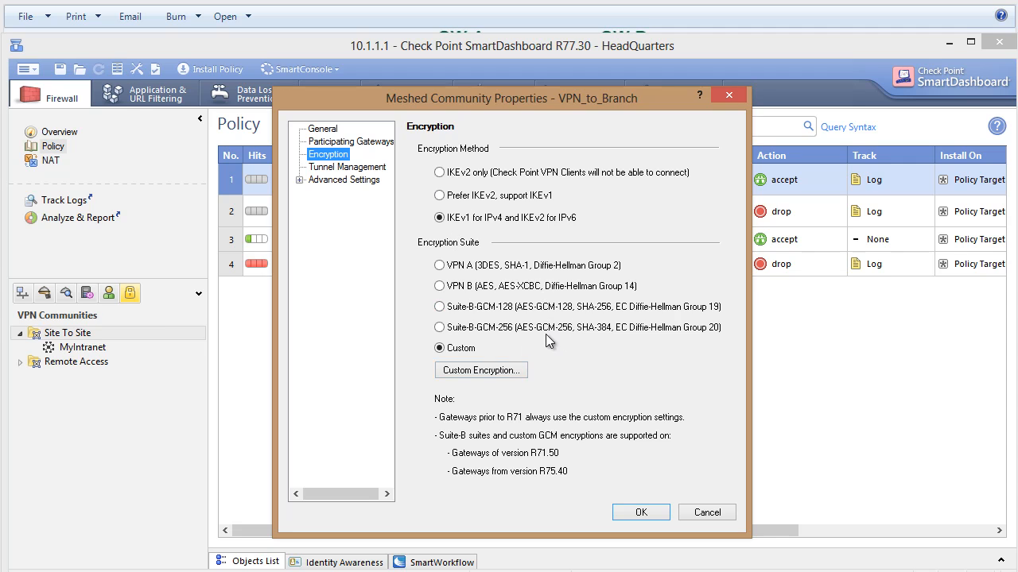
click(468, 373)
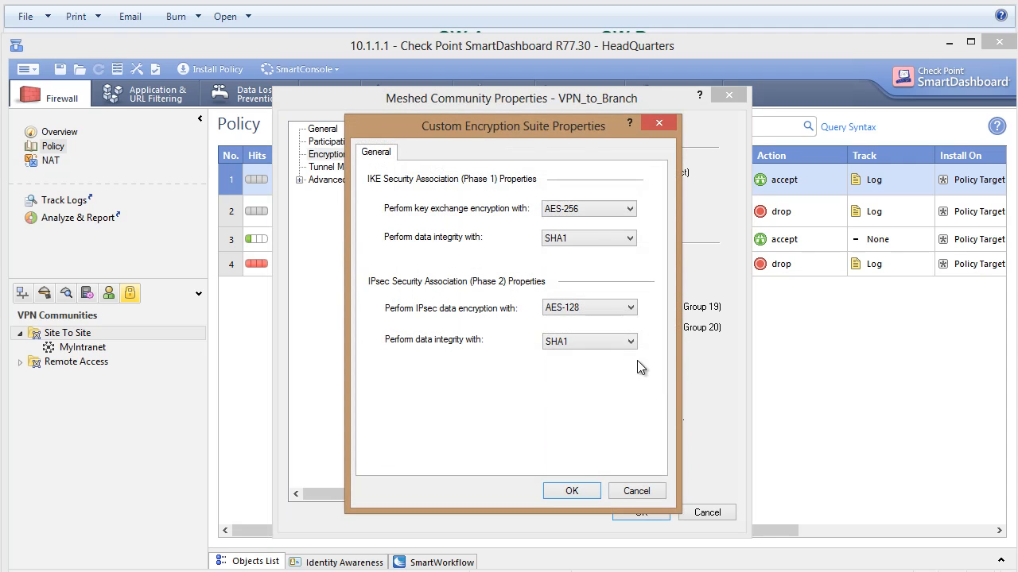
click(591, 210)
click(592, 172)
click(569, 490)
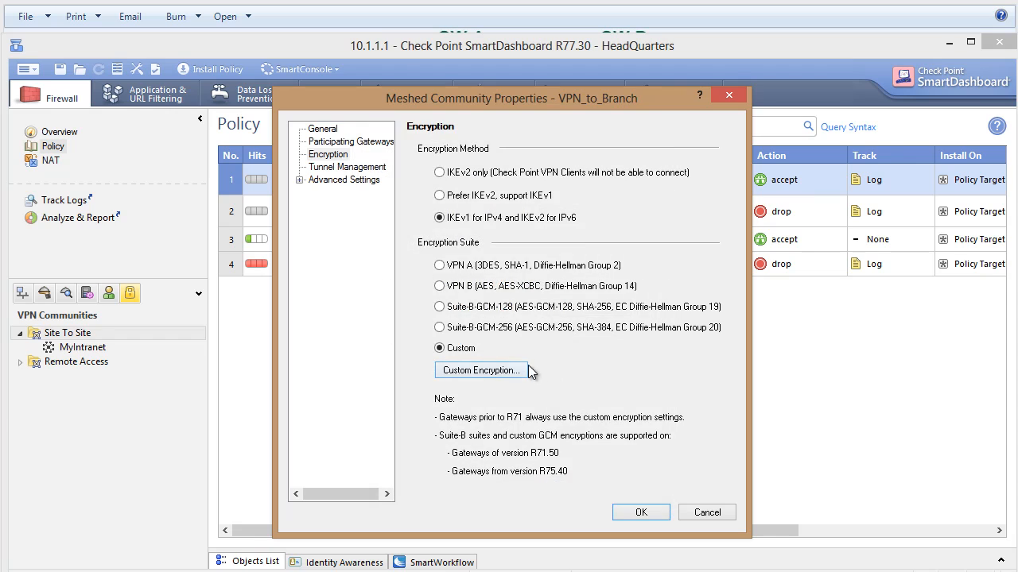
Enable permanent tunnels on all tunnels in the VPN_to_Branch community.
click(300, 180)
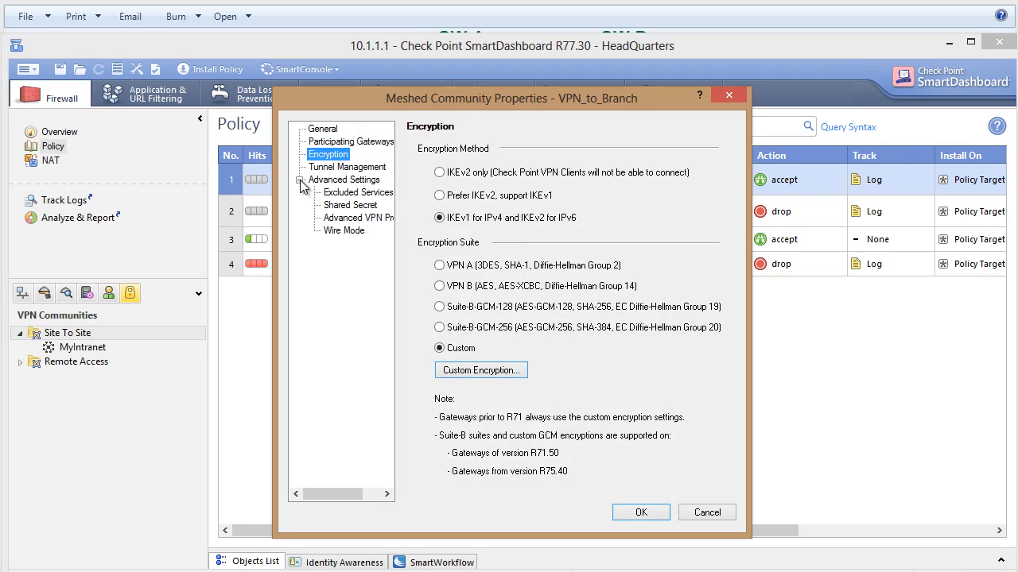
click(326, 168)
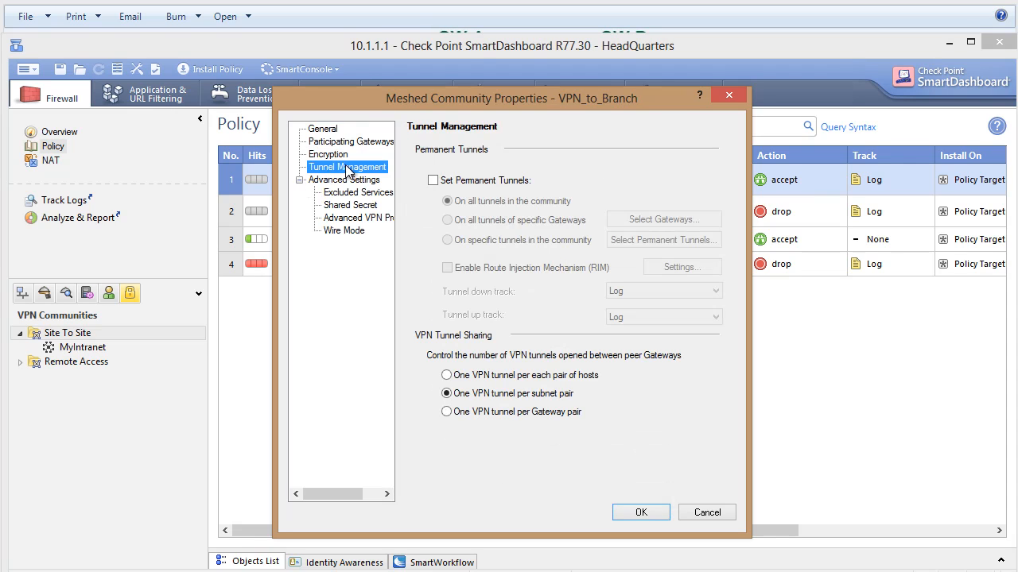
click(433, 180)
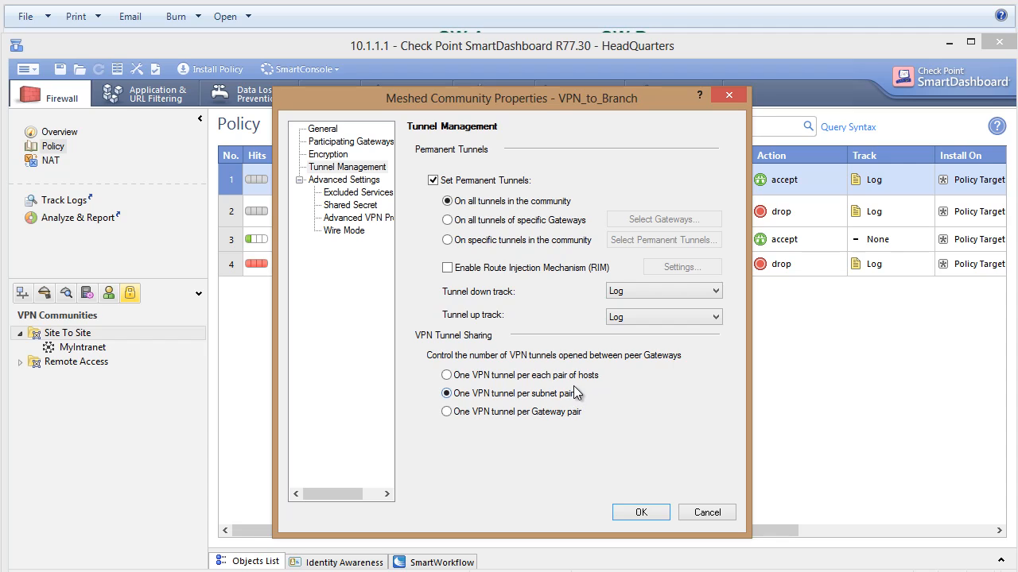
Use only a shared secret for all external members and enter the shared secret for the peer BranchA_GW.
click(358, 194)
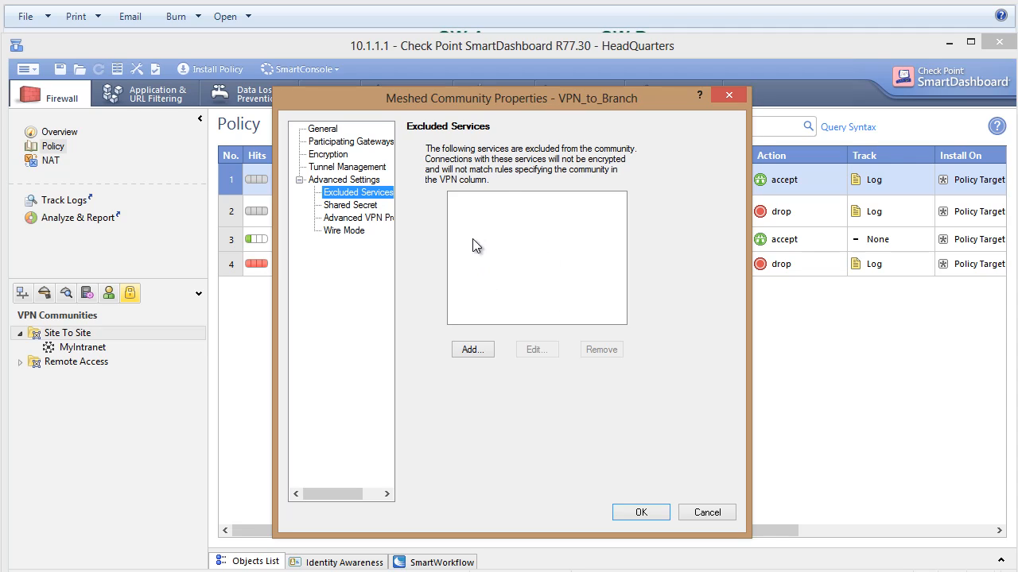
click(361, 206)
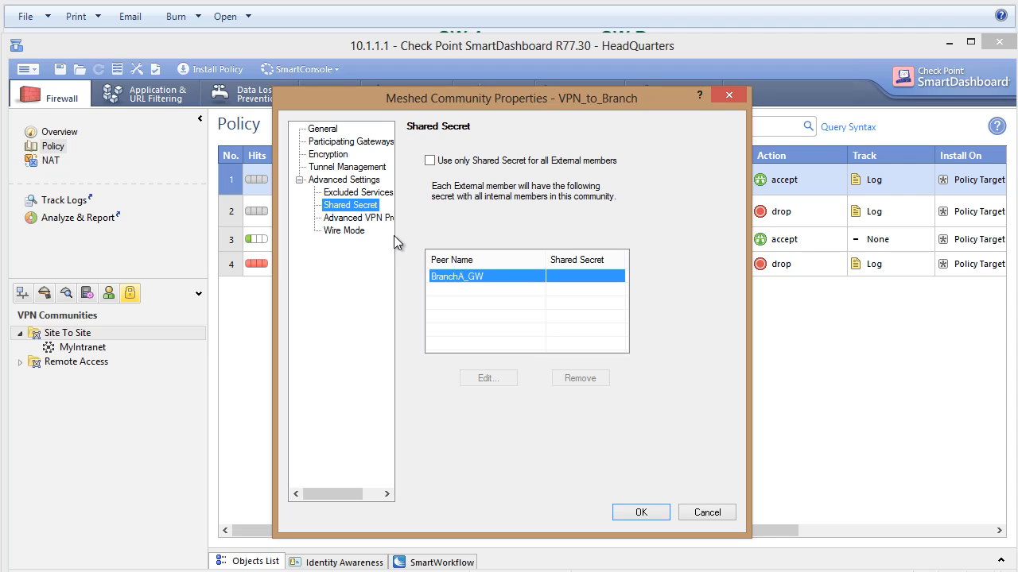
click(431, 162)
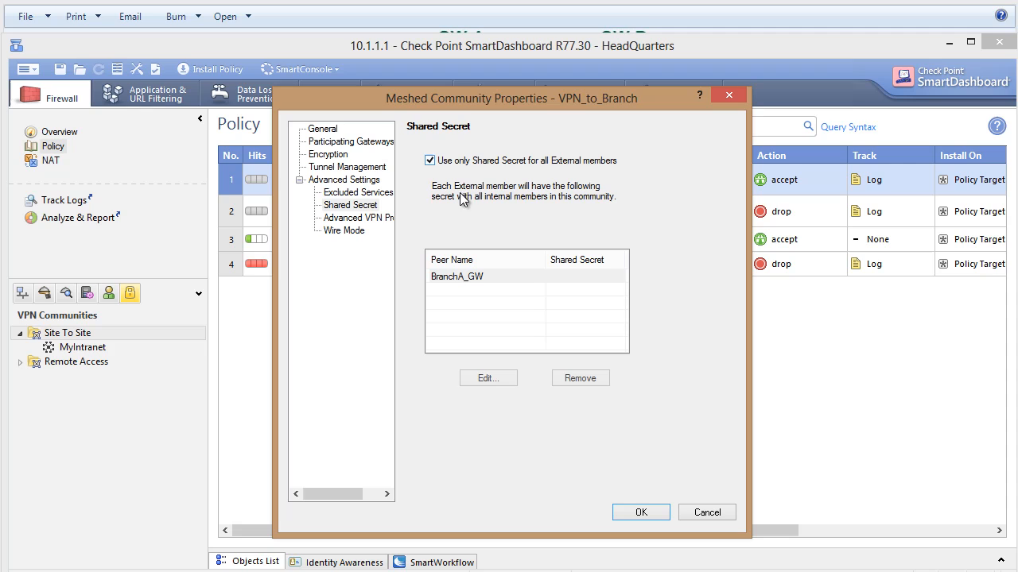
double_click(446, 278)
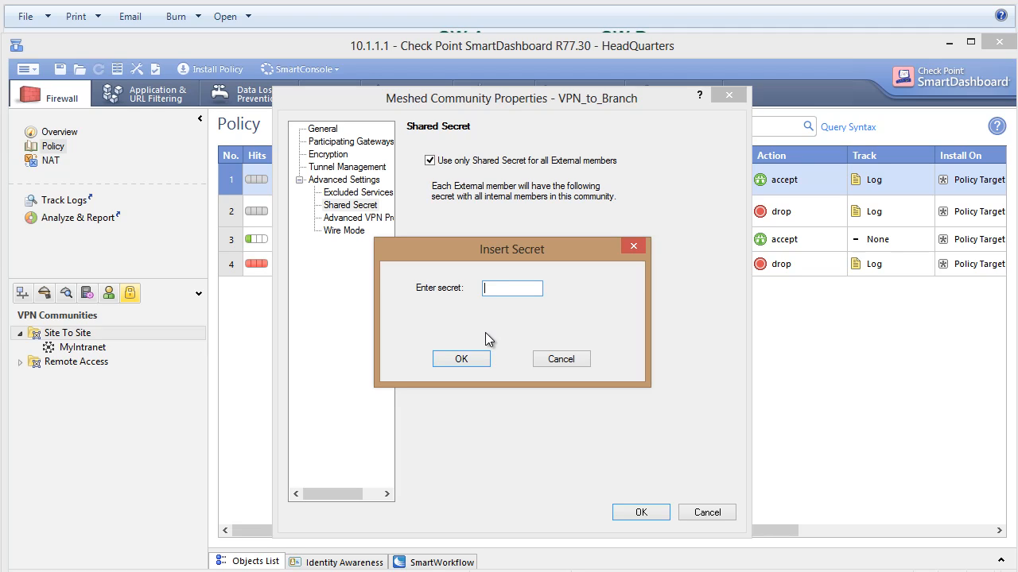
text(12345678)
click(462, 358)
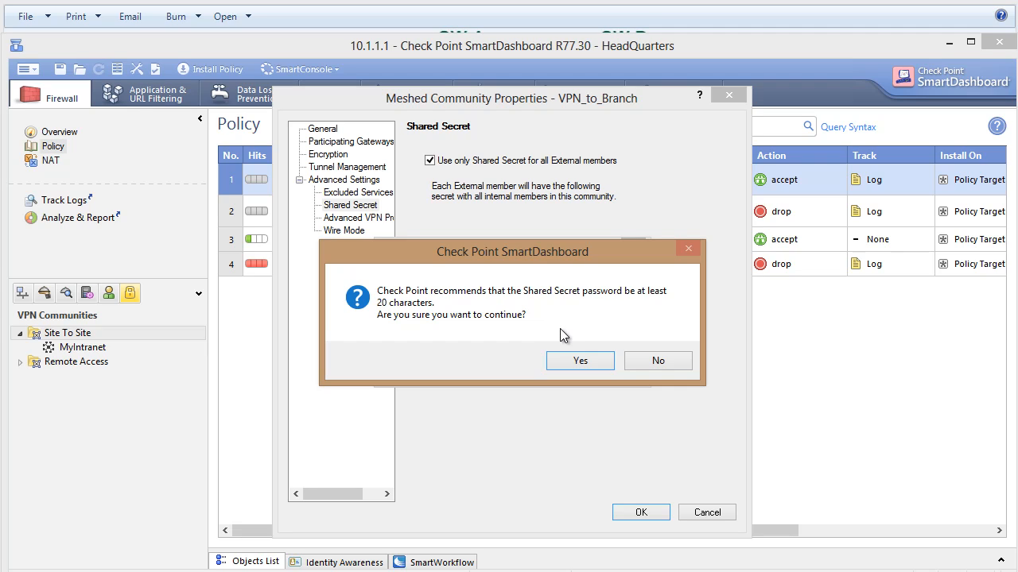
click(573, 358)
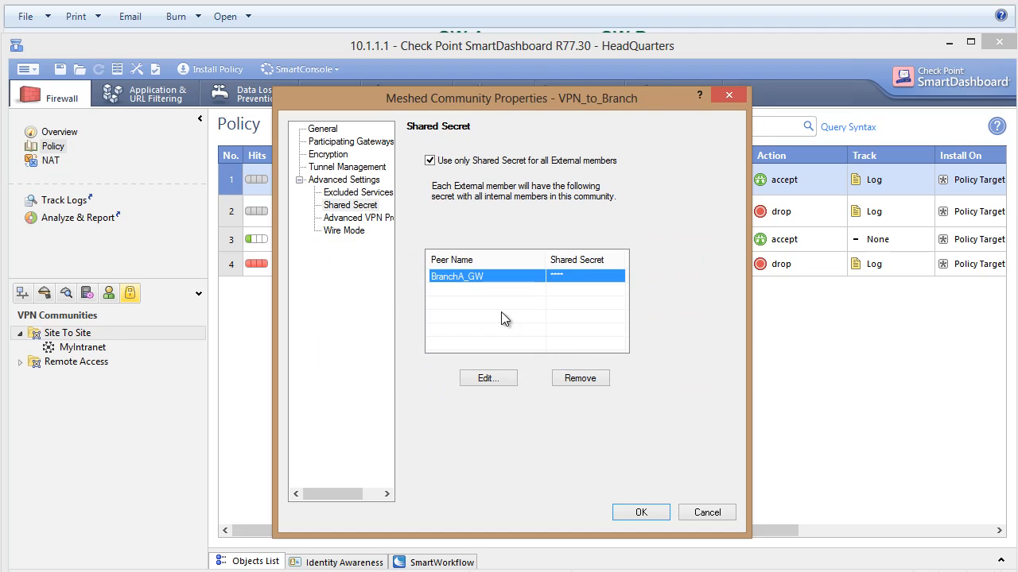
Disable NAT inside the VPN community, and save the community and the policy.
click(358, 218)
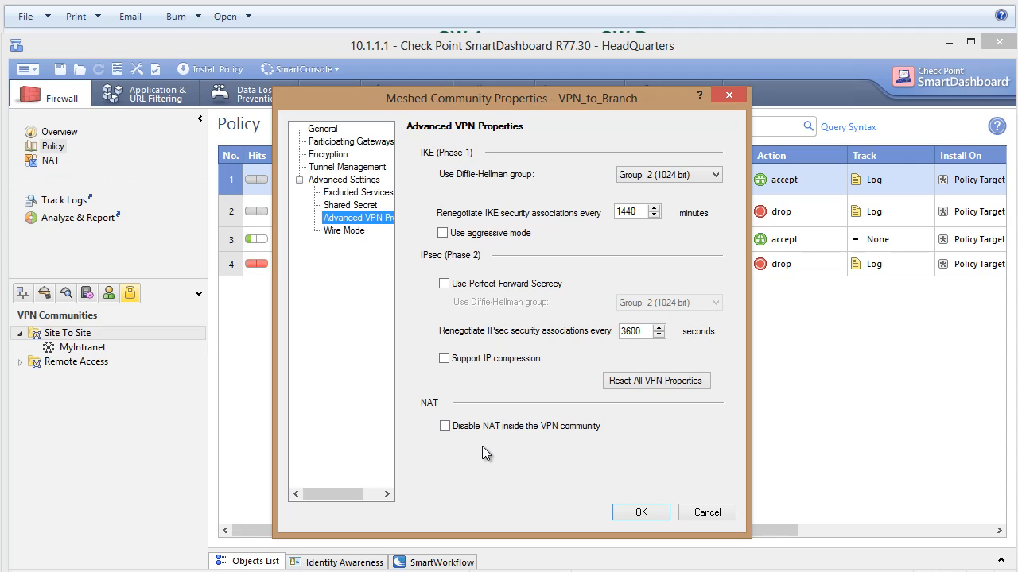
click(469, 428)
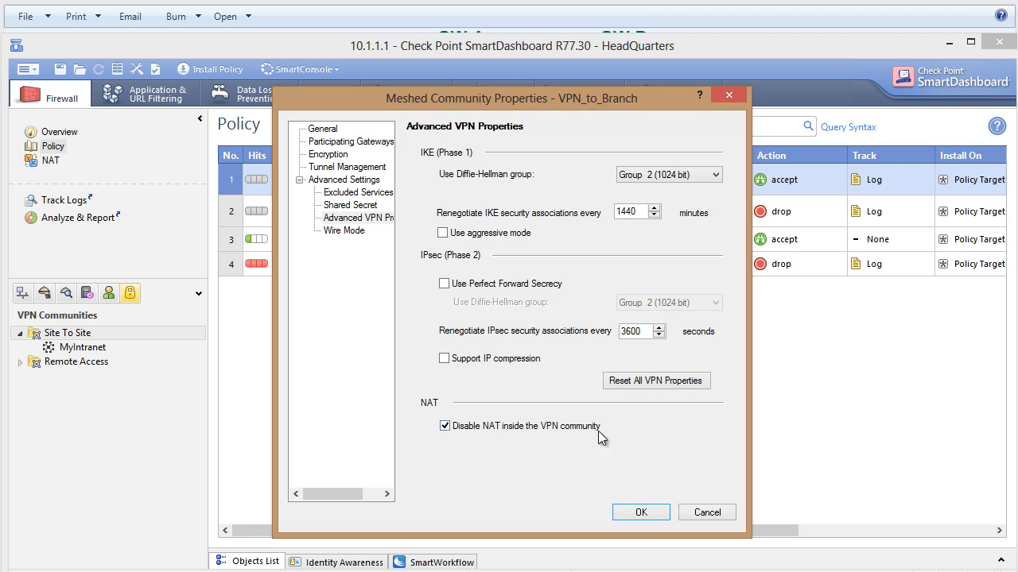
click(640, 512)
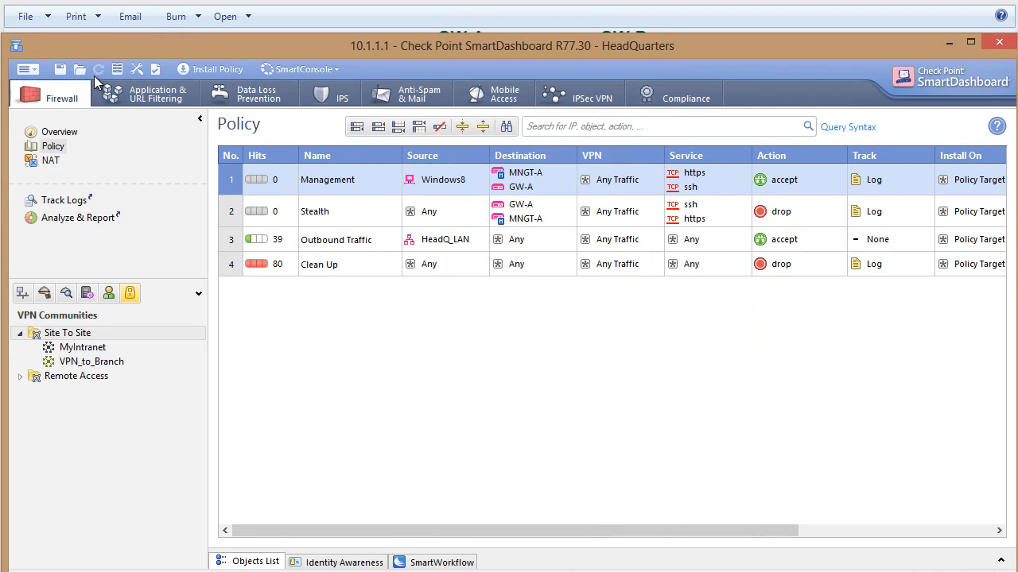
click(60, 69)
Add a new rule above the Management rule in the firewall policy and name it VPN.
right_click(227, 186)
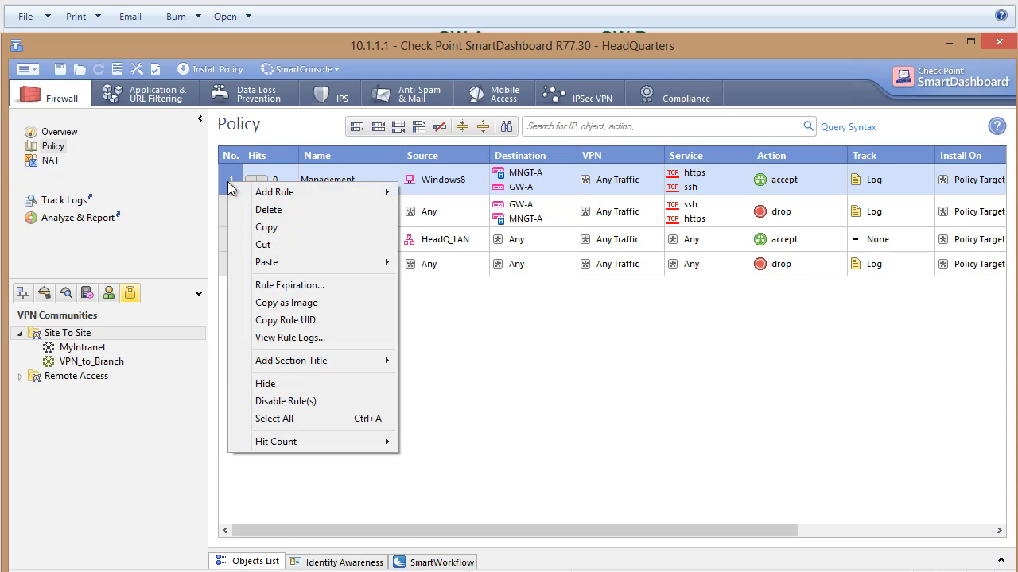
mouse_move(271, 195)
click(432, 196)
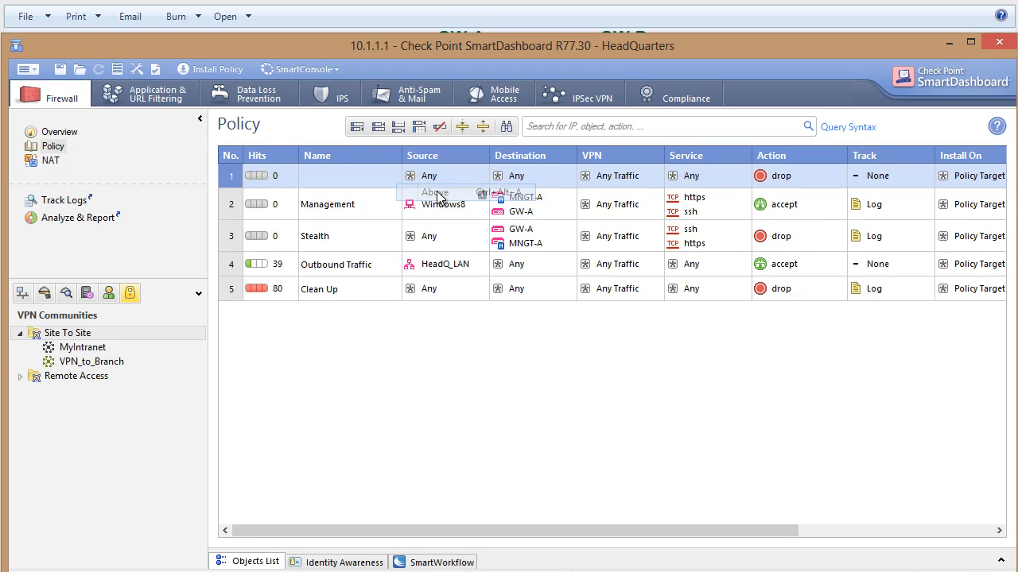
double_click(346, 180)
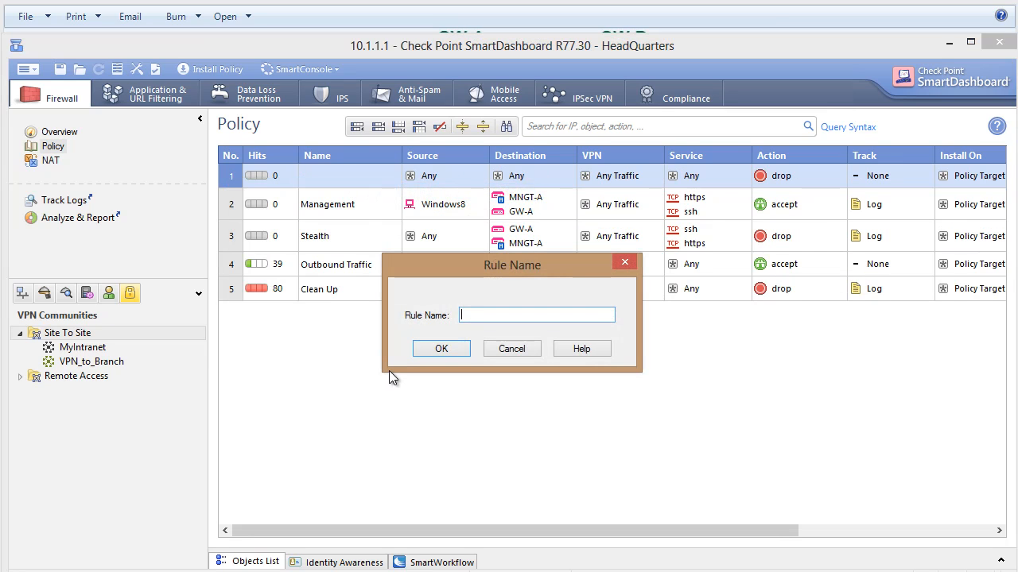
text(VPN)
click(433, 350)
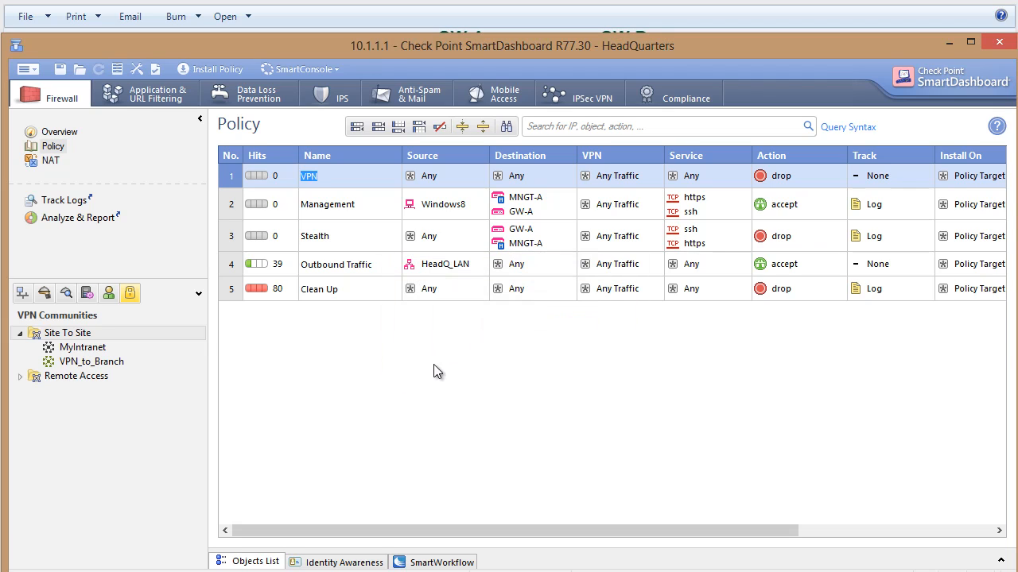
Set both the source and the destination of the VPN rule to HeadQ_LAN and BranchA_LAN.
click(22, 293)
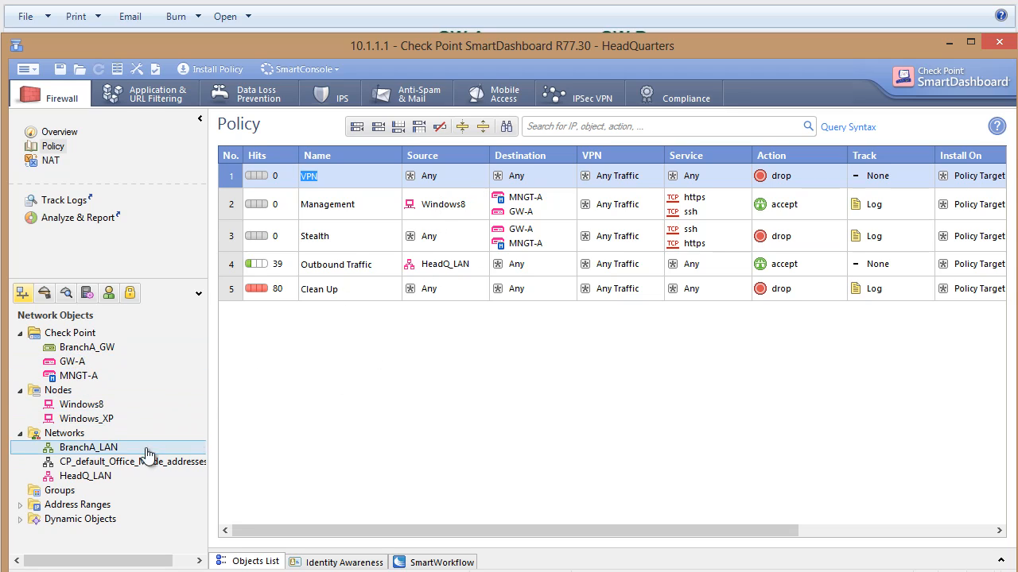
drag(76, 477, 436, 177)
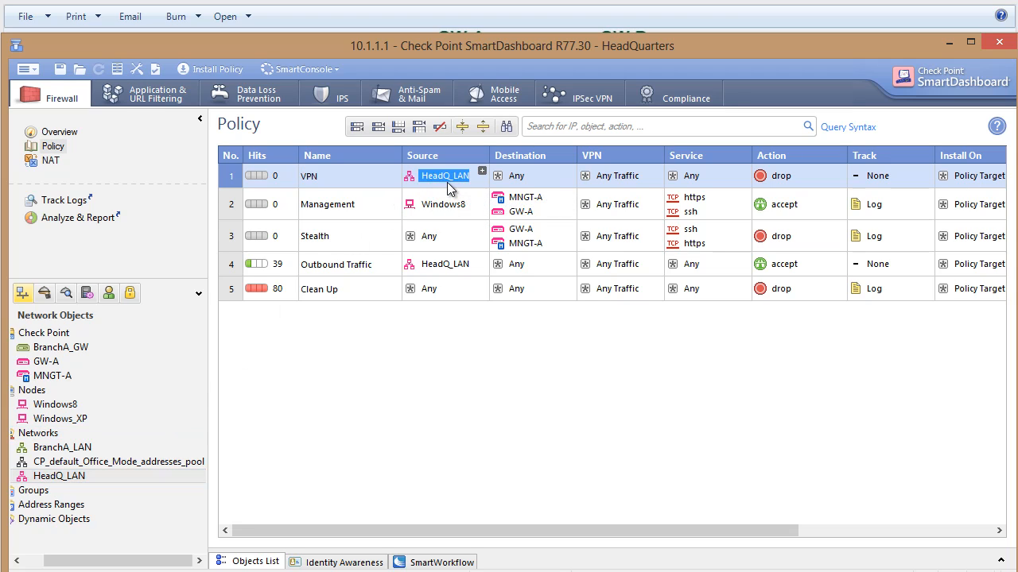
drag(105, 561, 85, 561)
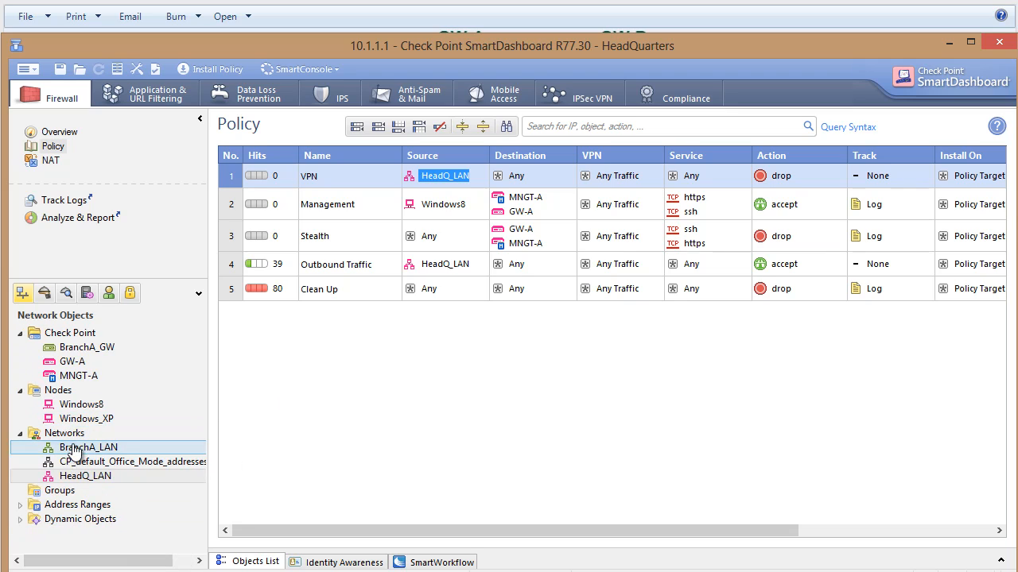
drag(77, 447, 549, 183)
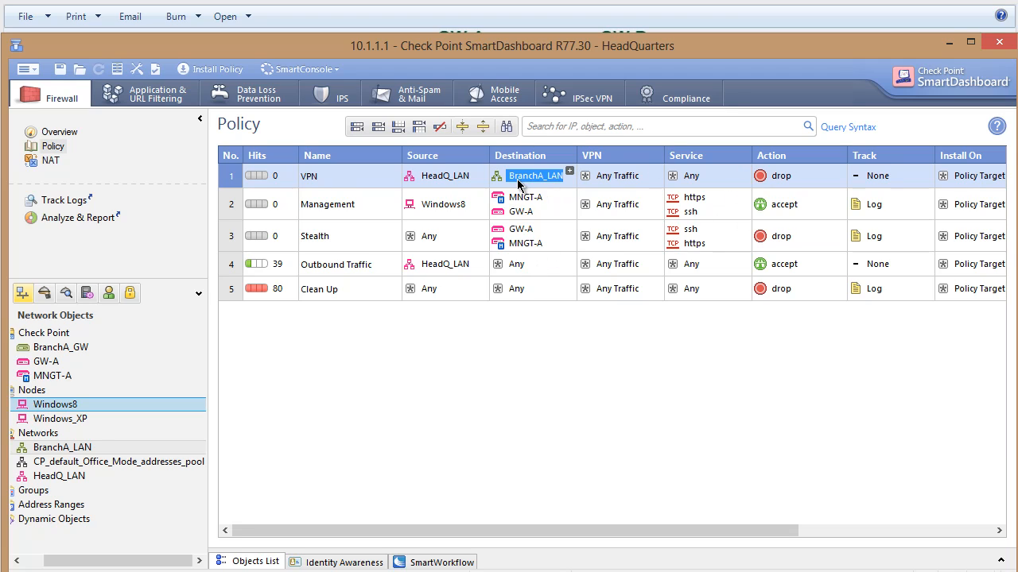
mouse_move(536, 185)
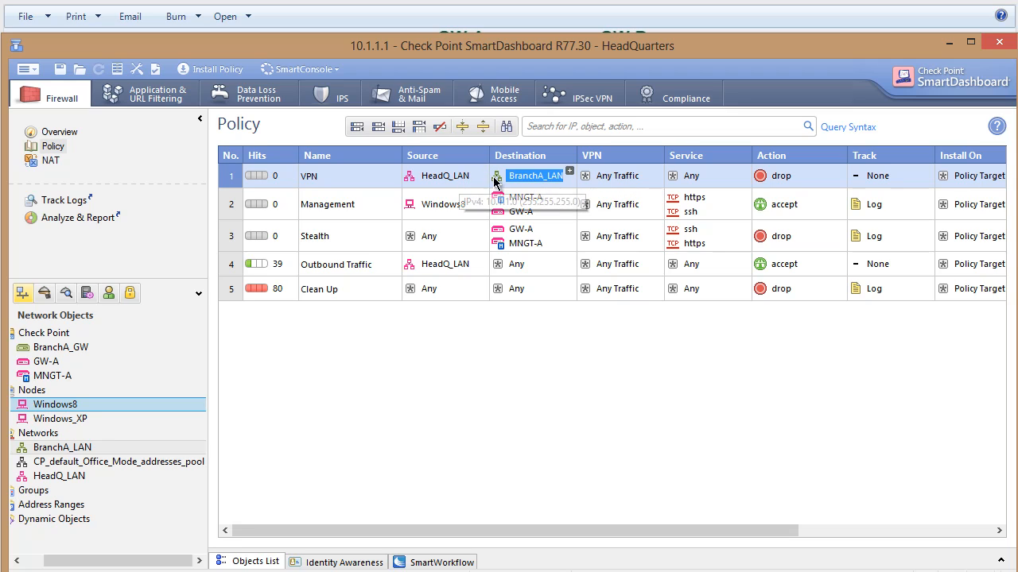
mouse_move(502, 181)
mouse_down()
mouse_move(465, 176)
mouse_move(513, 191)
mouse_up()
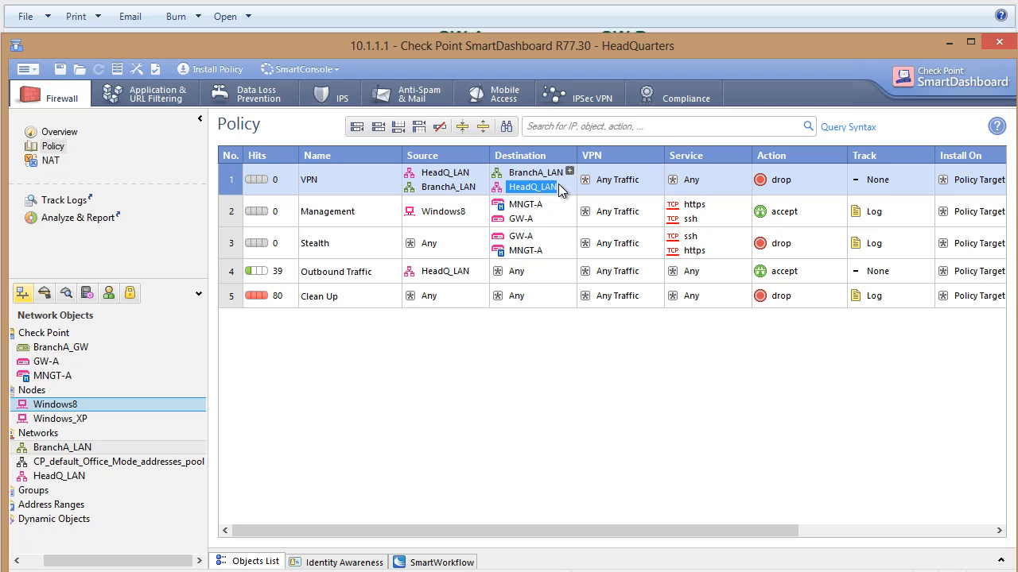
Set the VPN rule's action to accept and its tracking to Log.
right_click(792, 181)
click(805, 216)
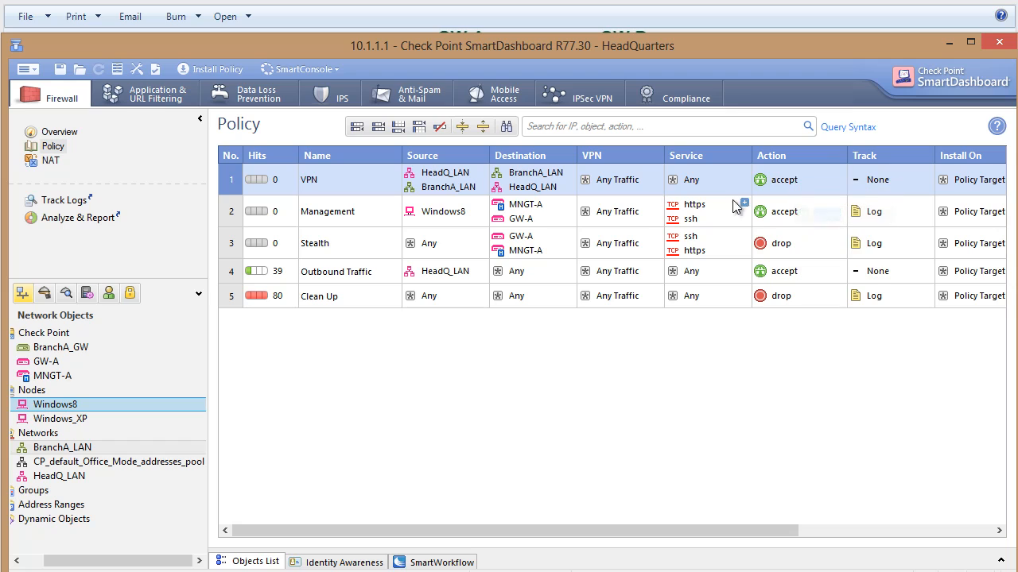
right_click(875, 181)
click(883, 208)
Restrict the VPN rule to connections encrypted in the specific VPN community VPN_to_Branch.
right_click(586, 182)
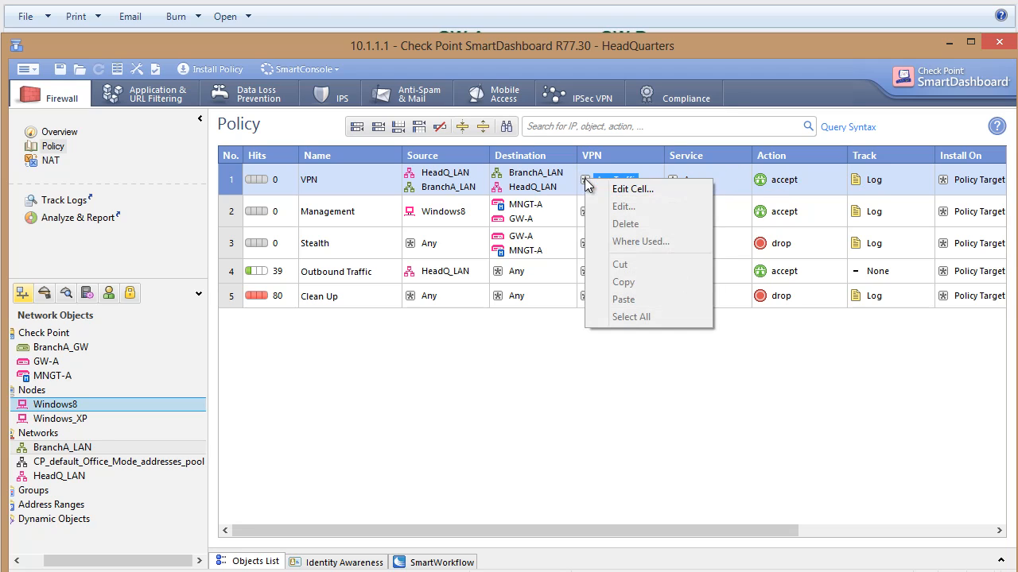
click(614, 188)
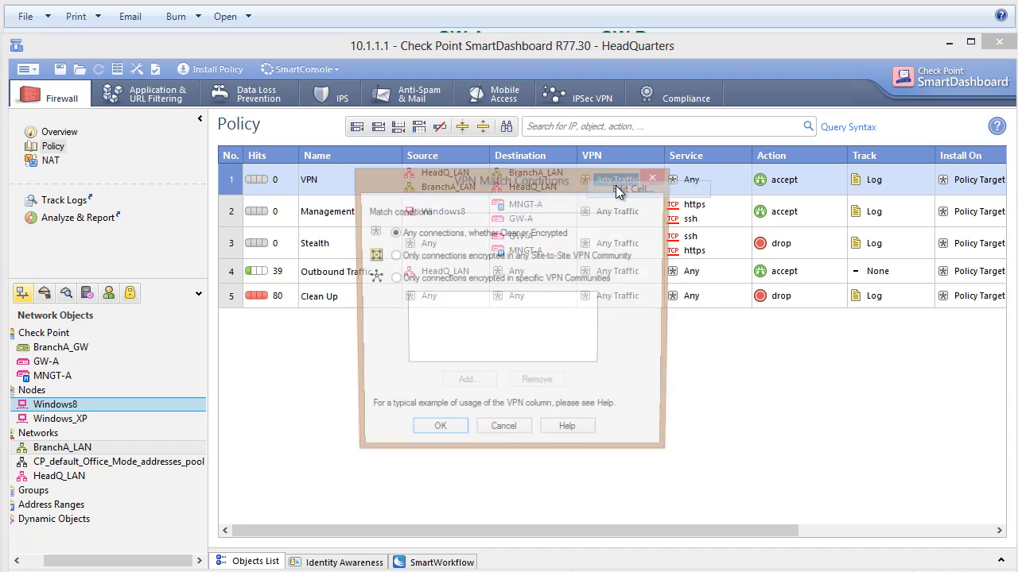
click(421, 279)
click(467, 385)
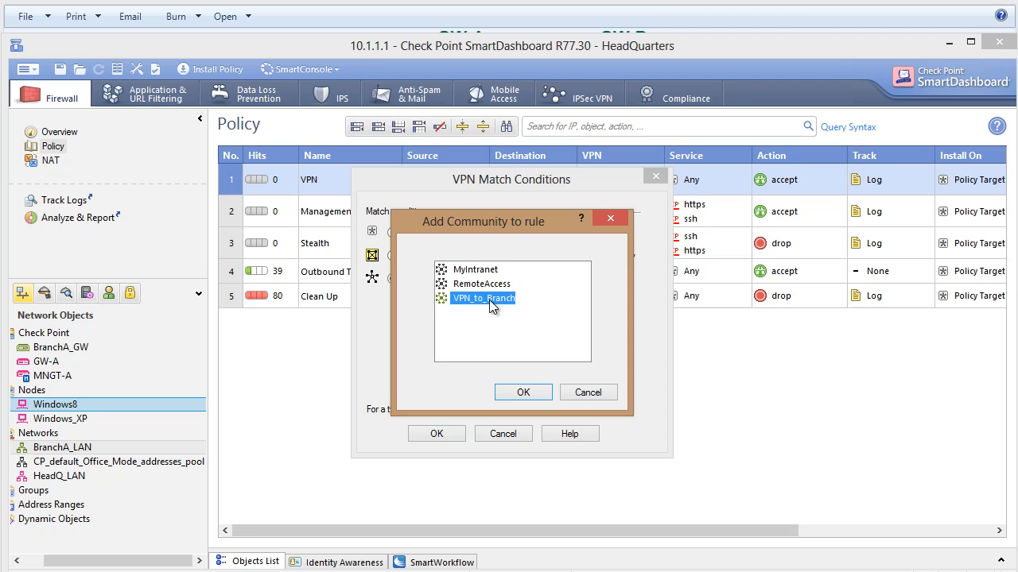
click(522, 391)
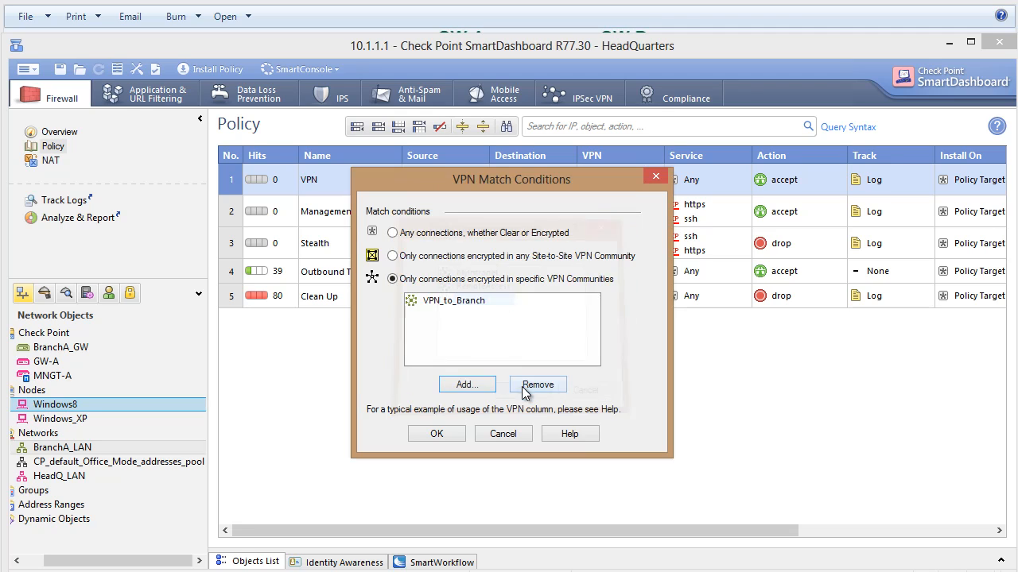
click(438, 431)
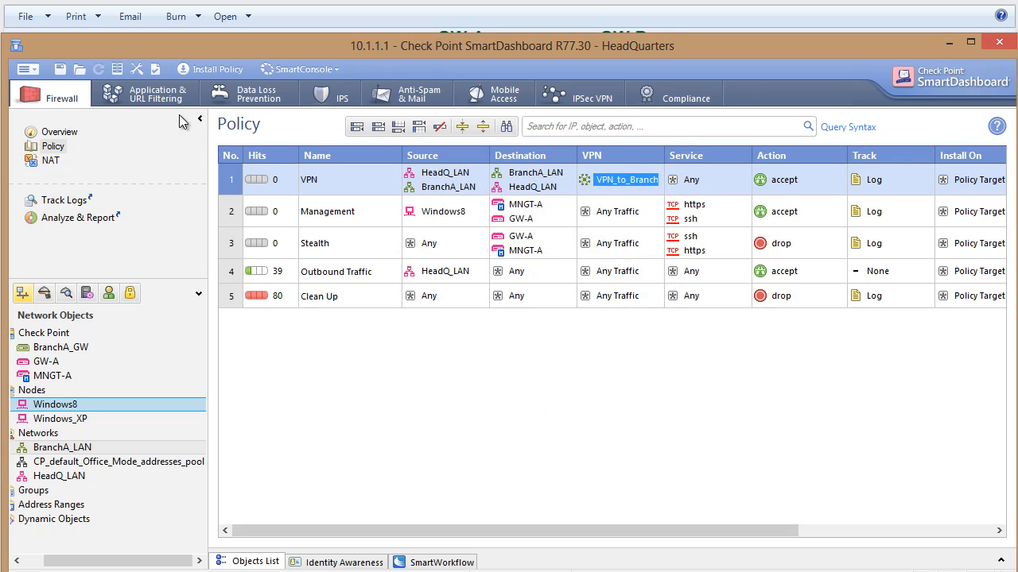
Save the headquarters policy and install it on gateway GW-A.
click(61, 70)
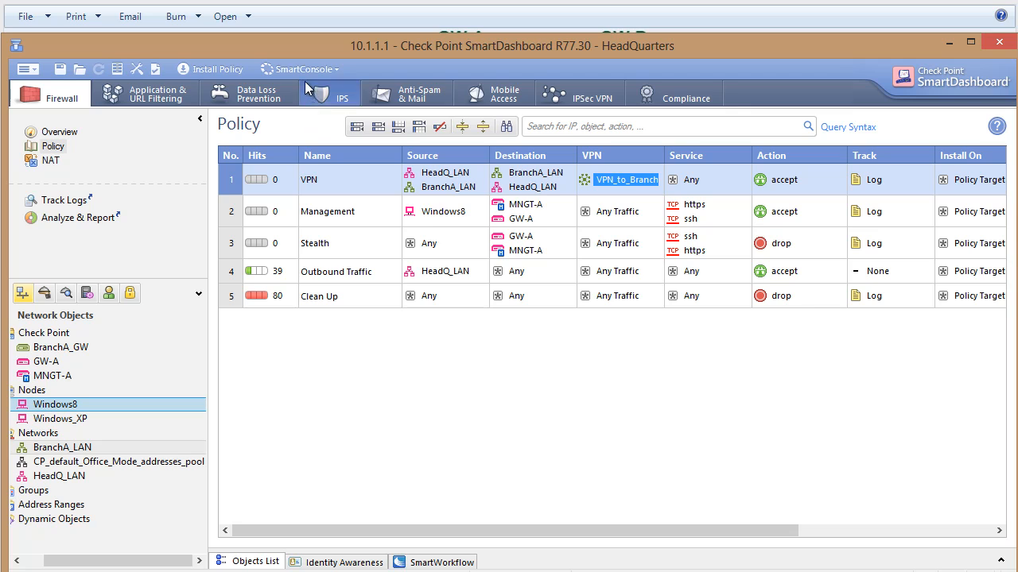
click(211, 69)
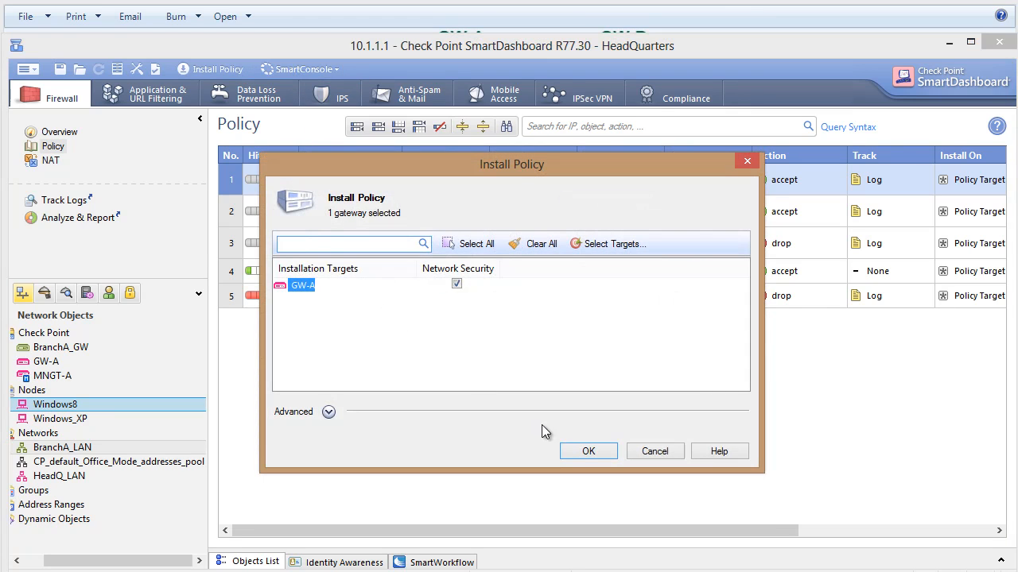
click(586, 451)
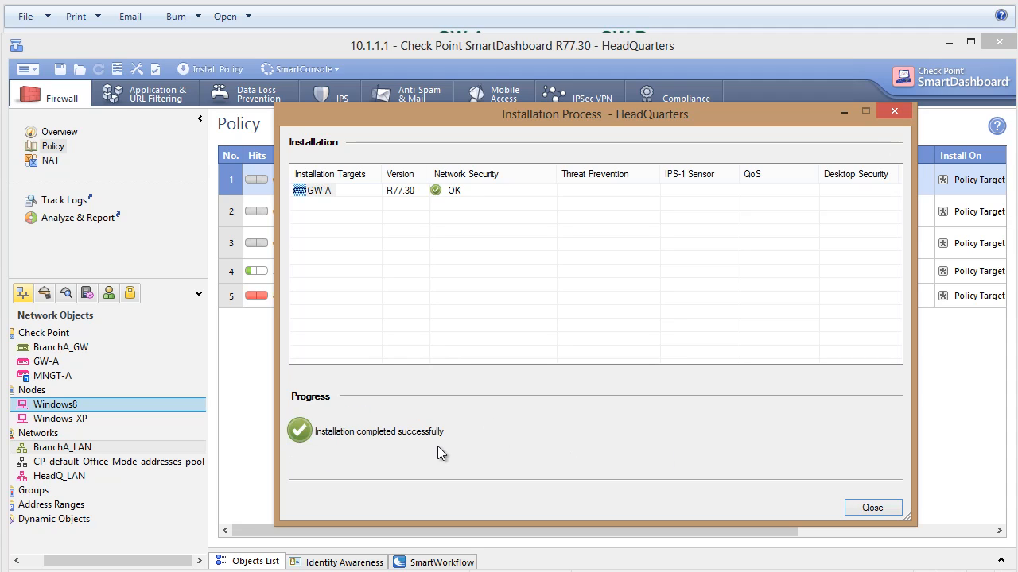
click(863, 508)
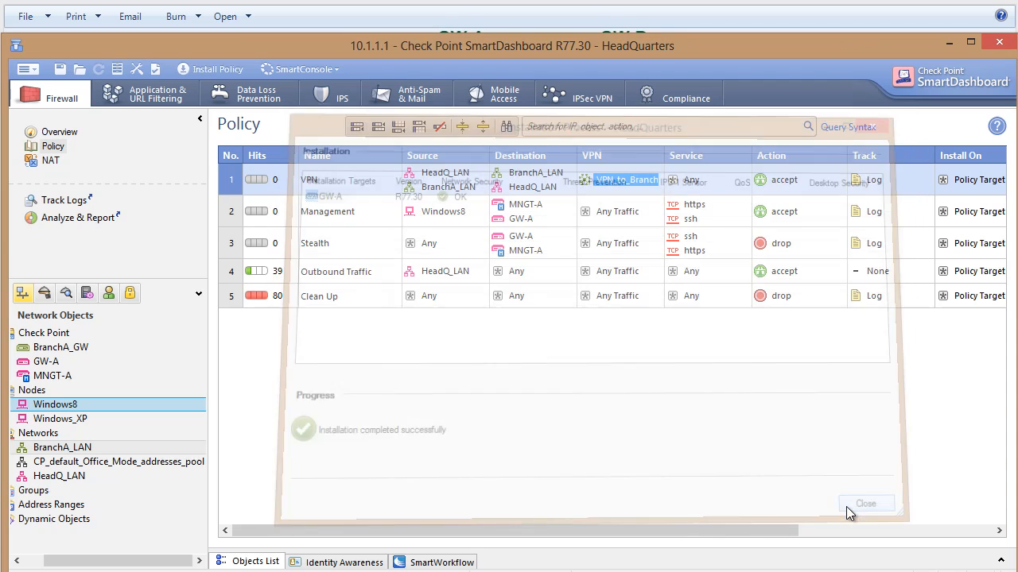
Switch to the Branch-A SmartDashboard and expand its Check Point, Nodes and Networks object groups.
click(942, 48)
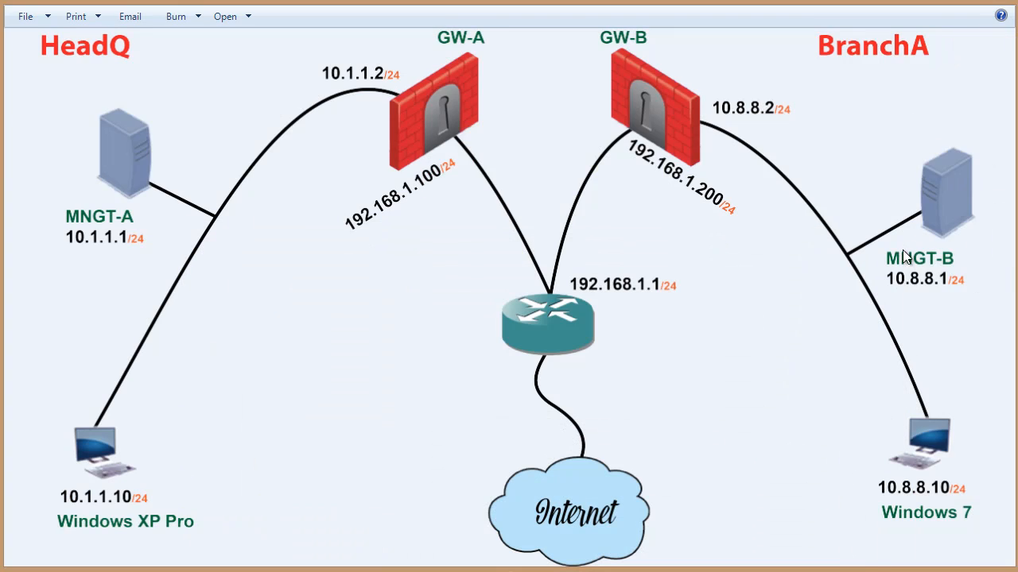
click(624, 571)
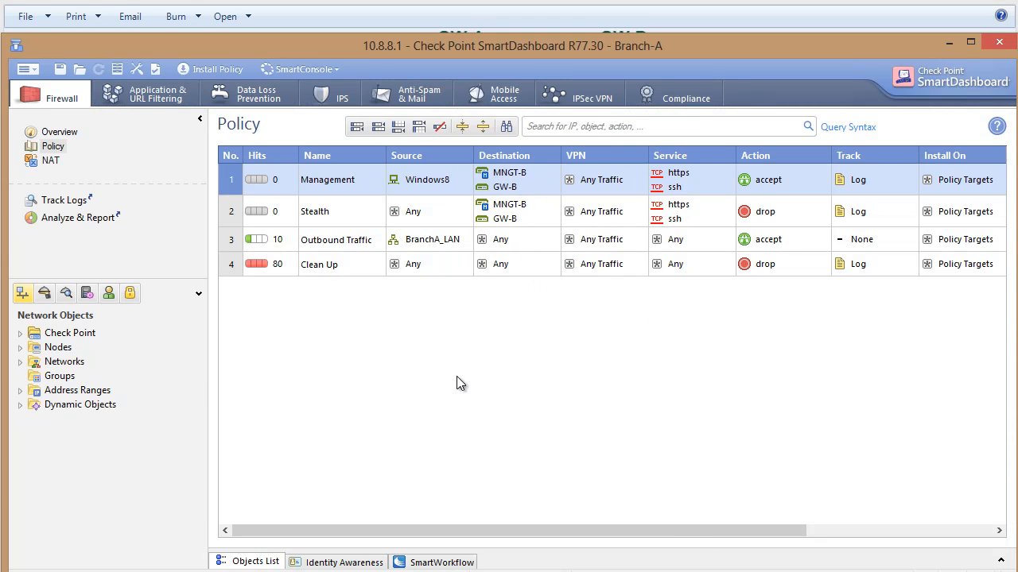
click(20, 334)
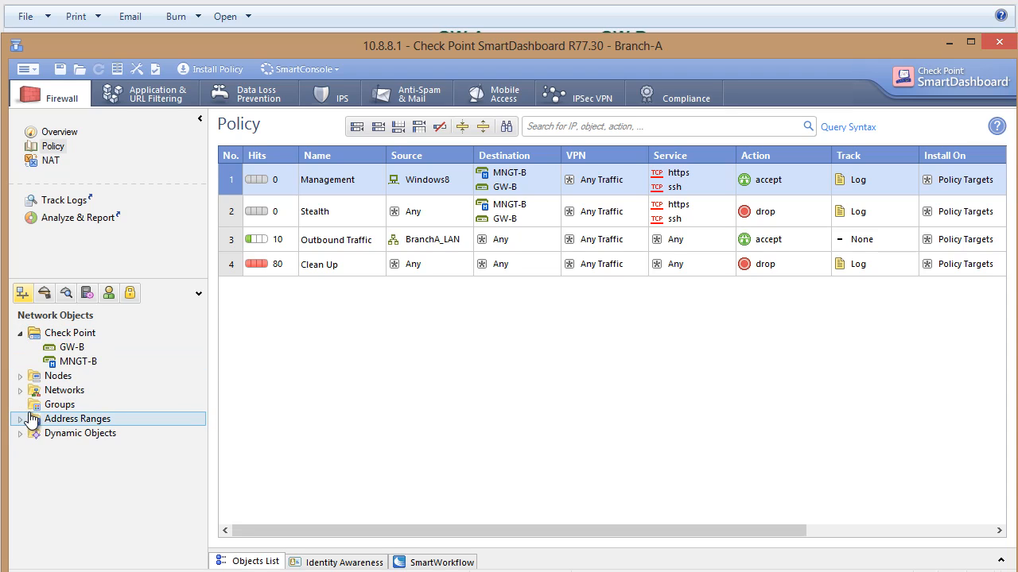
click(20, 390)
click(20, 377)
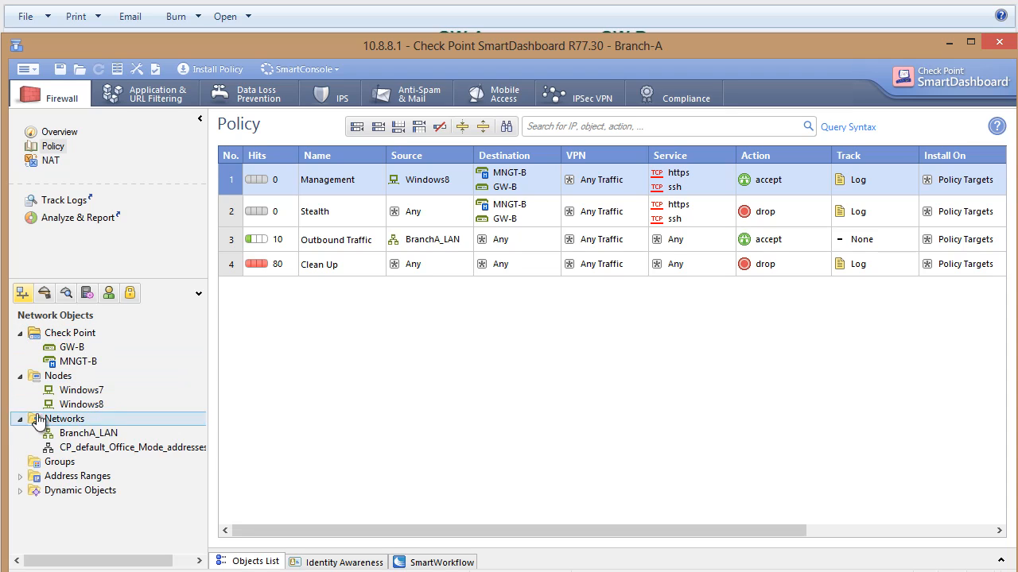
Start a new network object in the Branch-A objects, colour it pink and name it HQ_LAN.
right_click(66, 427)
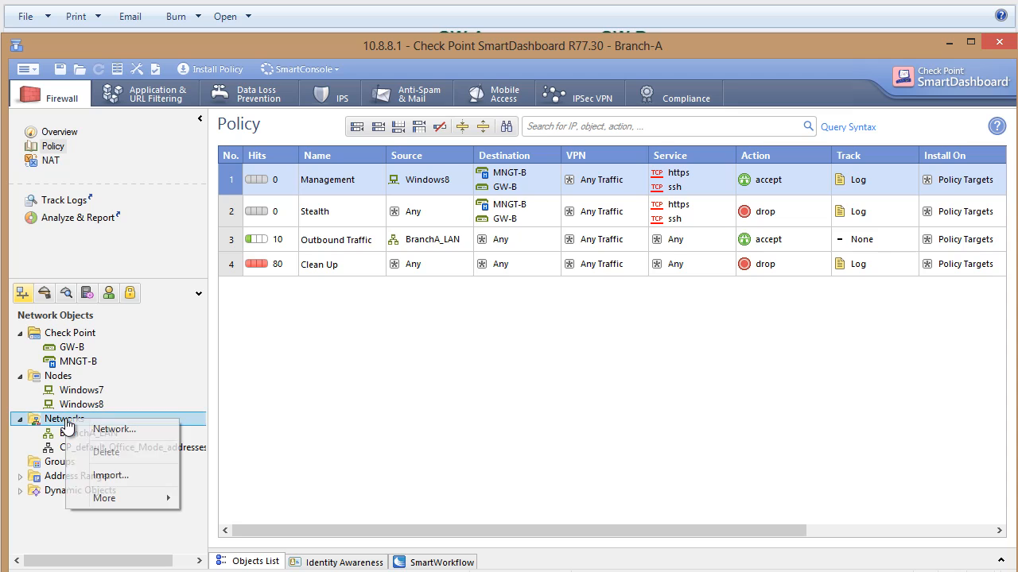
click(80, 432)
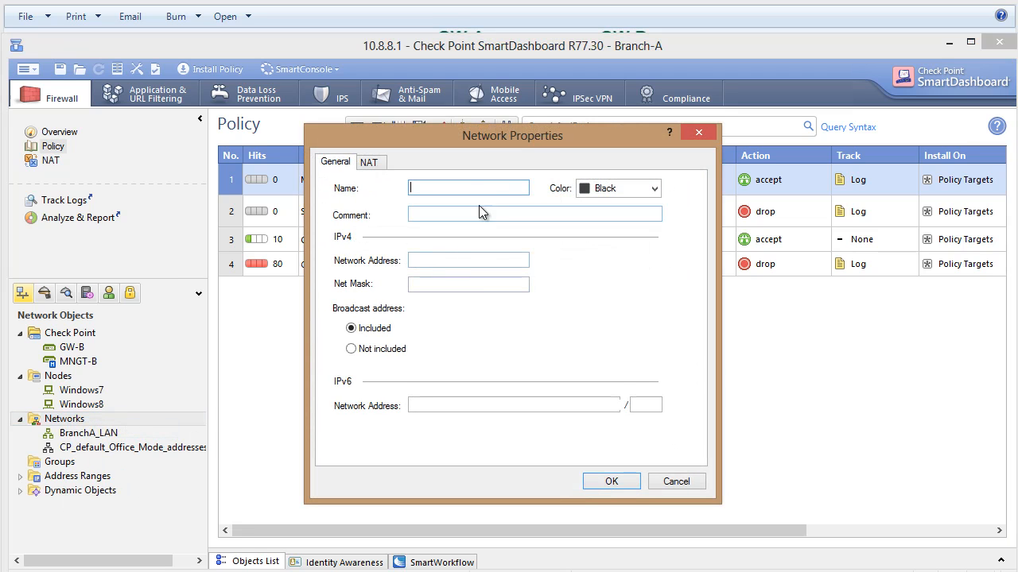
click(600, 191)
click(598, 221)
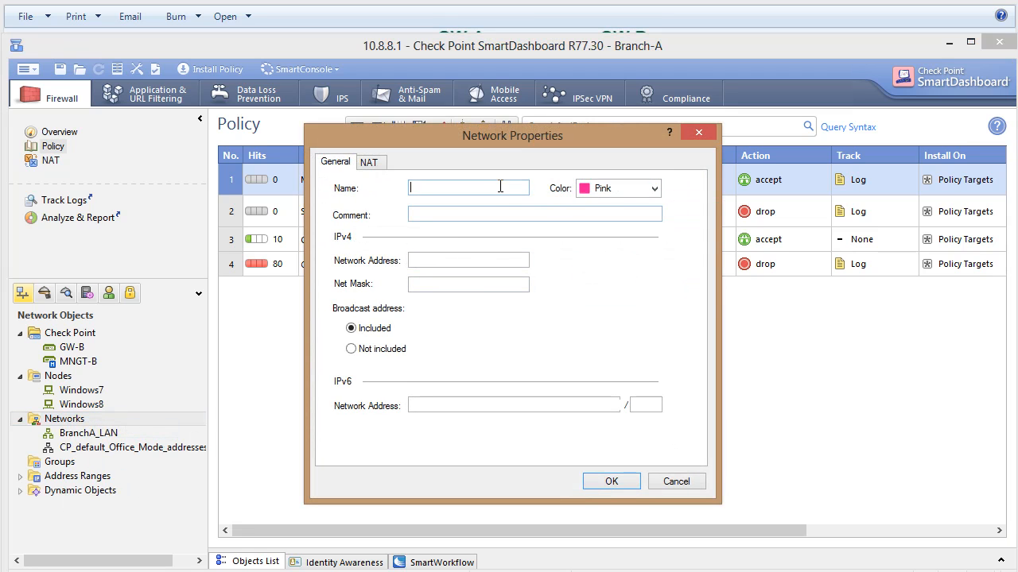
click(503, 188)
text(G)
key(BackSpace)
text(HQ)
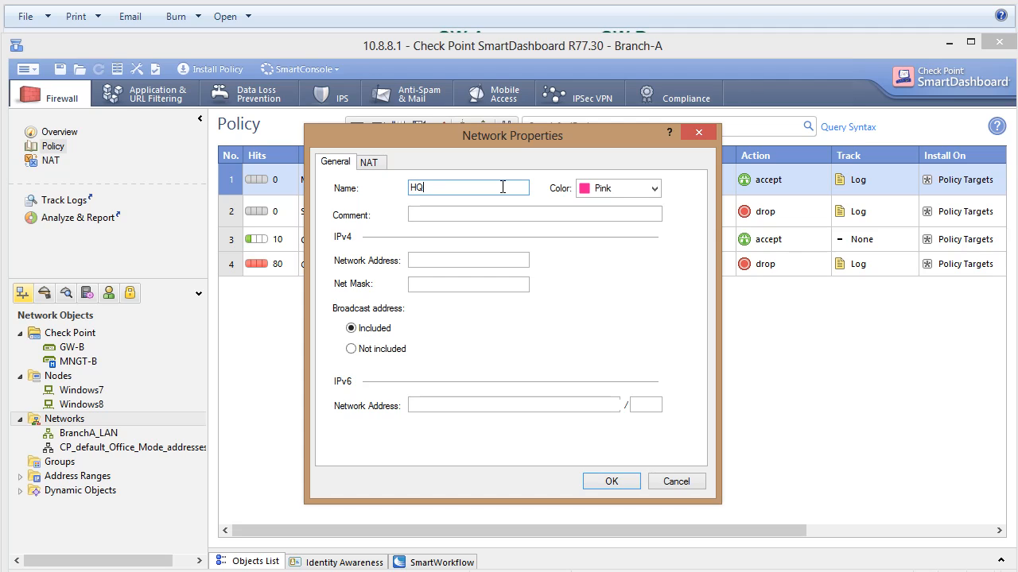
text(_LAN)
Set HQ_LAN's network address to 10.1.1.0 with net mask 255.255.255.0 and save the network object.
click(439, 260)
text(10.1)
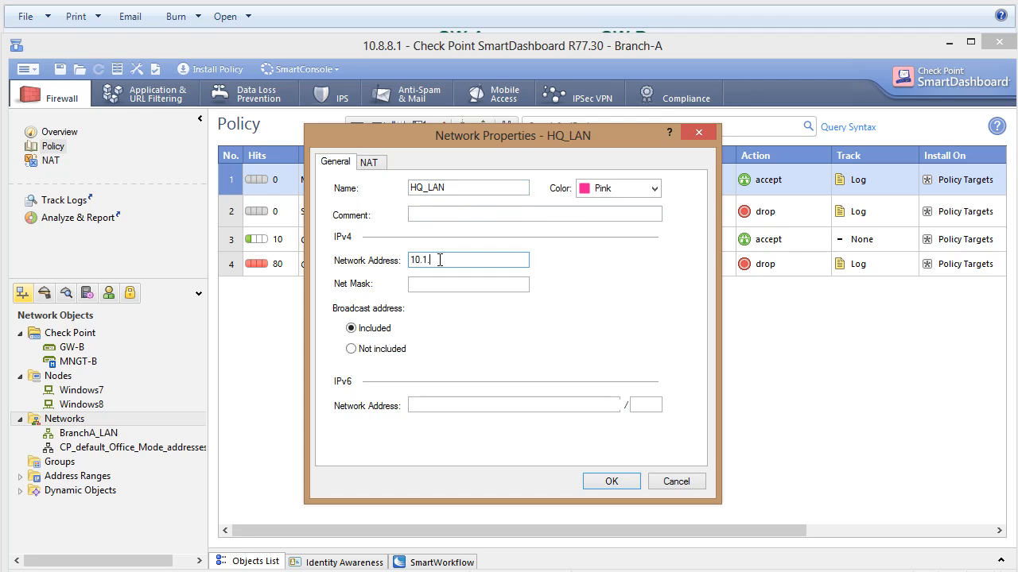
text(.1.0)
key(Tab)
text(2)
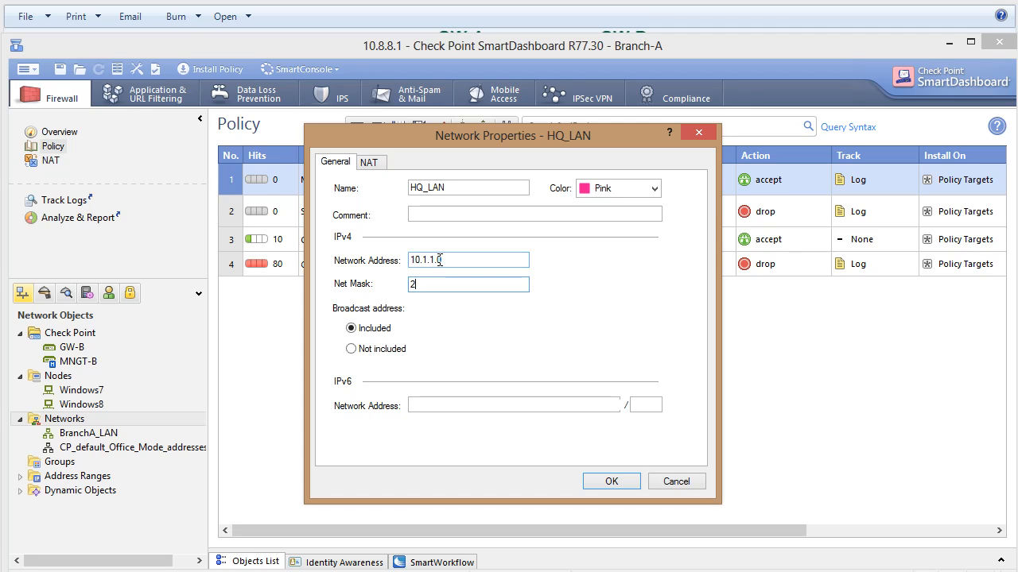
text(55.255.255.0)
click(603, 484)
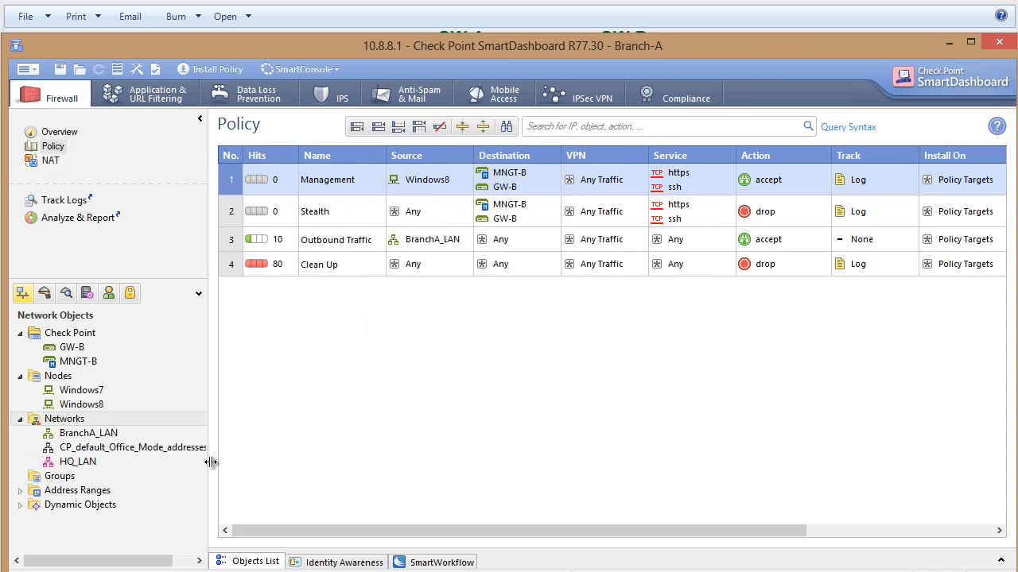
Start a new externally managed VPN gateway, name it HQ_GW and colour it pink.
right_click(75, 339)
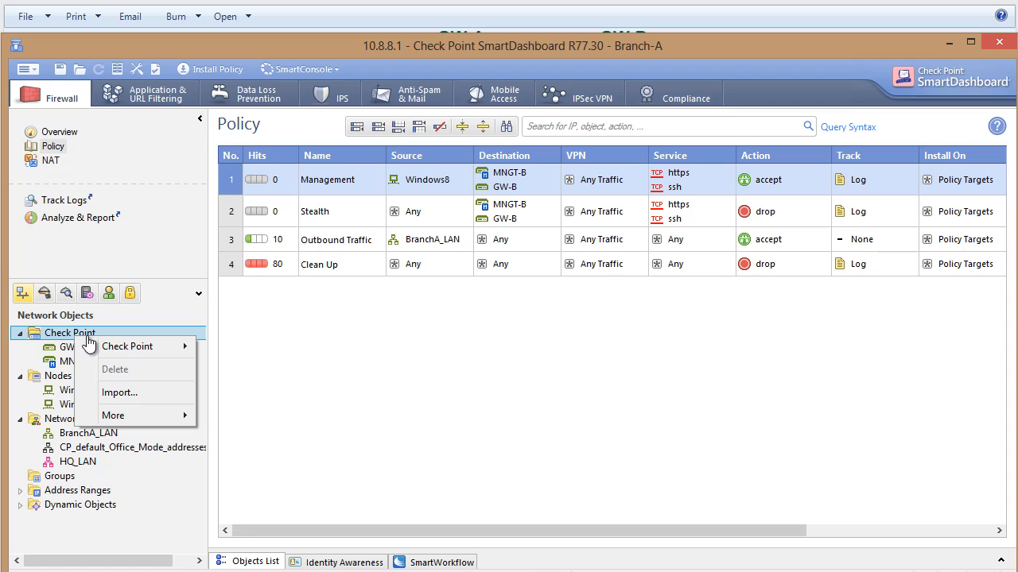
mouse_move(136, 345)
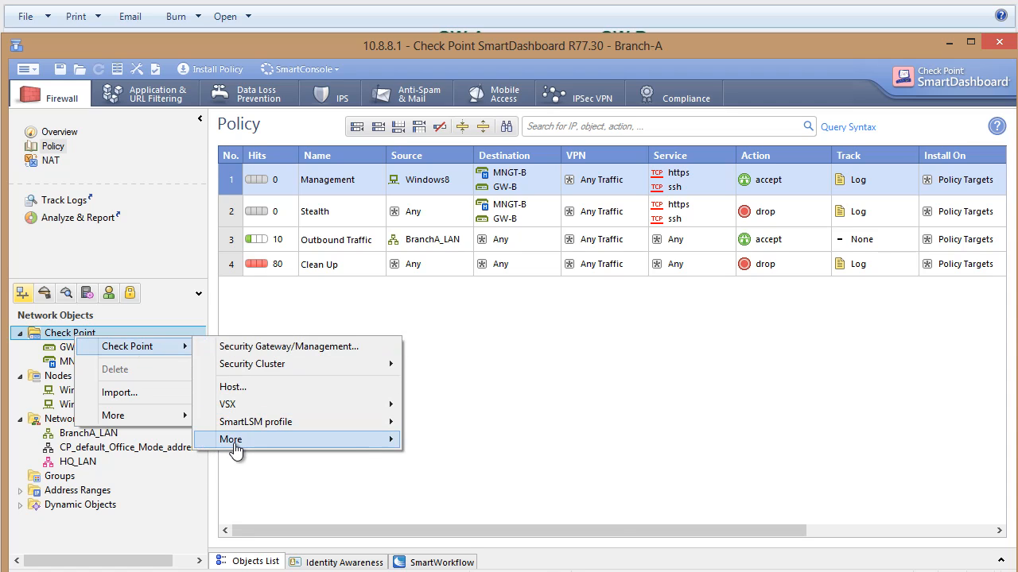
mouse_move(318, 444)
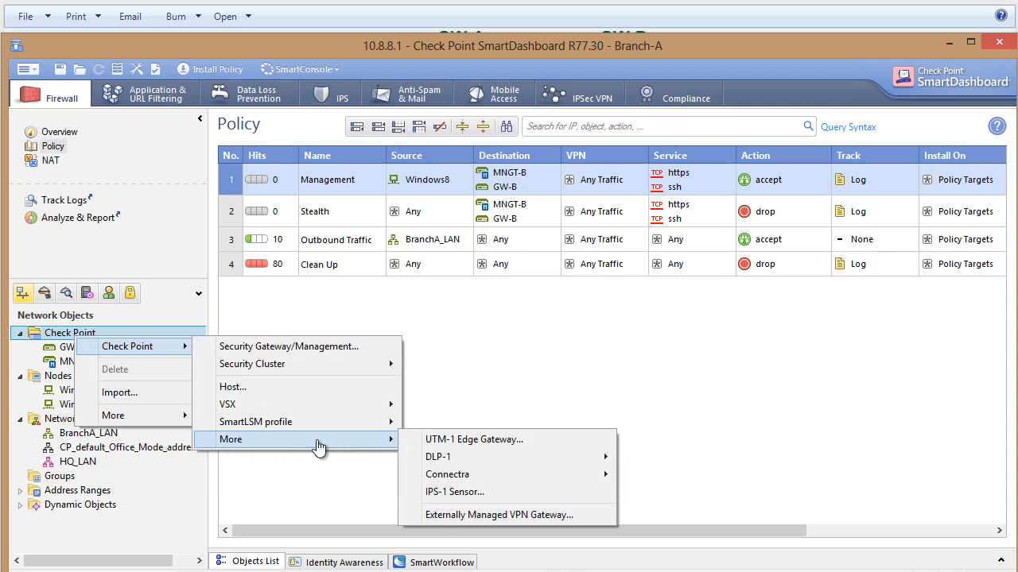
click(503, 517)
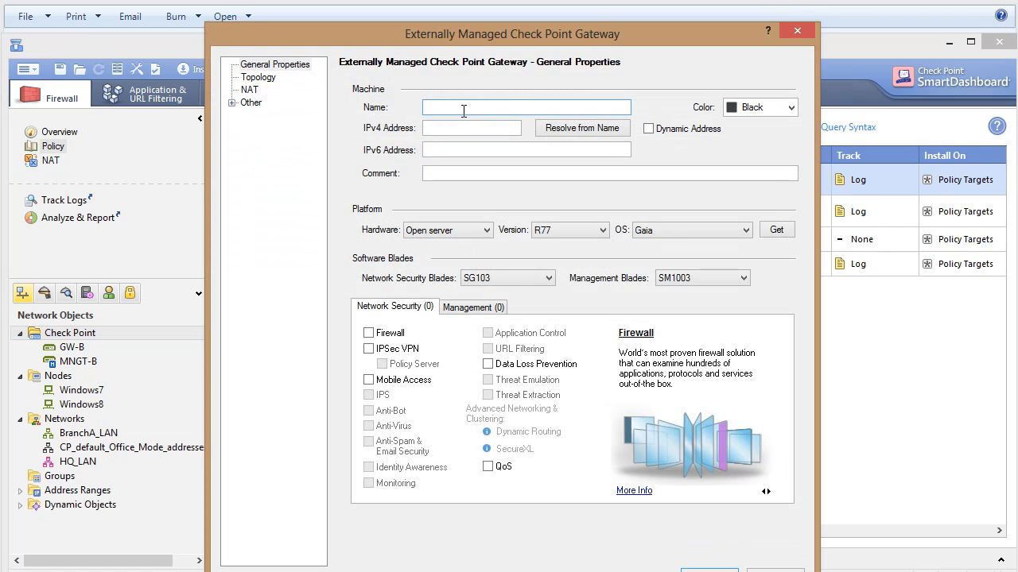
text(HQ)
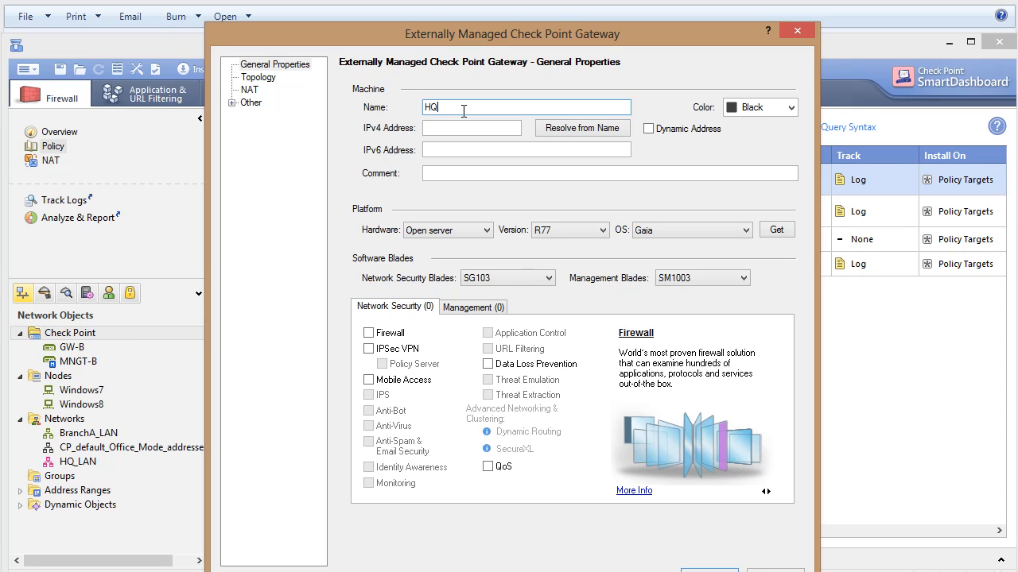
text(_GW)
click(744, 107)
click(752, 139)
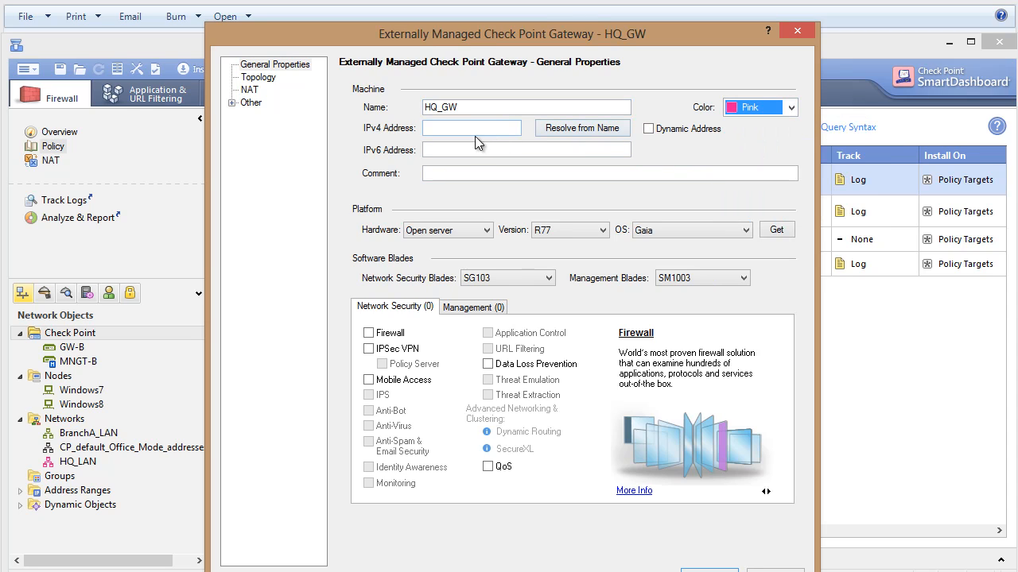
Set HQ_GW's IPv4 address to 192.168.1.100 and enable its IPSec VPN blade.
text(1)
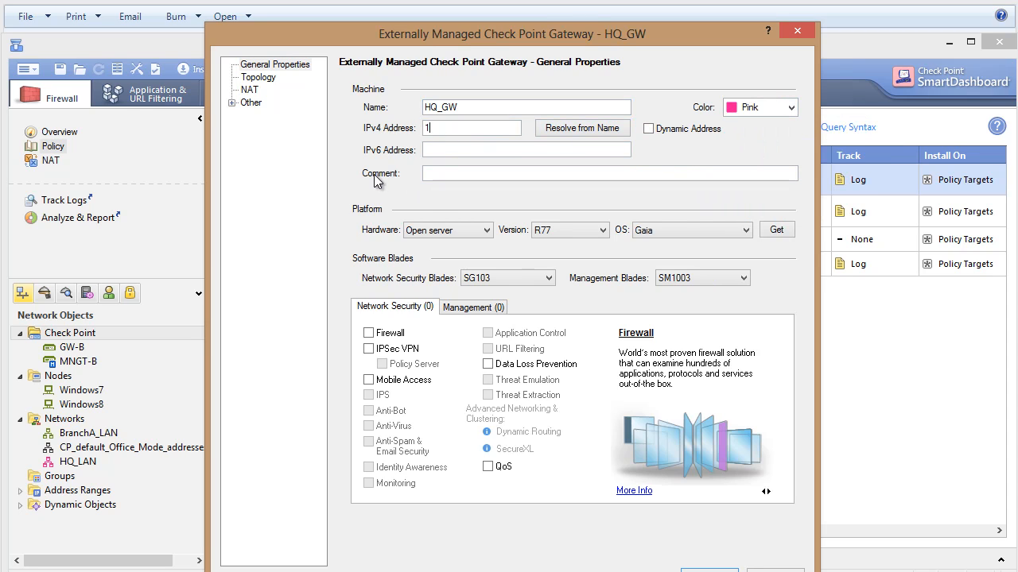
text(92.168.1.100)
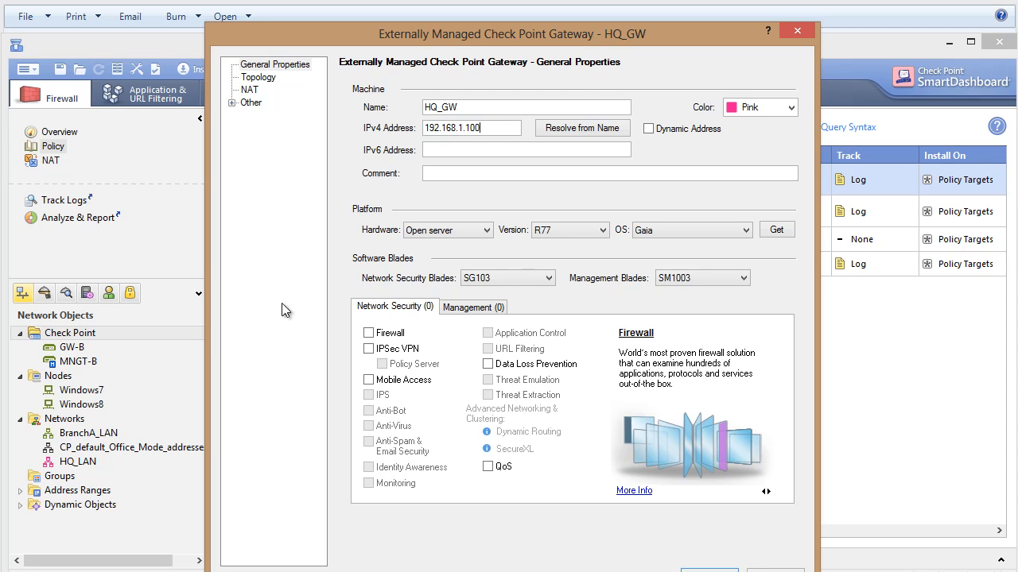
click(374, 349)
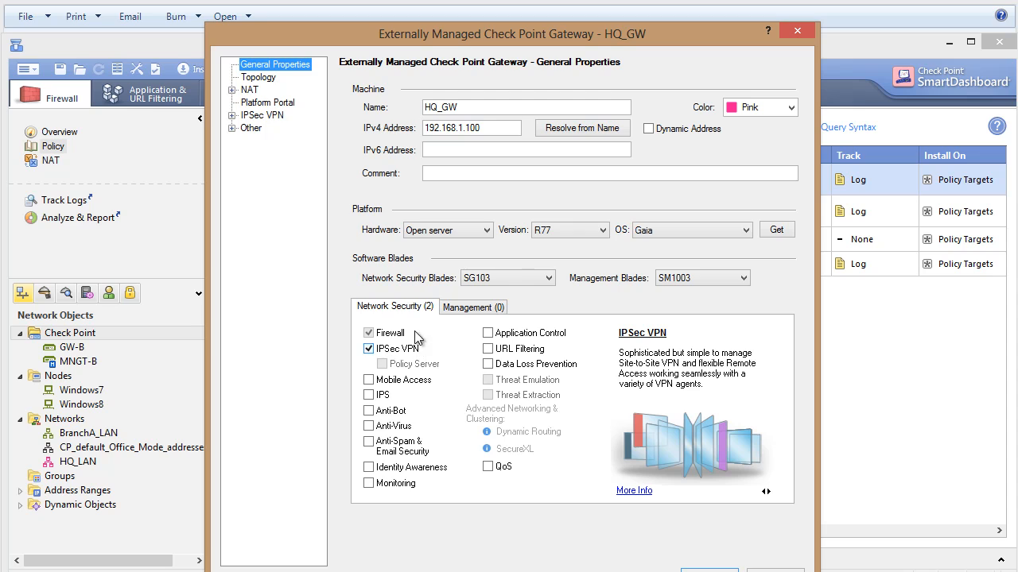
Add a topology interface named External to HQ_GW with the IP address 192.168.1.100.
click(267, 78)
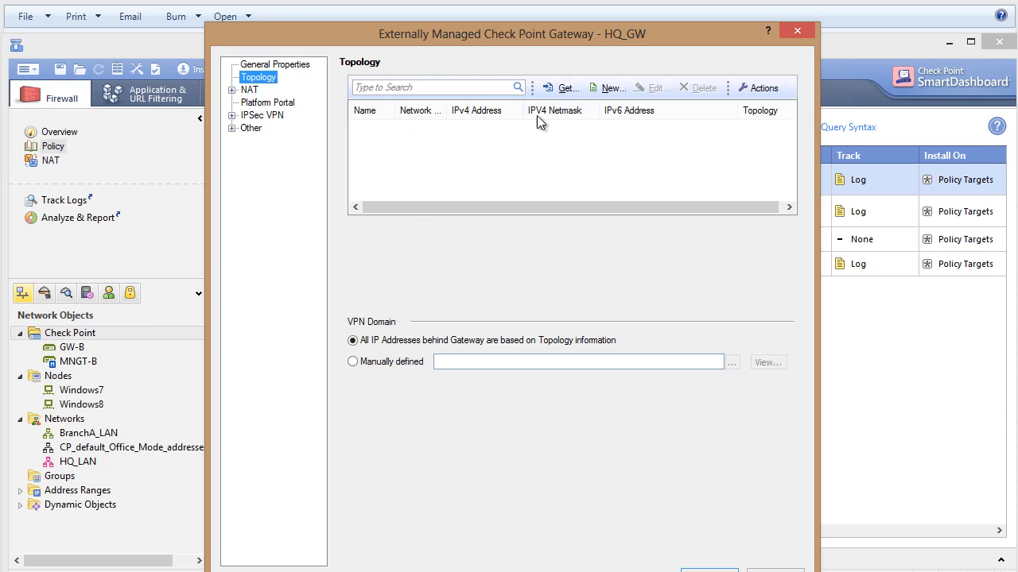
click(601, 88)
text(E)
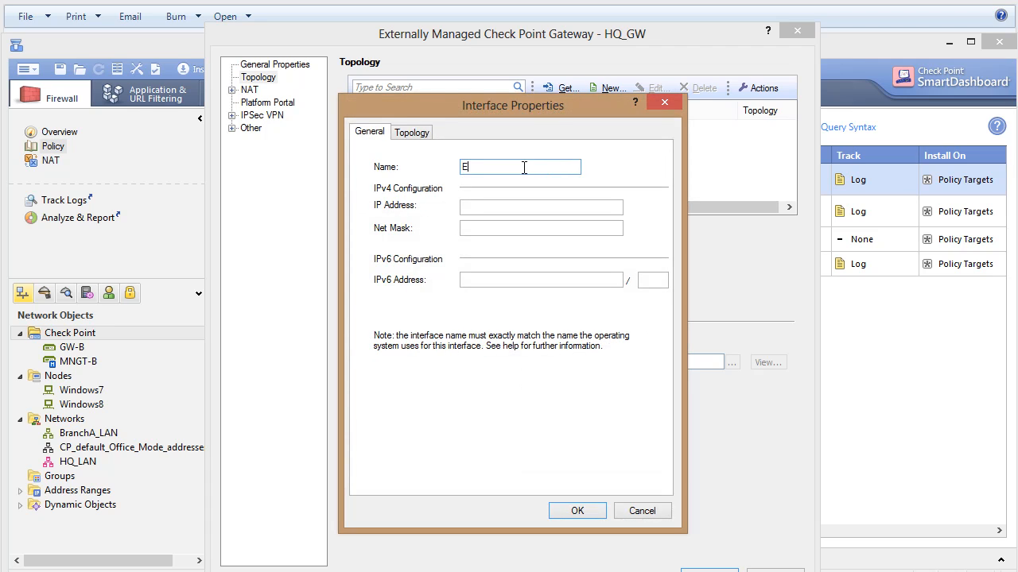
text(xternal)
click(506, 207)
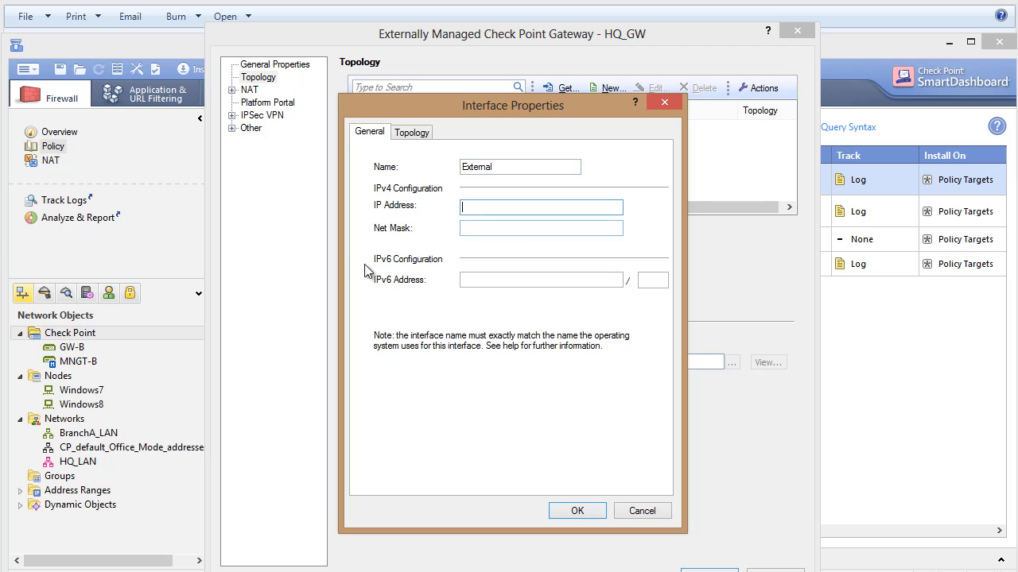
text(192.168.1.100)
key(Tab)
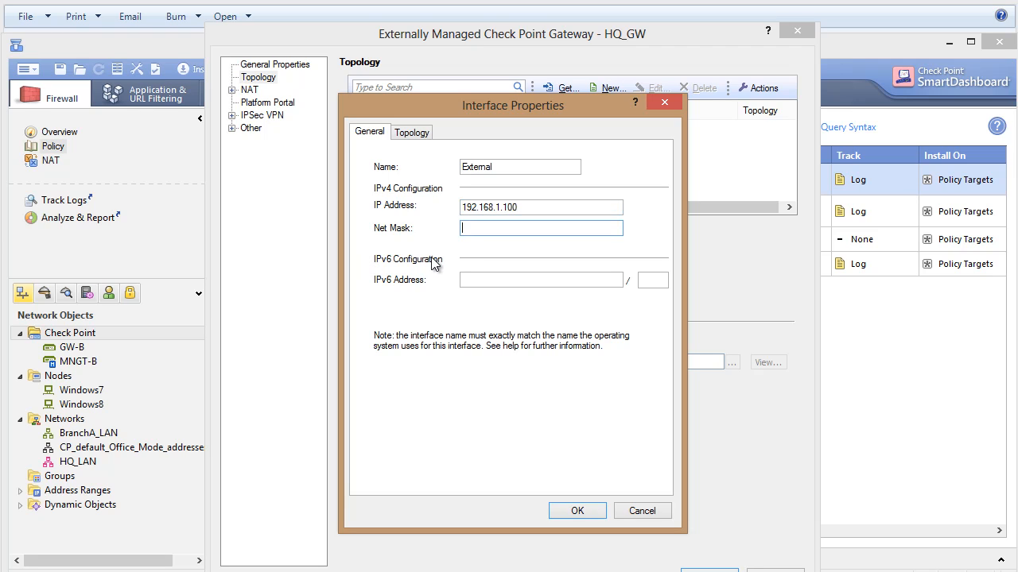
Try to set the External interface's net mask to 255.225.255.0 and open its topology settings.
text(255.225.255.0)
click(411, 133)
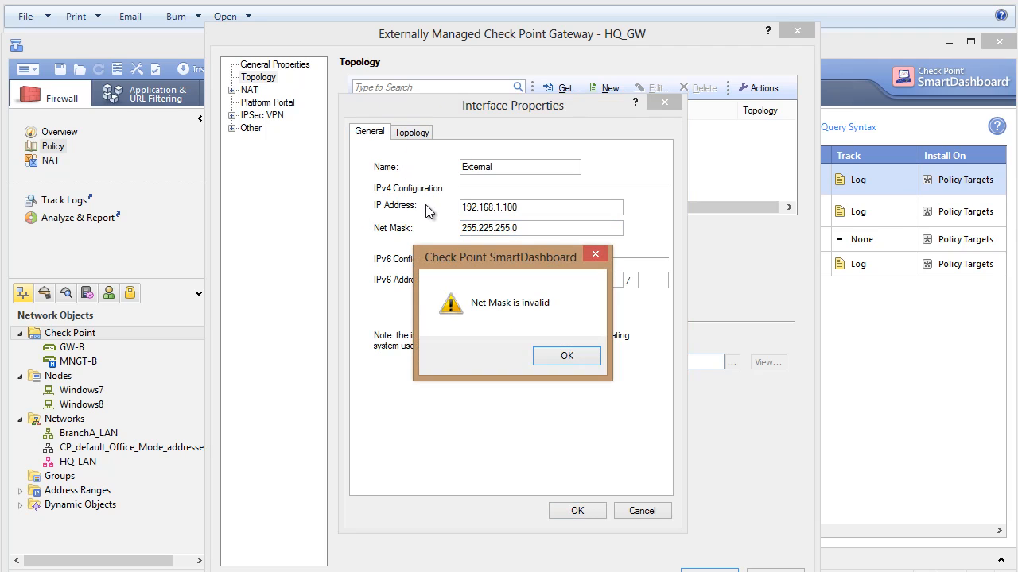
click(579, 355)
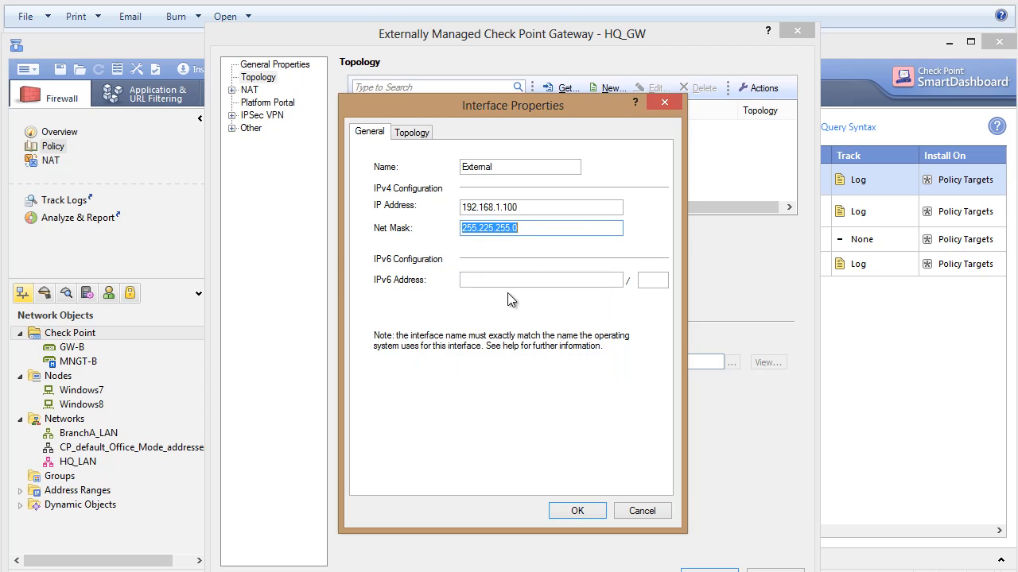
Correct the External interface's net mask to 255.255.255.0 and set its topology to External, leading out to the Internet.
click(533, 232)
click(488, 228)
key(BackSpace)
text(5)
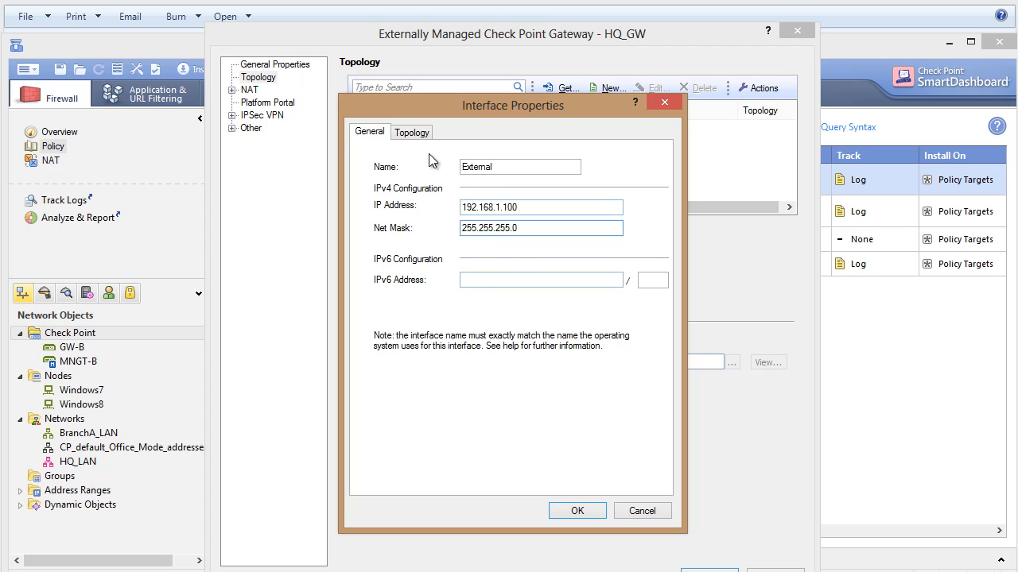
click(419, 132)
click(367, 180)
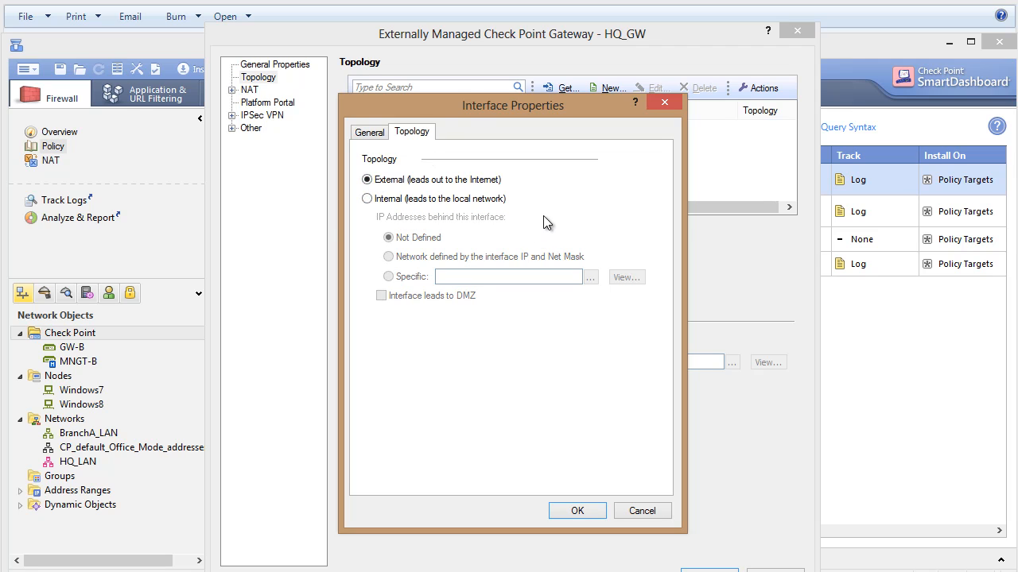
click(582, 510)
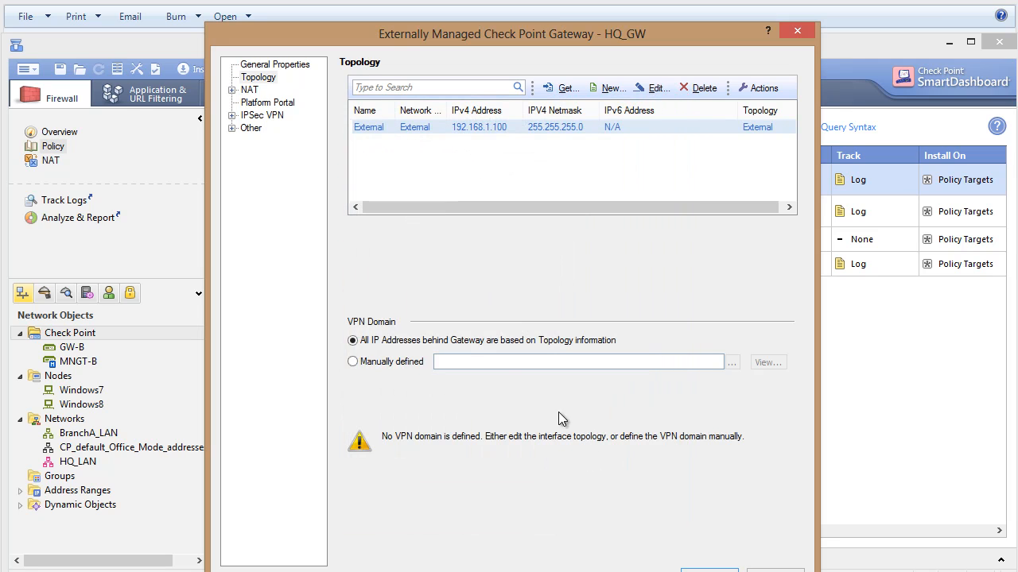
Manually define HQ_GW's VPN domain as HQ_LAN and save the gateway.
click(400, 362)
click(731, 364)
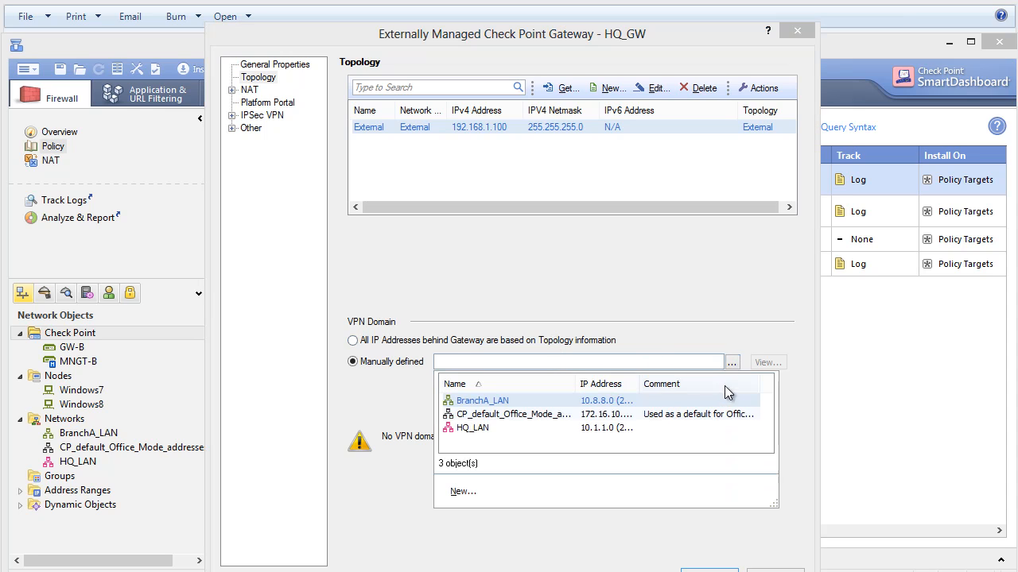
click(474, 428)
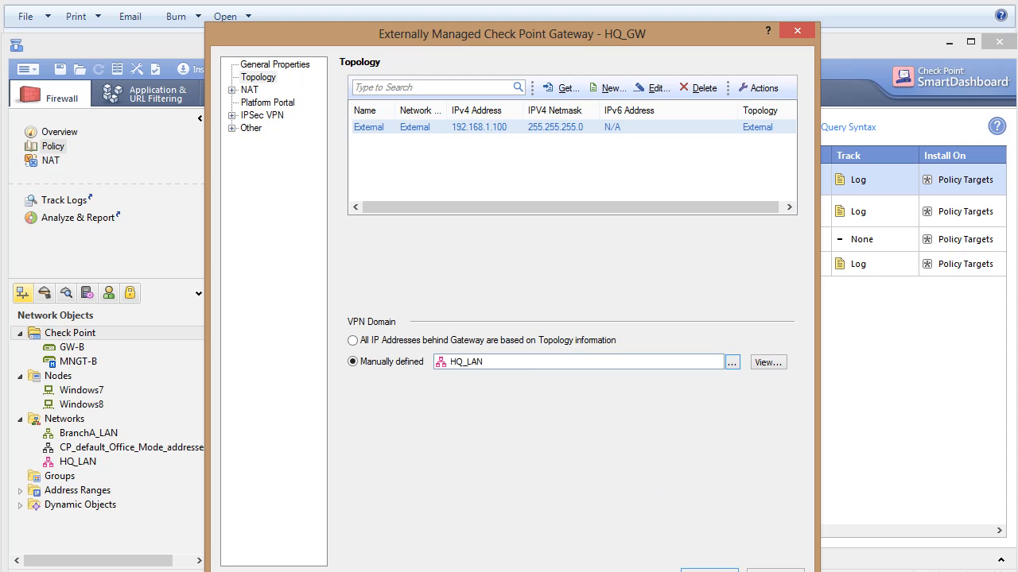
click(710, 570)
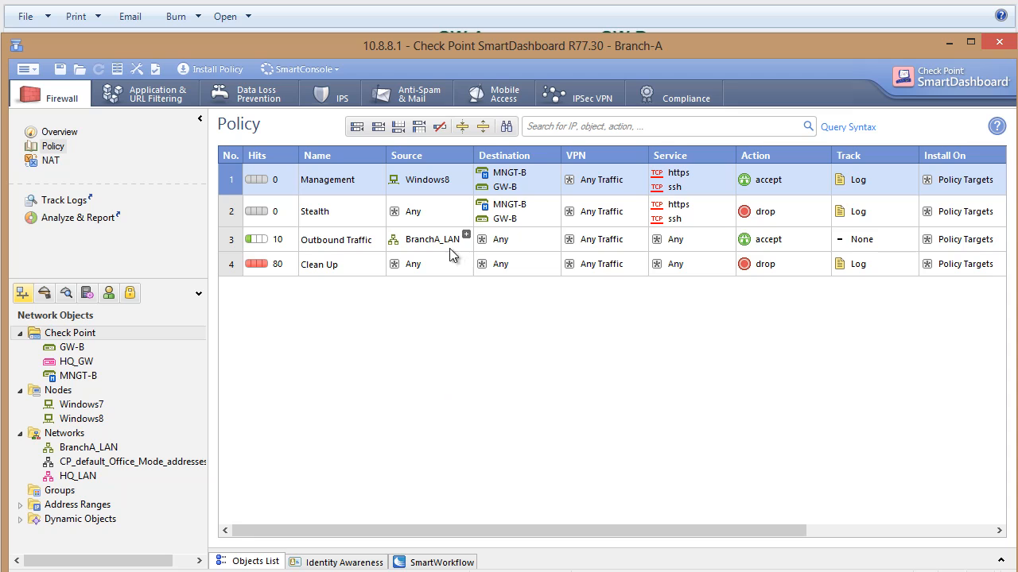
Start a new meshed site-to-site VPN community, name it Branch_to_HQ and colour it olive.
click(132, 293)
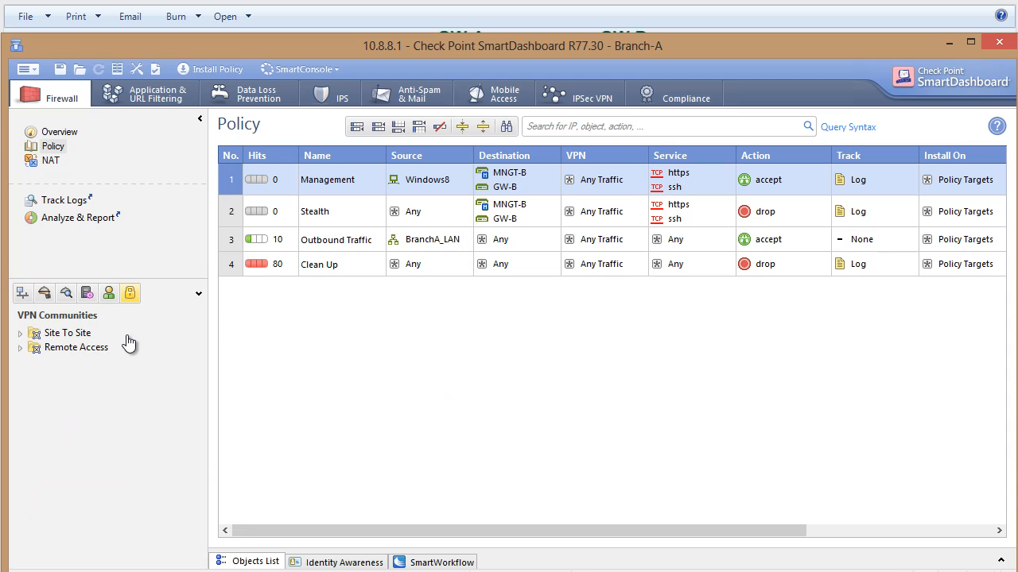
right_click(81, 332)
mouse_move(127, 339)
click(271, 344)
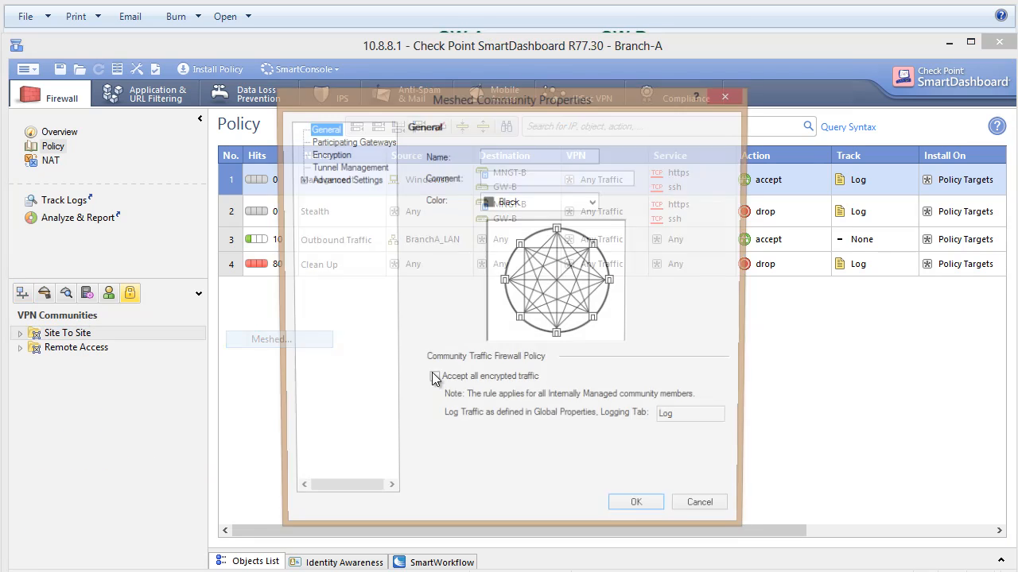
click(521, 155)
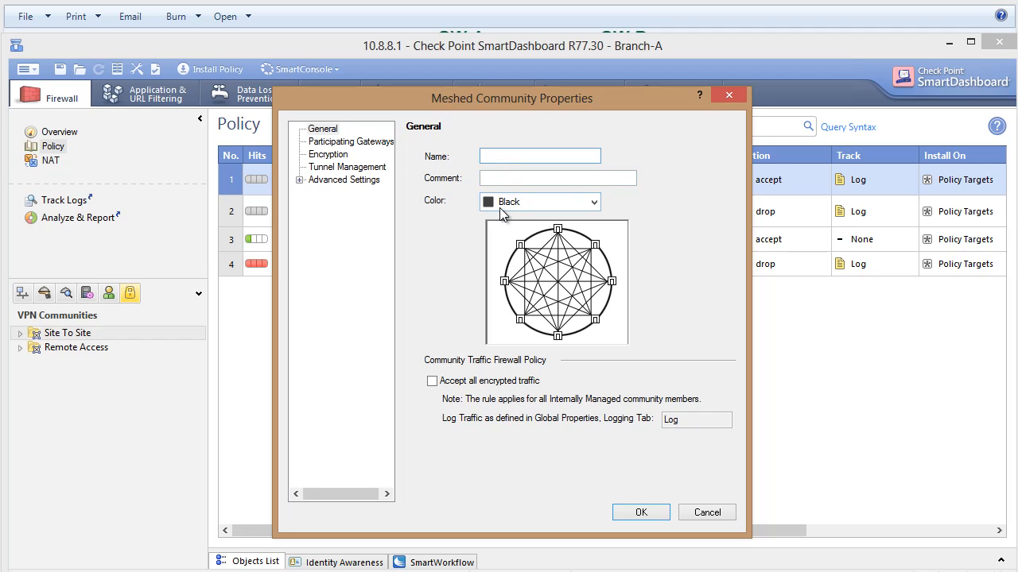
text(Branch_to_HQ)
click(508, 203)
click(515, 250)
click(513, 202)
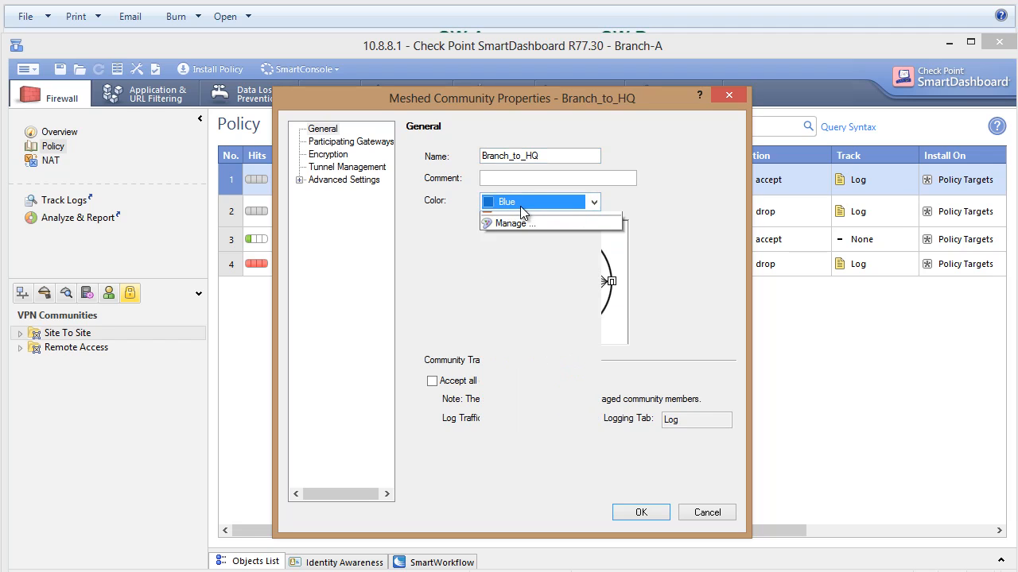
click(516, 263)
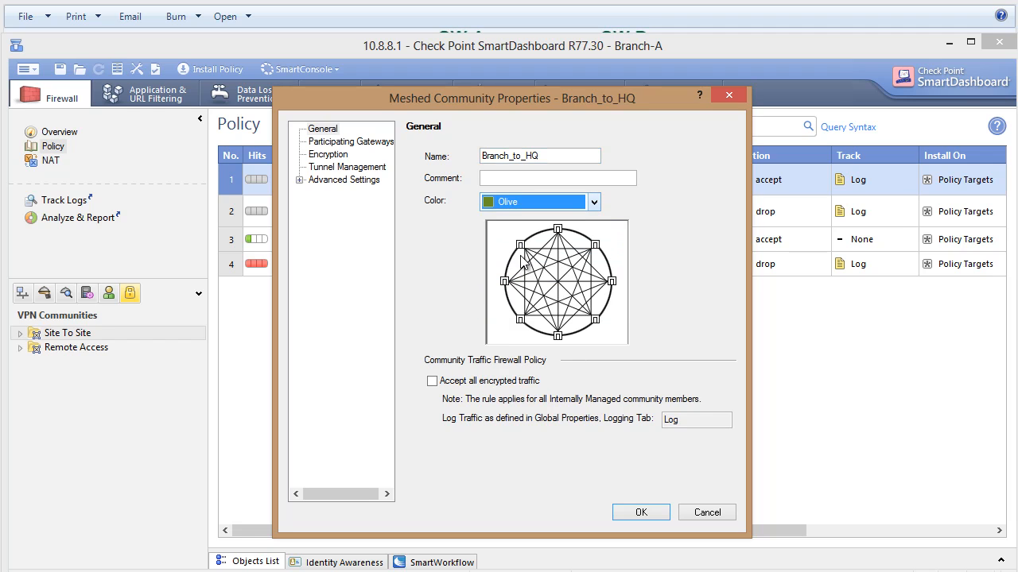
Add GW-B and HQ_GW as participating gateways of the Branch_to_HQ community.
click(365, 150)
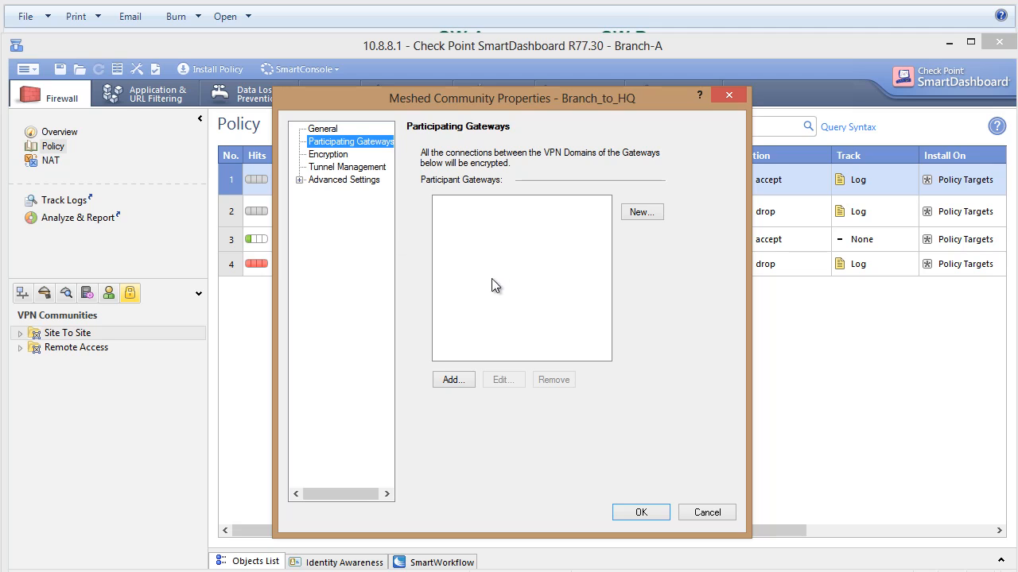
click(453, 379)
click(462, 238)
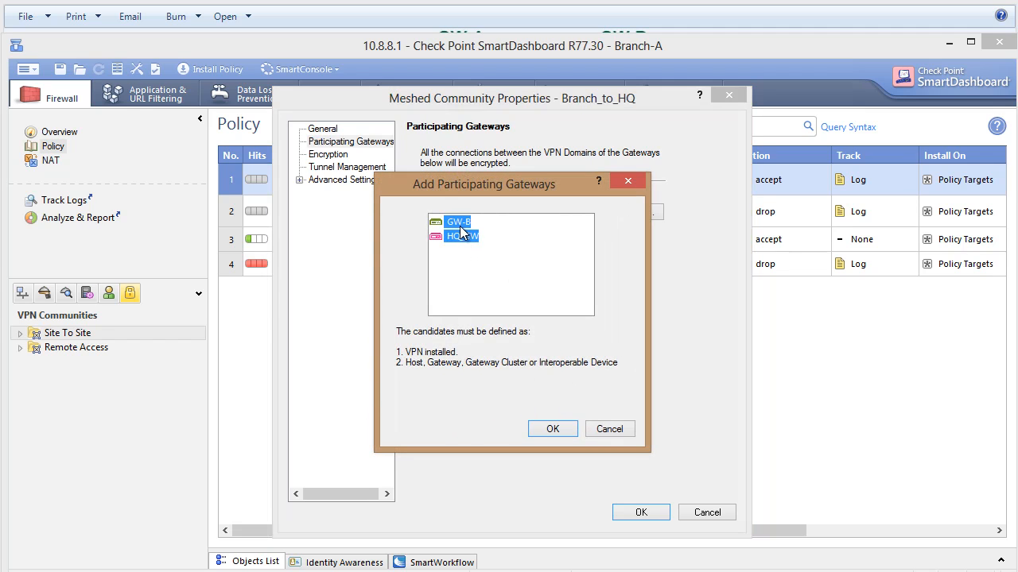
click(551, 427)
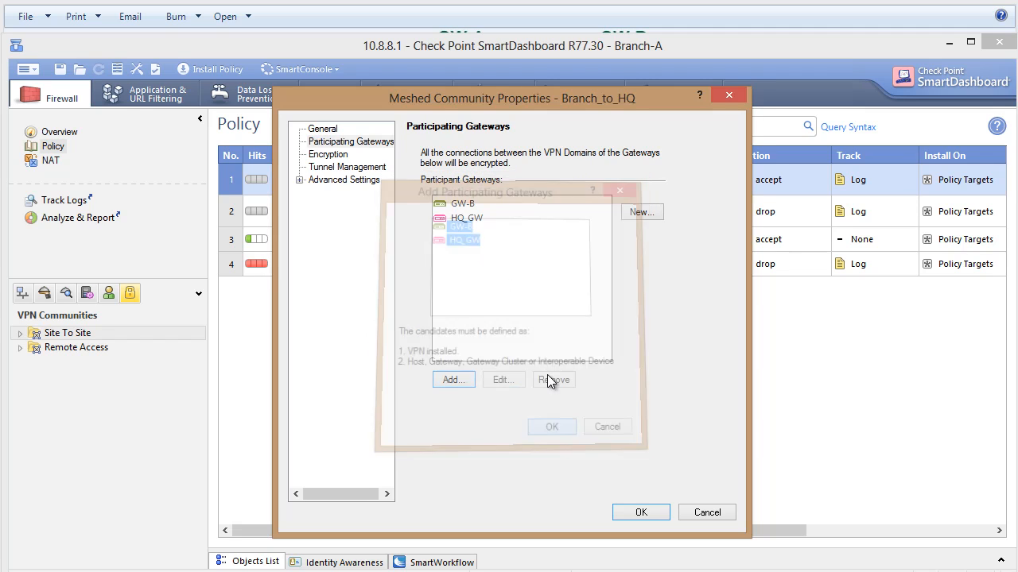
Review and accept the community's custom encryption suite, and enable permanent tunnels on all tunnels in the community.
click(329, 155)
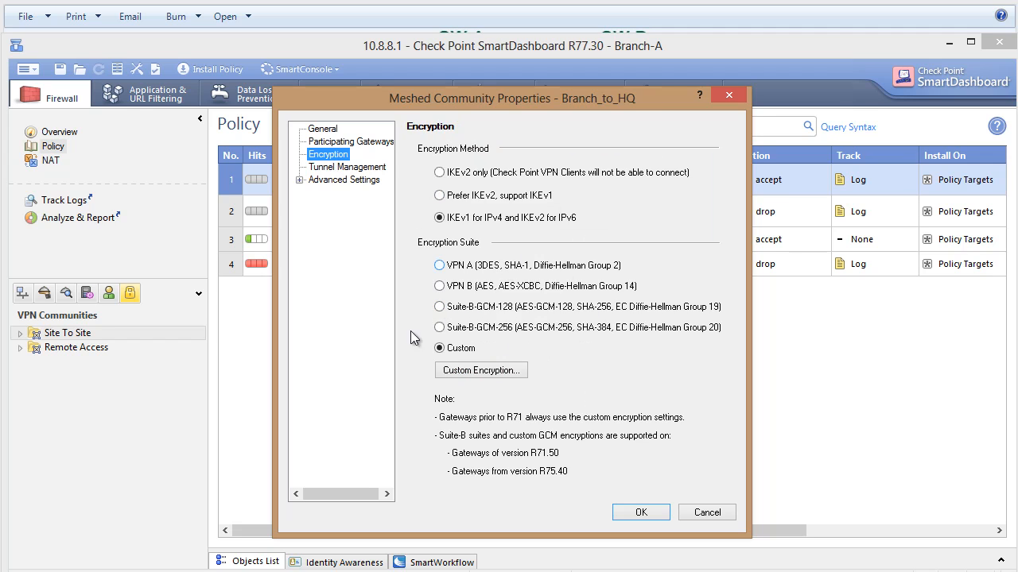
click(509, 372)
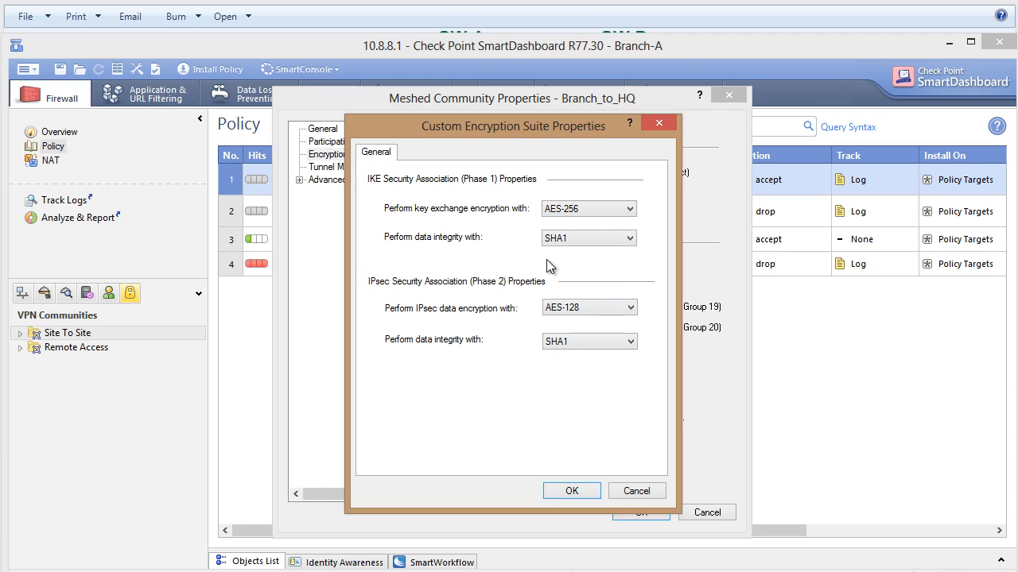
click(590, 490)
click(347, 167)
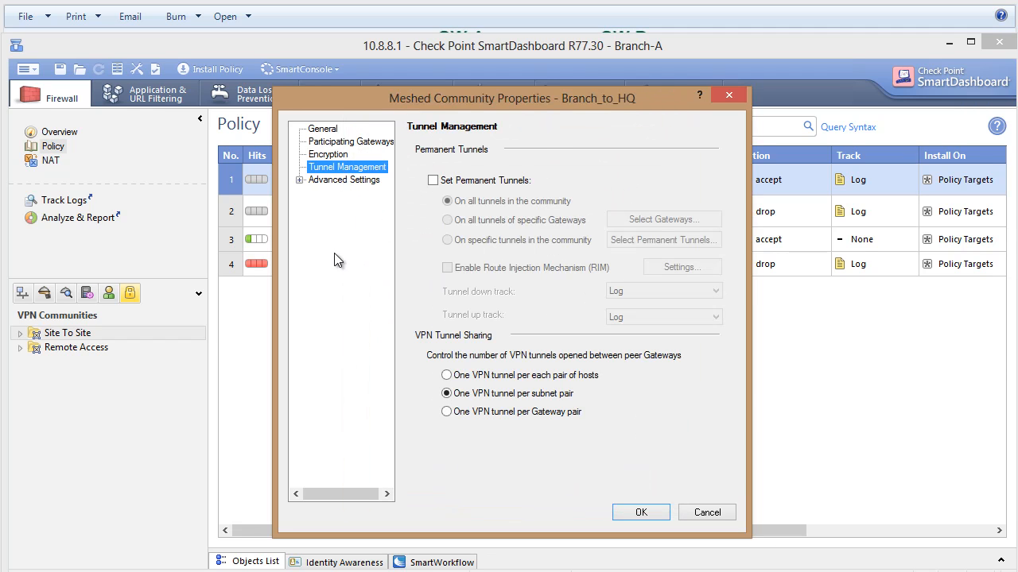
click(433, 180)
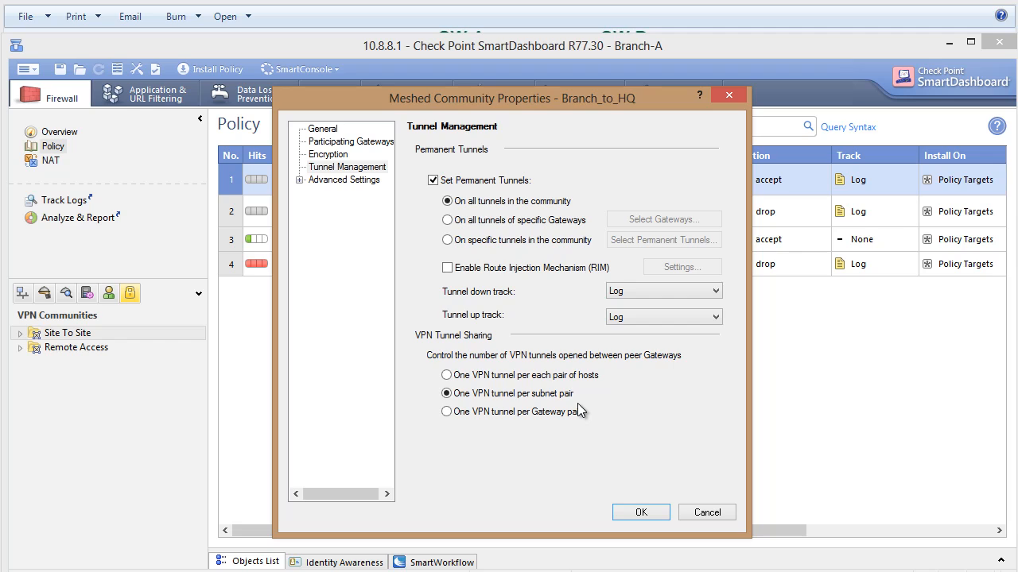
Use only a shared secret for all external members and enter the shared secret for peer HQ_GW, accepting its length.
click(300, 181)
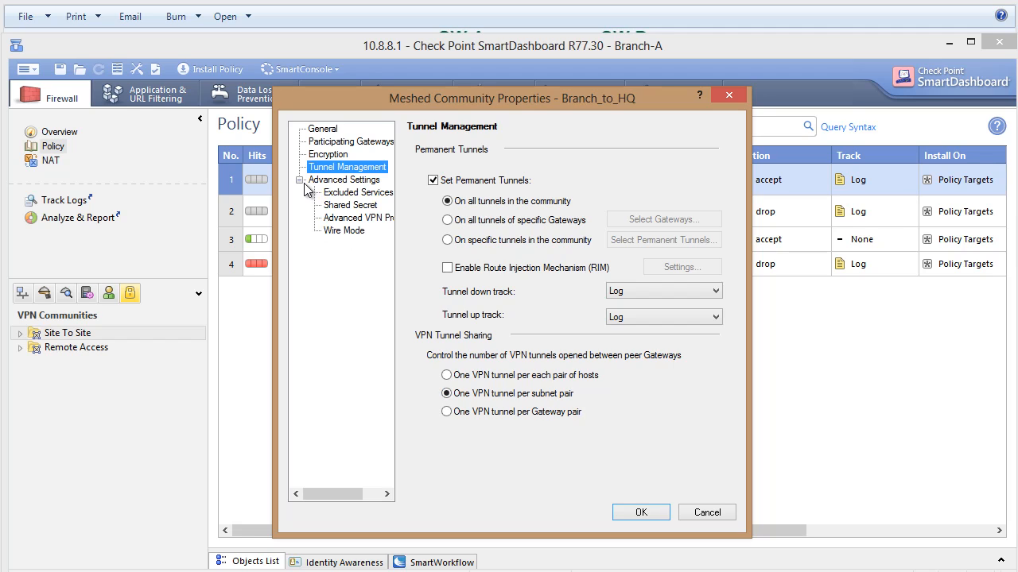
click(350, 192)
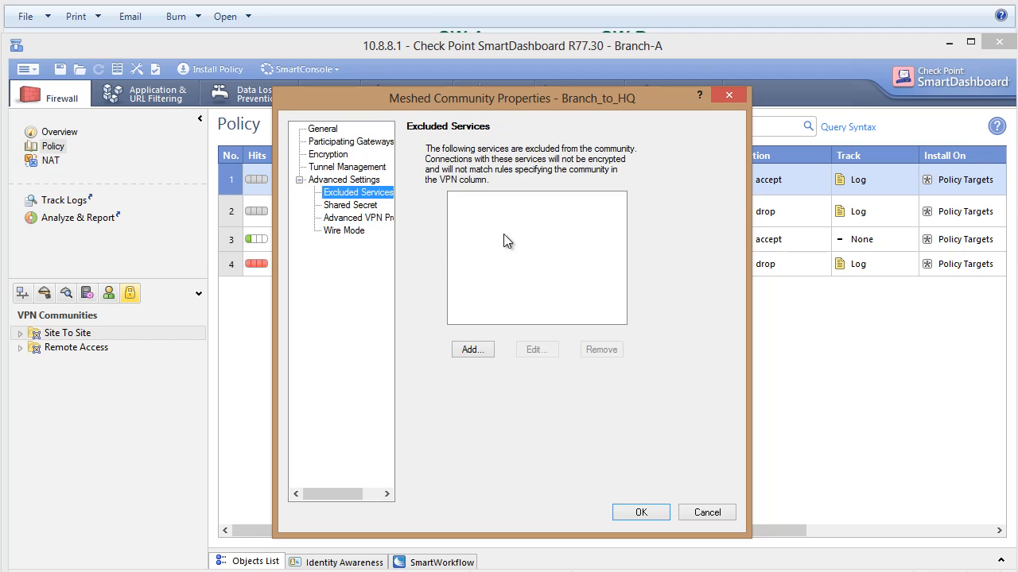
click(371, 205)
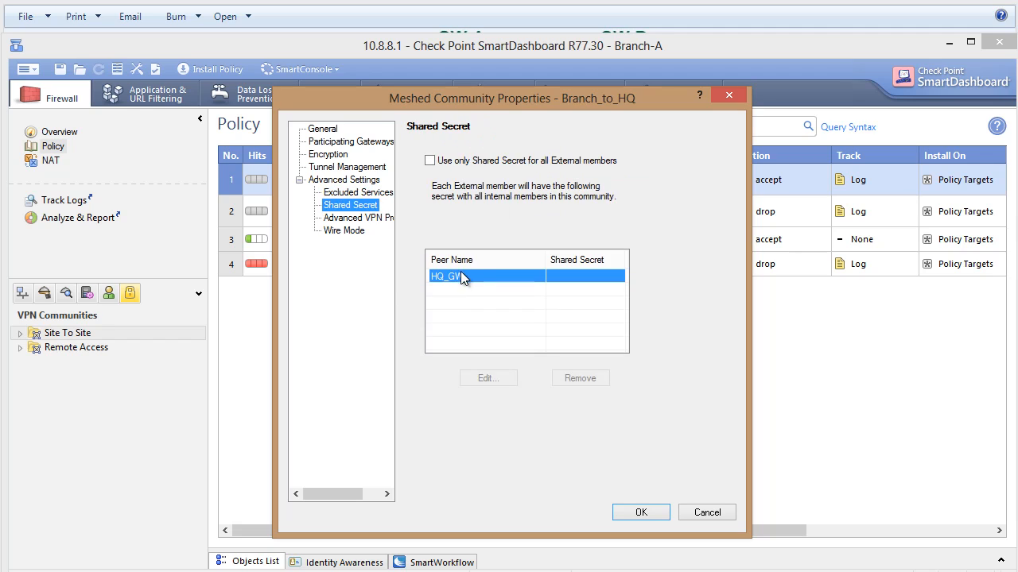
click(430, 160)
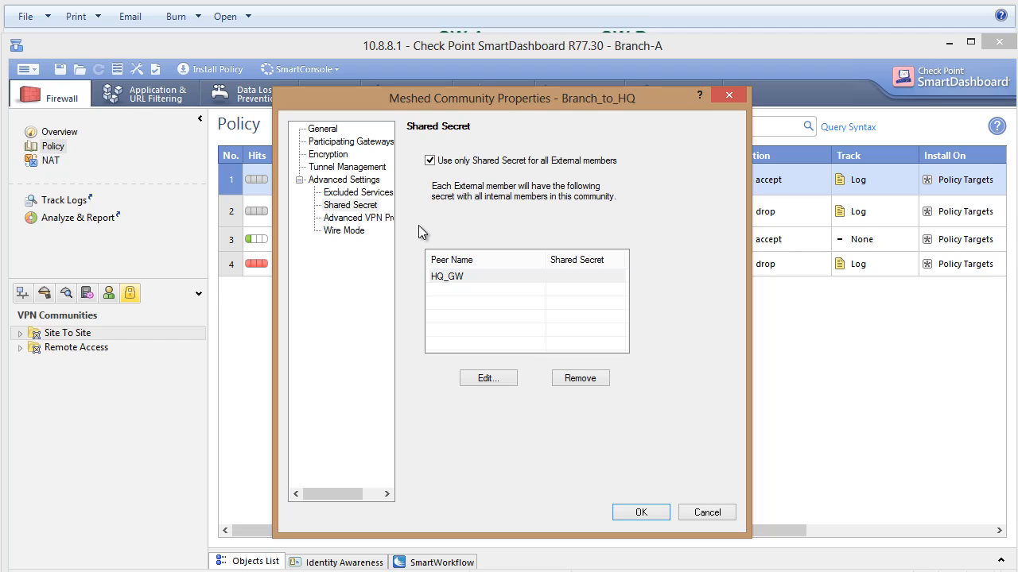
double_click(456, 278)
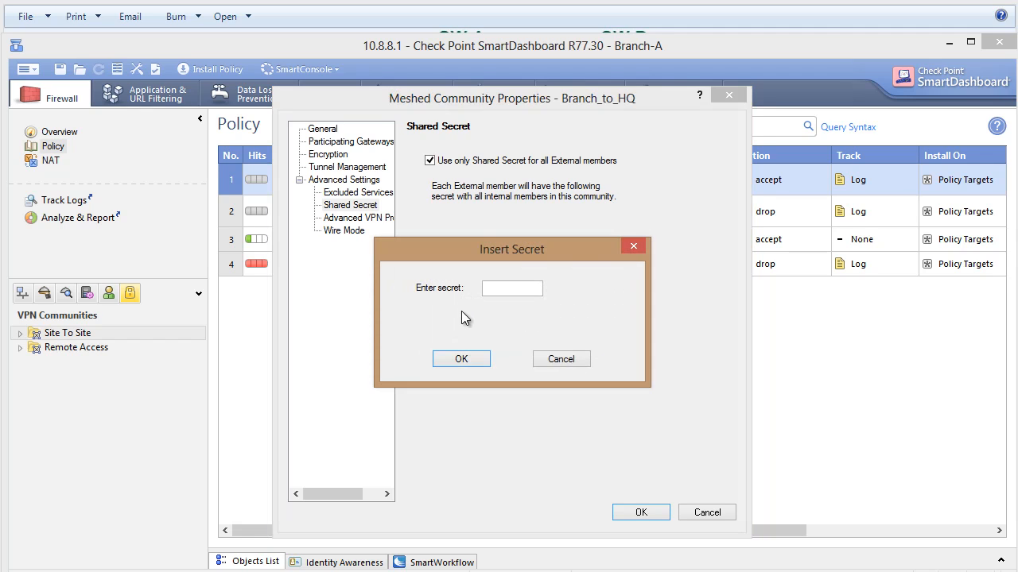
click(504, 289)
click(479, 358)
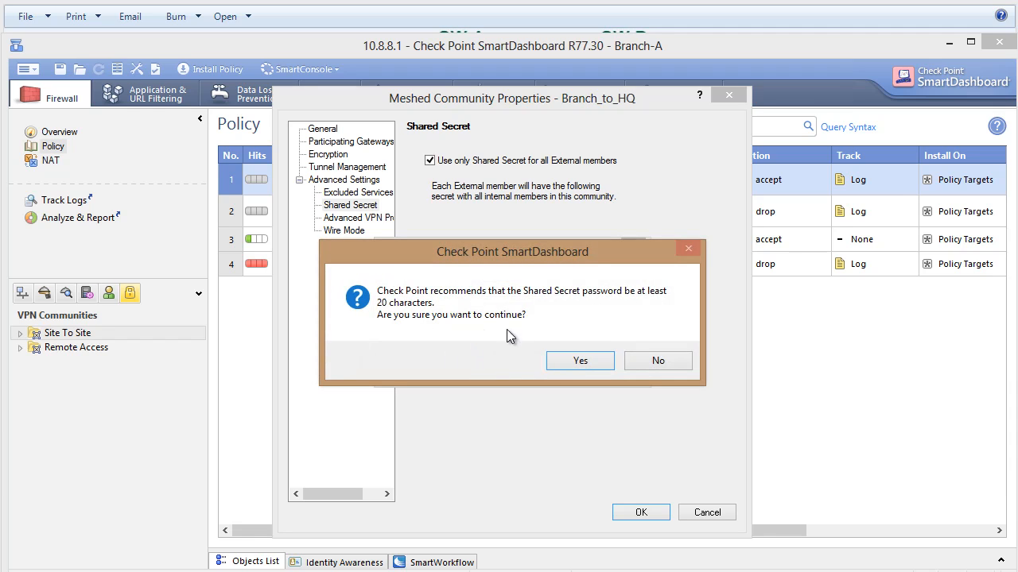
click(566, 359)
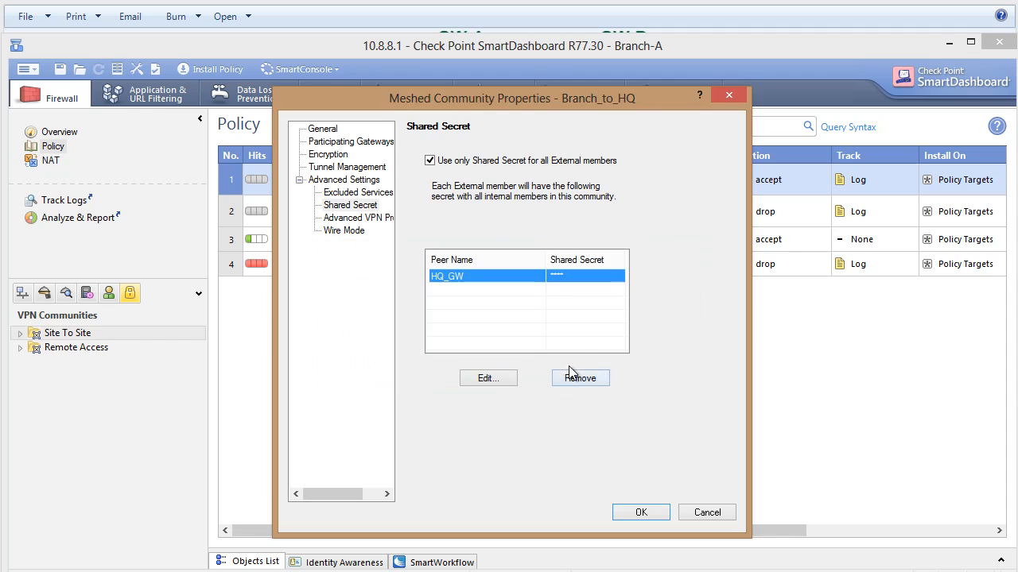
Disable NAT inside the VPN community and save Branch_to_HQ.
click(356, 217)
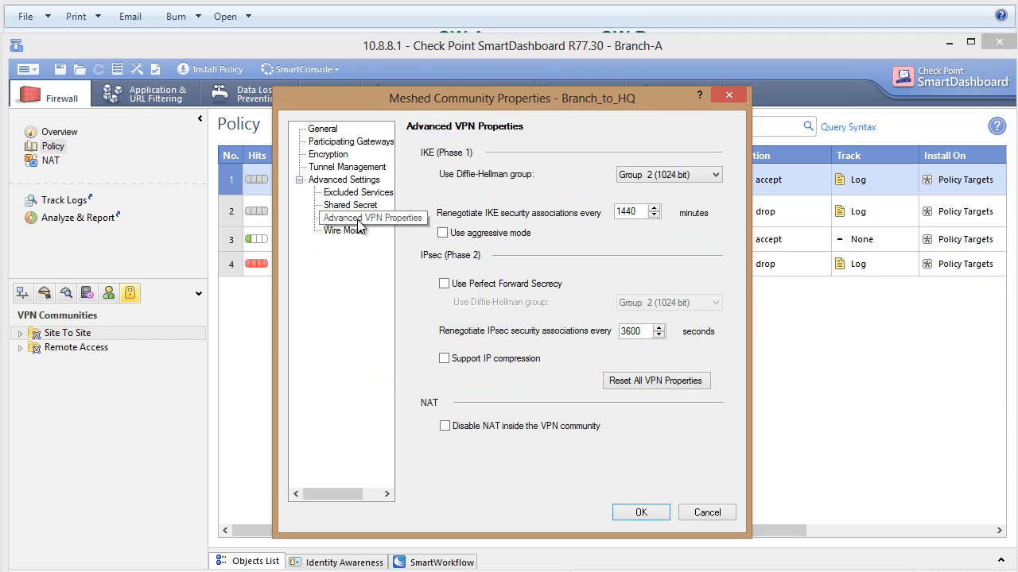
click(461, 423)
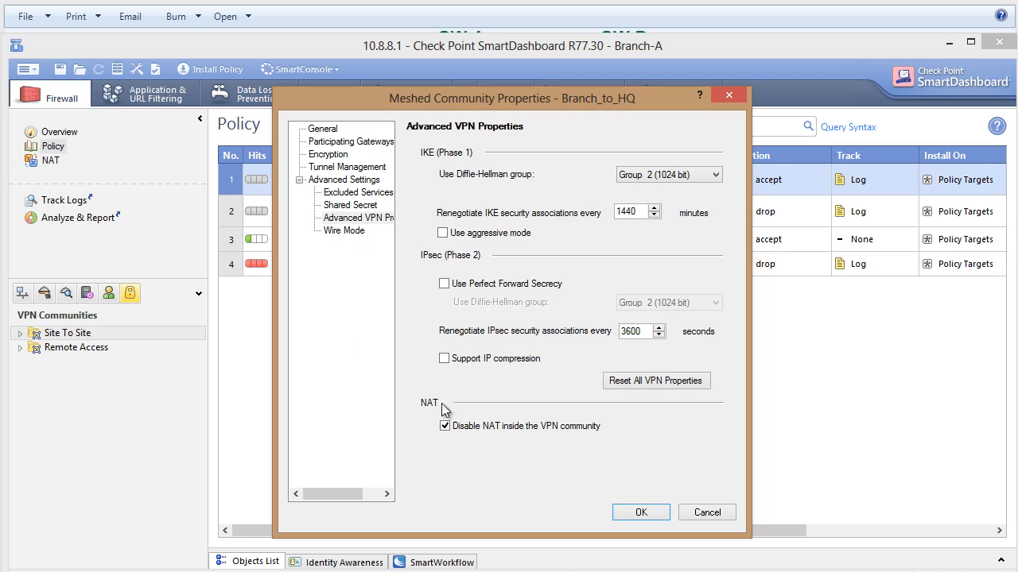
click(641, 512)
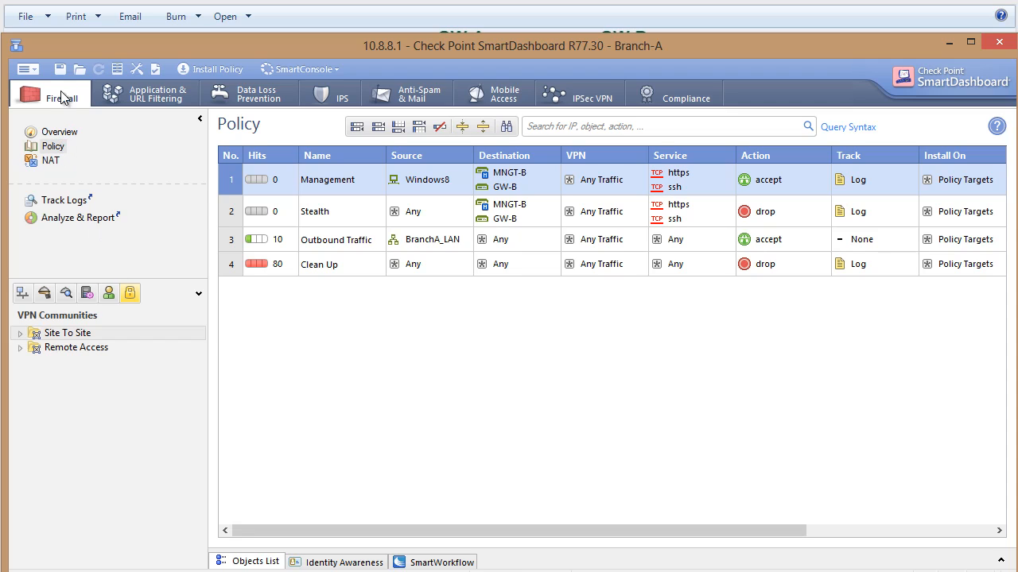
Add a firewall rule named VPN above the Management rule and set its source to BranchA_LAN.
click(22, 293)
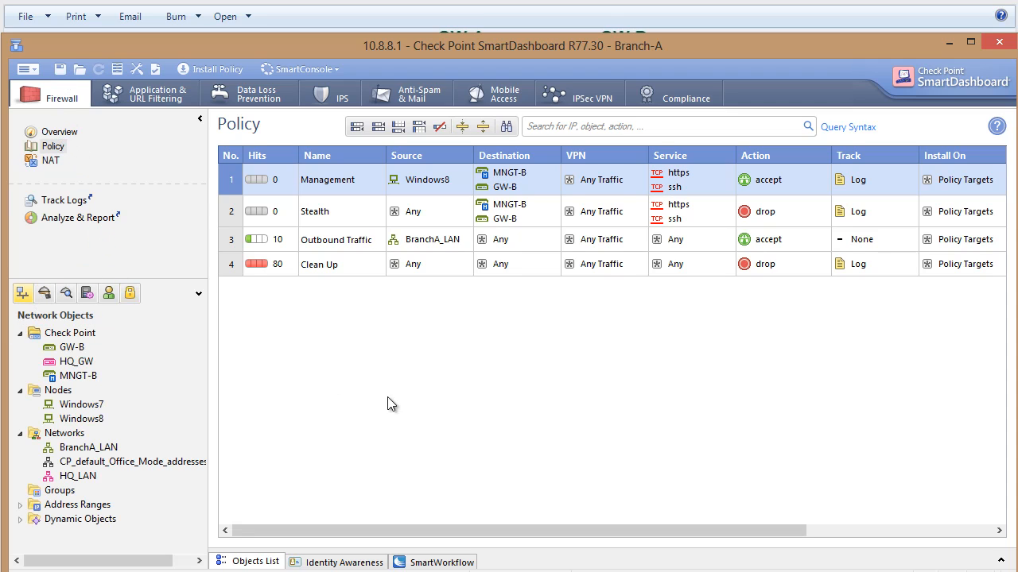
right_click(232, 181)
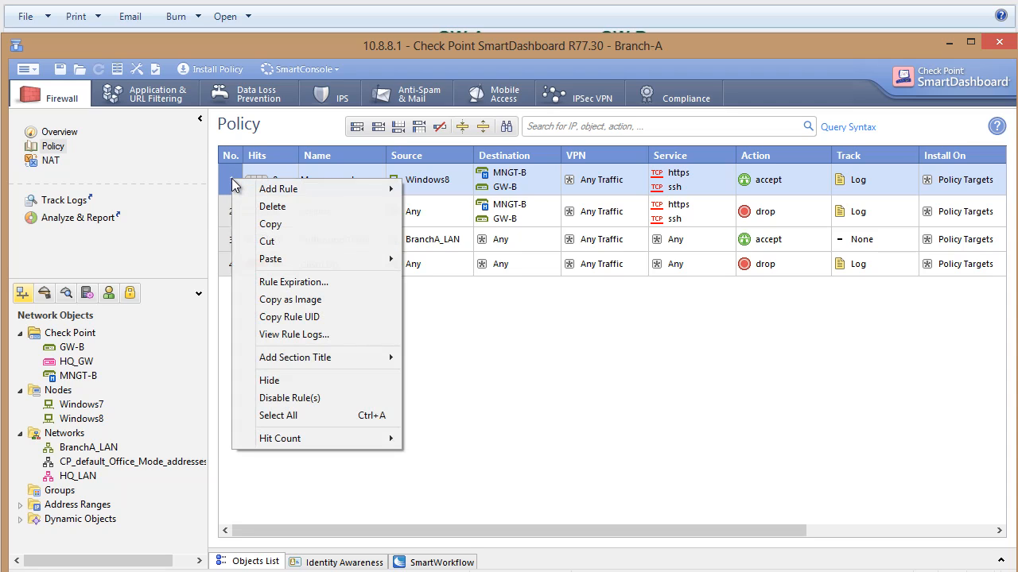
mouse_move(362, 191)
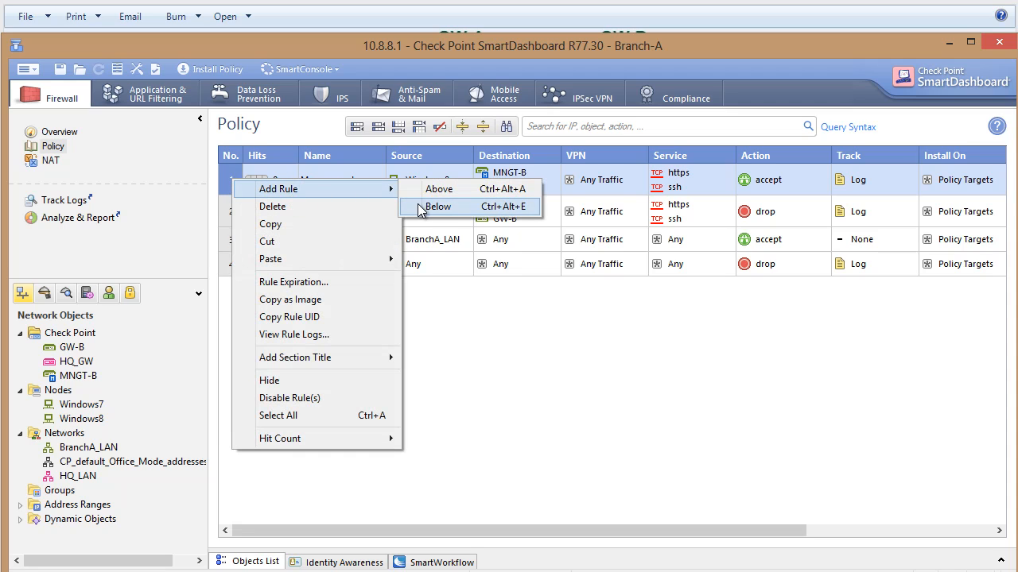
click(439, 195)
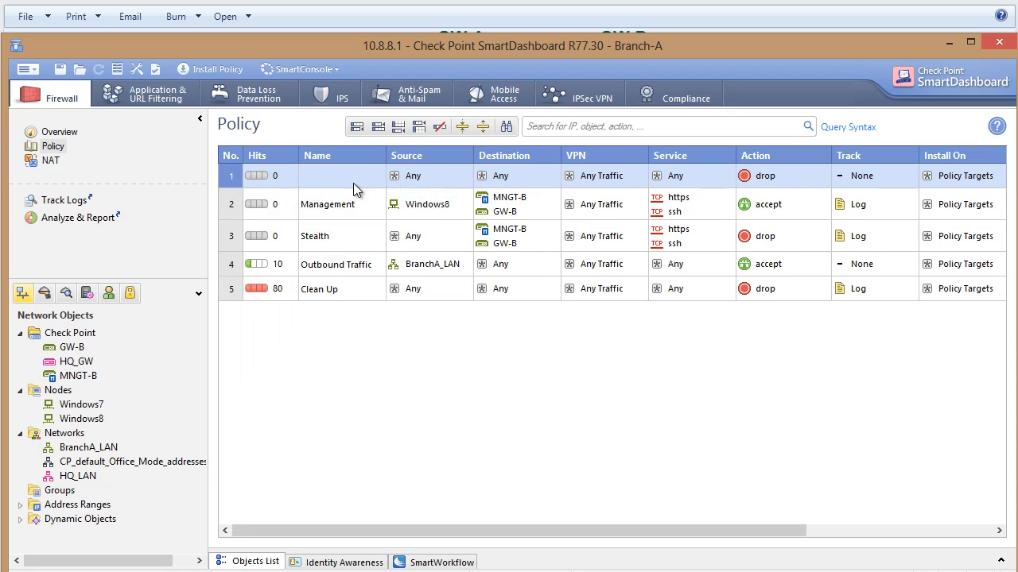
text(VPN)
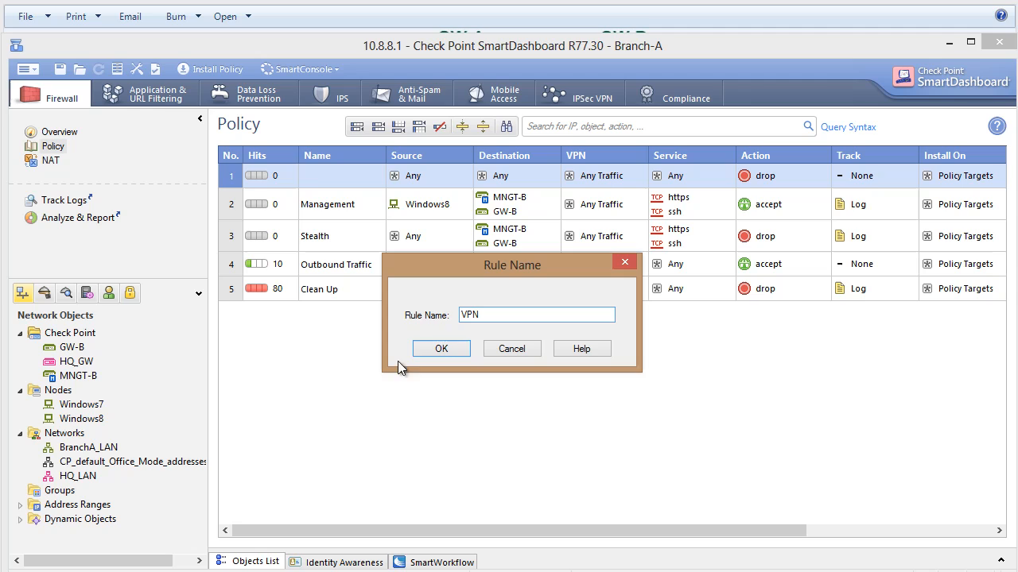
click(441, 350)
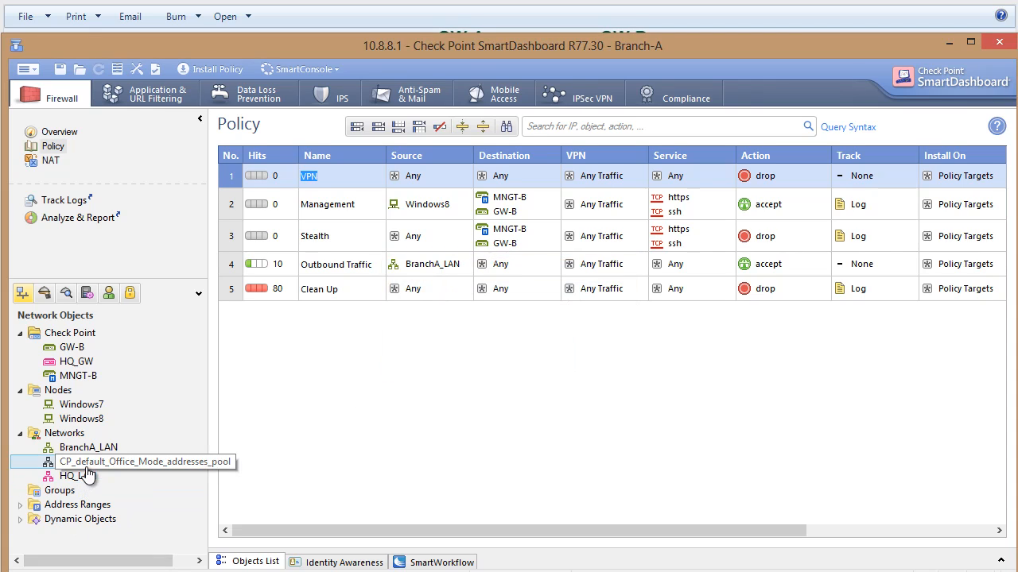
drag(86, 449, 426, 182)
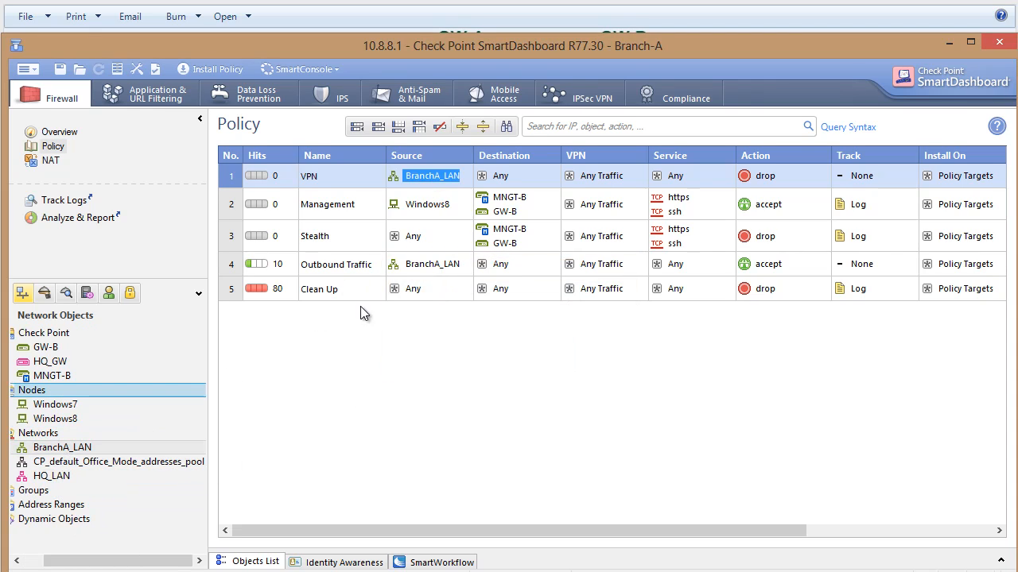
Set the VPN rule's destination to HQ_LAN and BranchA_LAN, and add HQ_LAN to its source.
drag(84, 477, 516, 183)
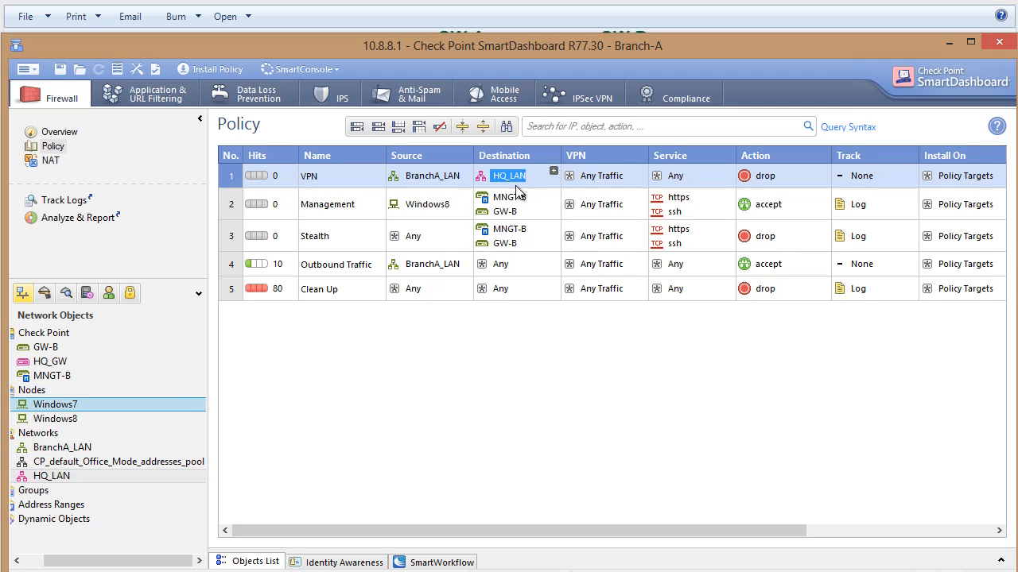
click(442, 181)
mouse_move(442, 181)
mouse_down()
mouse_move(515, 182)
mouse_move(437, 181)
mouse_up()
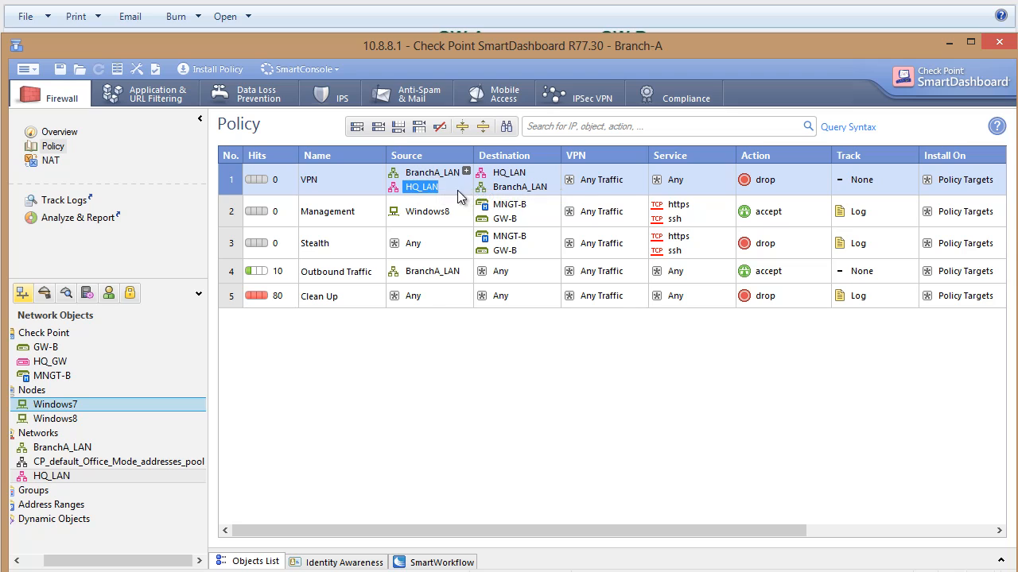
Set the VPN rule's action to accept and its tracking to Log.
right_click(752, 181)
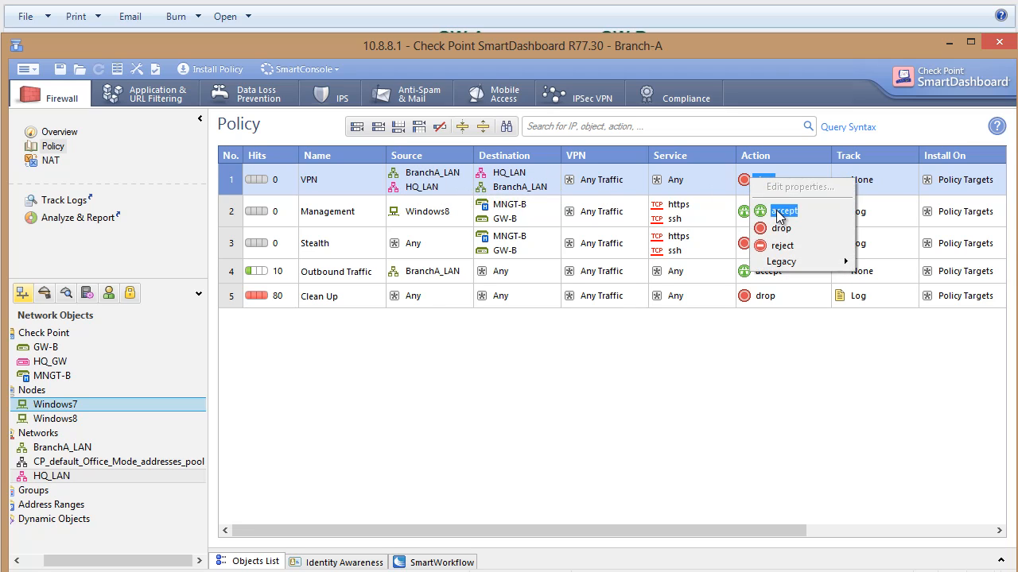
click(784, 211)
right_click(879, 182)
click(903, 210)
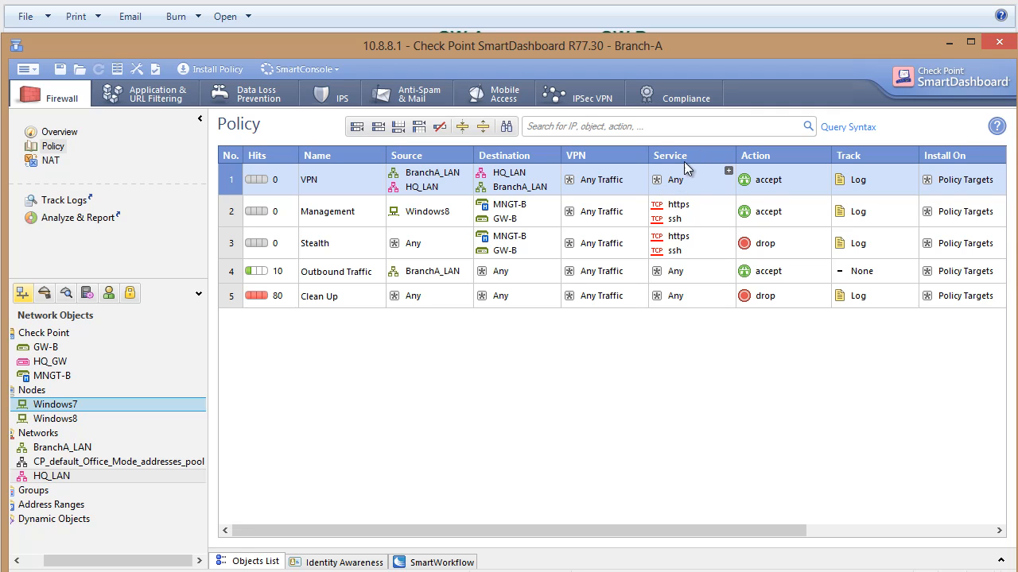
Restrict the VPN rule to connections encrypted in the specific VPN community Branch_to_HQ.
right_click(569, 181)
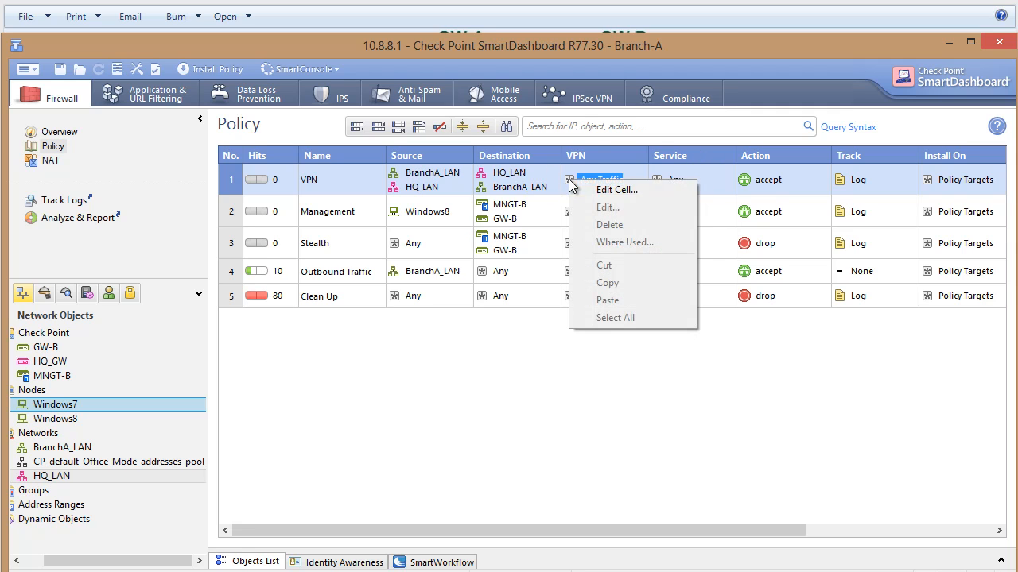
click(616, 190)
click(404, 279)
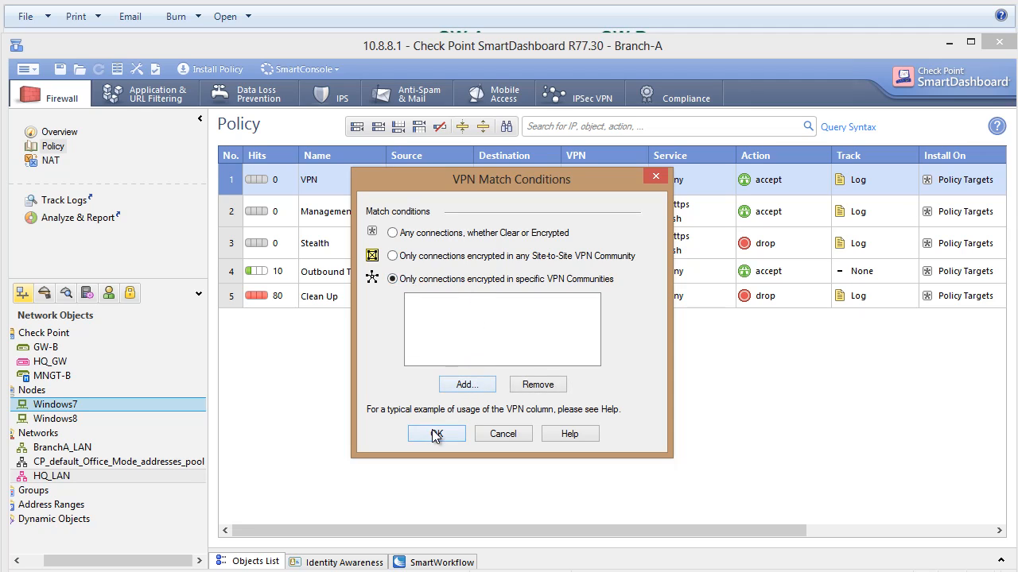
click(464, 387)
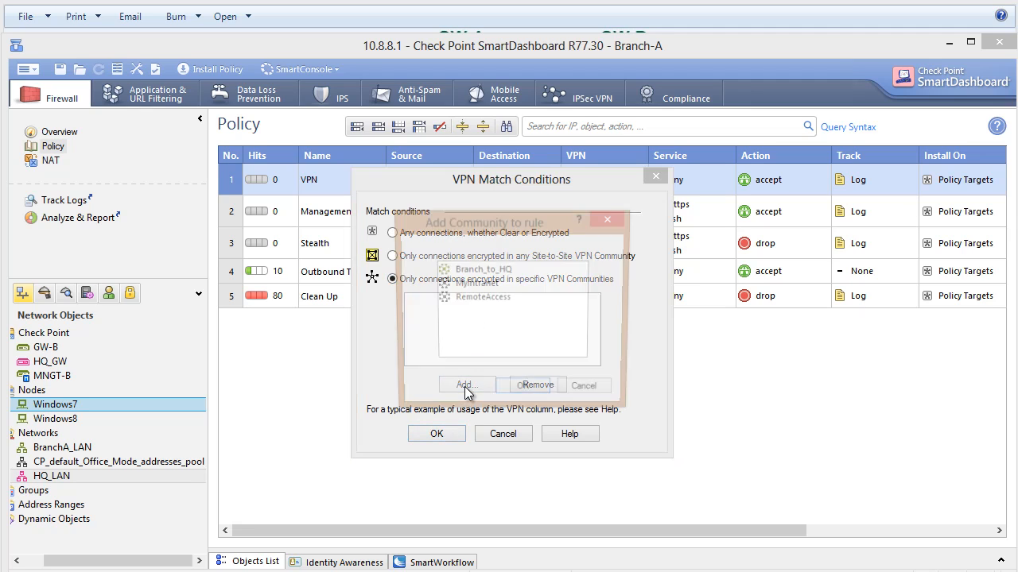
click(484, 270)
click(522, 391)
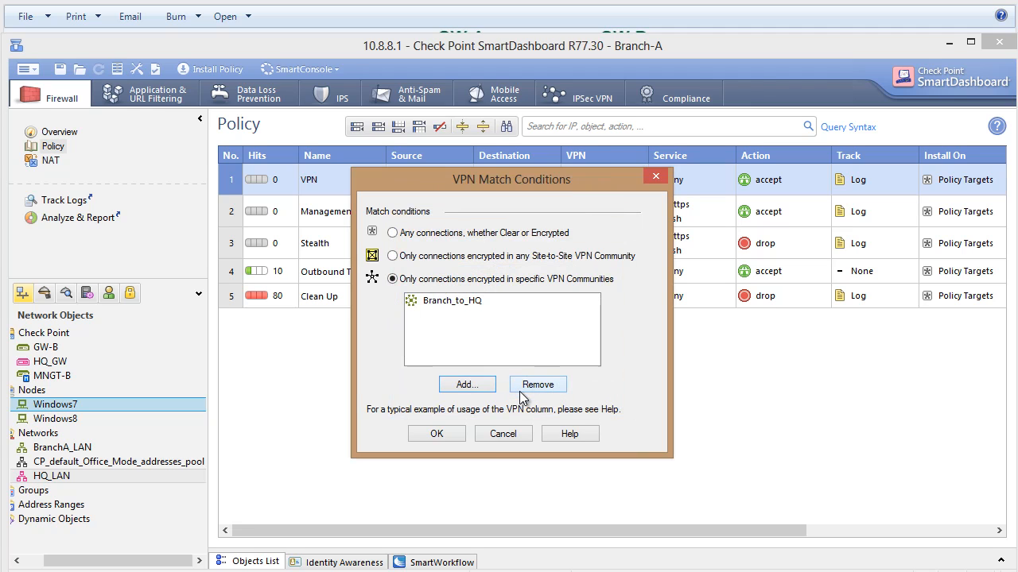
click(460, 432)
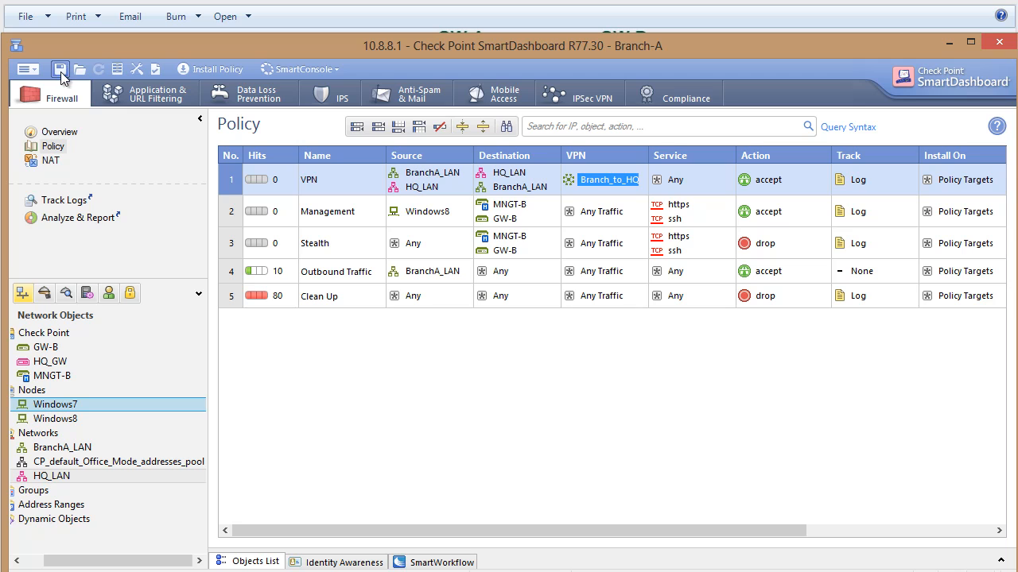
Install the Branch-A policy on GW-B with Network Security selected, and close the installation window once it finishes.
click(205, 68)
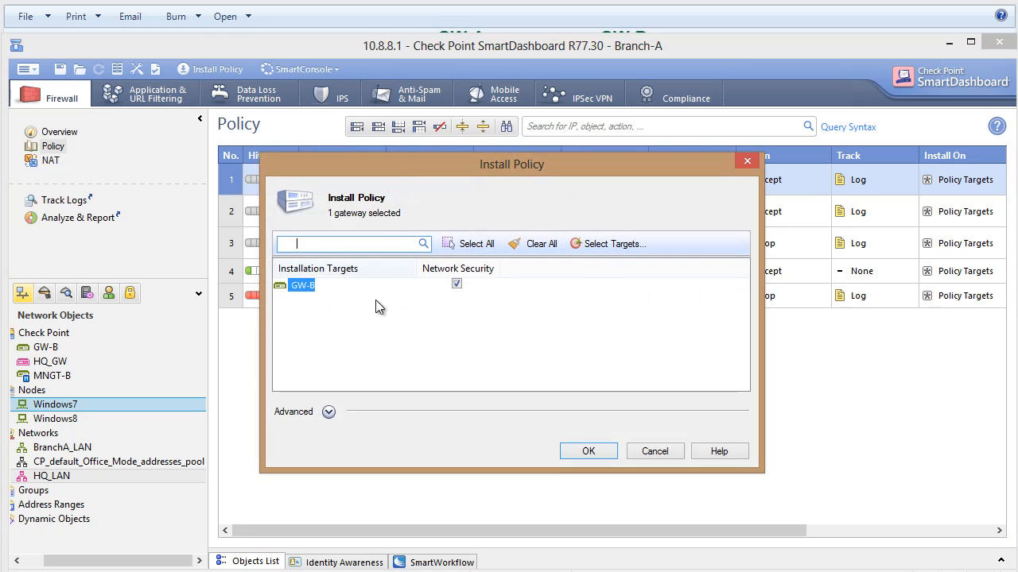
click(589, 451)
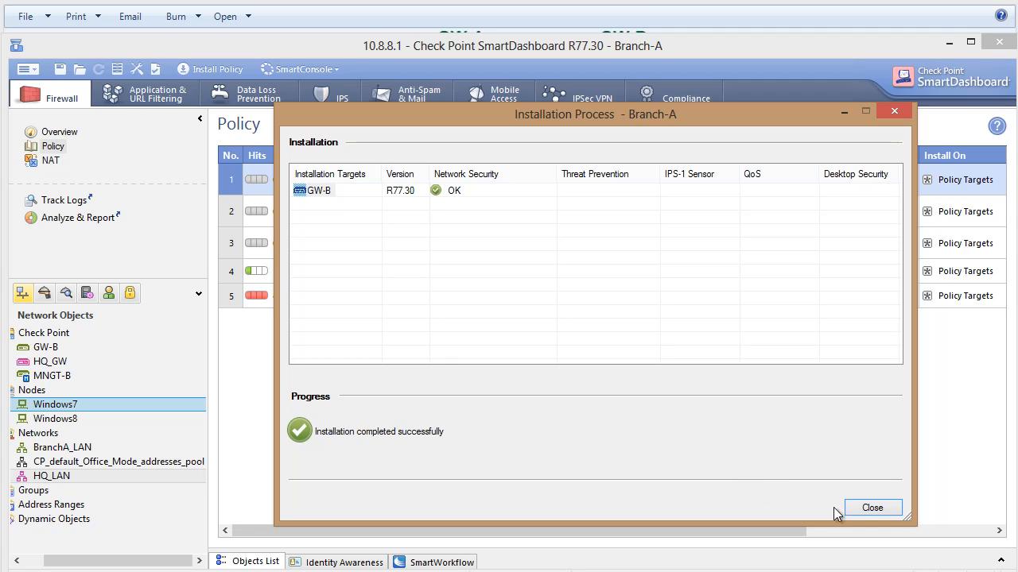
click(857, 510)
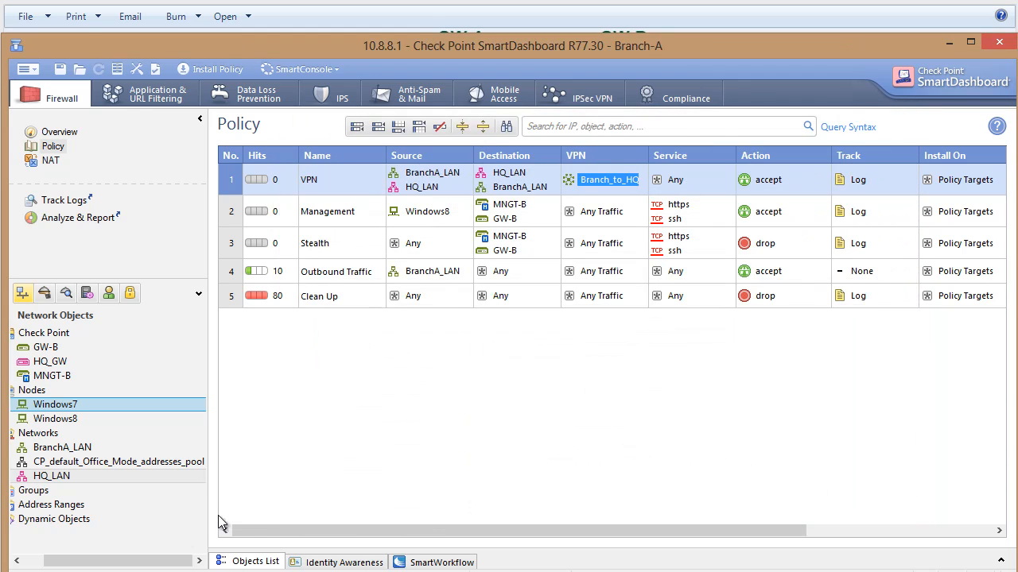
Switch to the Windows XP machine and ping 10.8.8.10 from its Command Prompt to test the tunnel.
drag(166, 559, 148, 559)
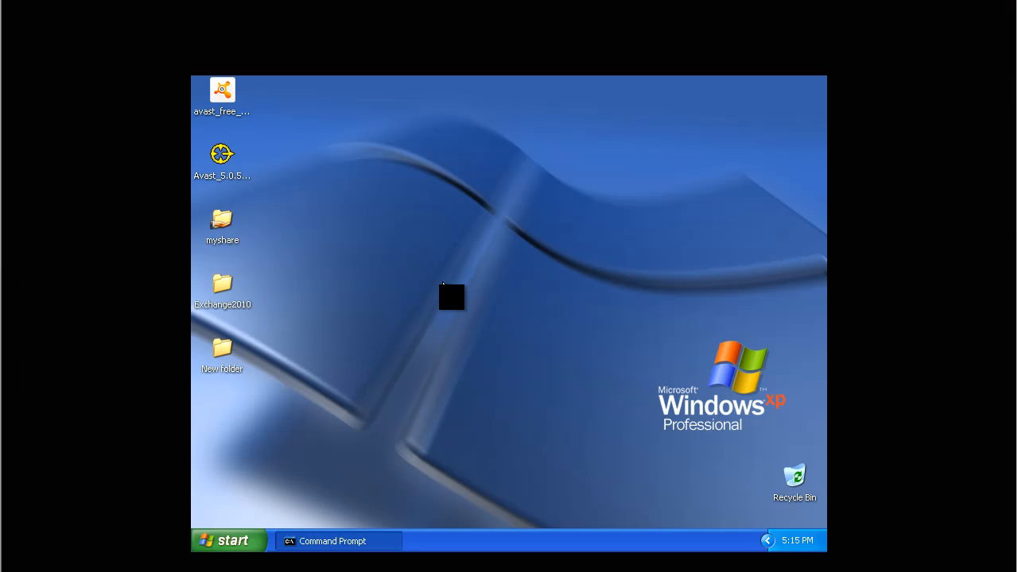
click(334, 541)
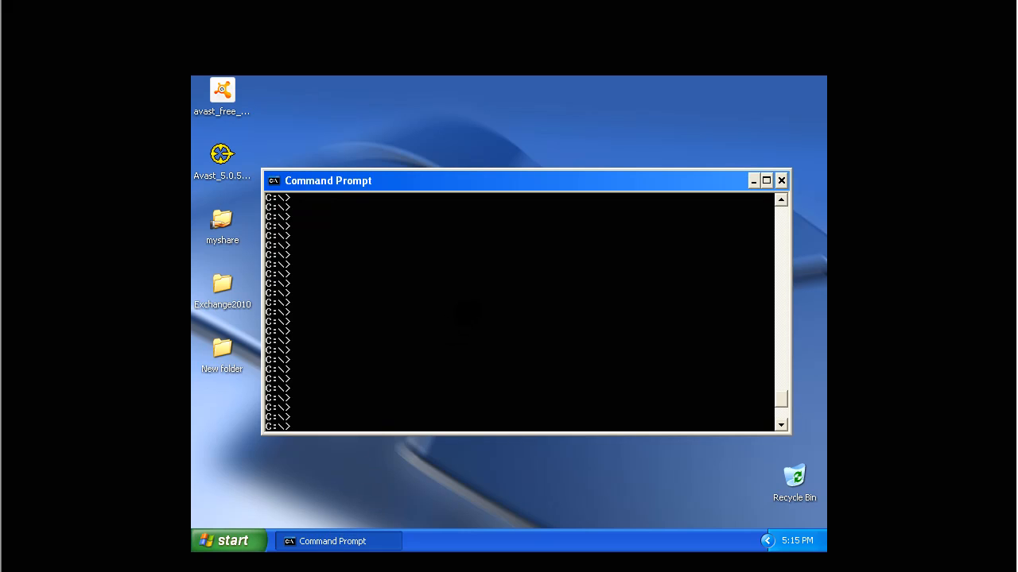
text(ping 10.8.8.10)
key(Return)
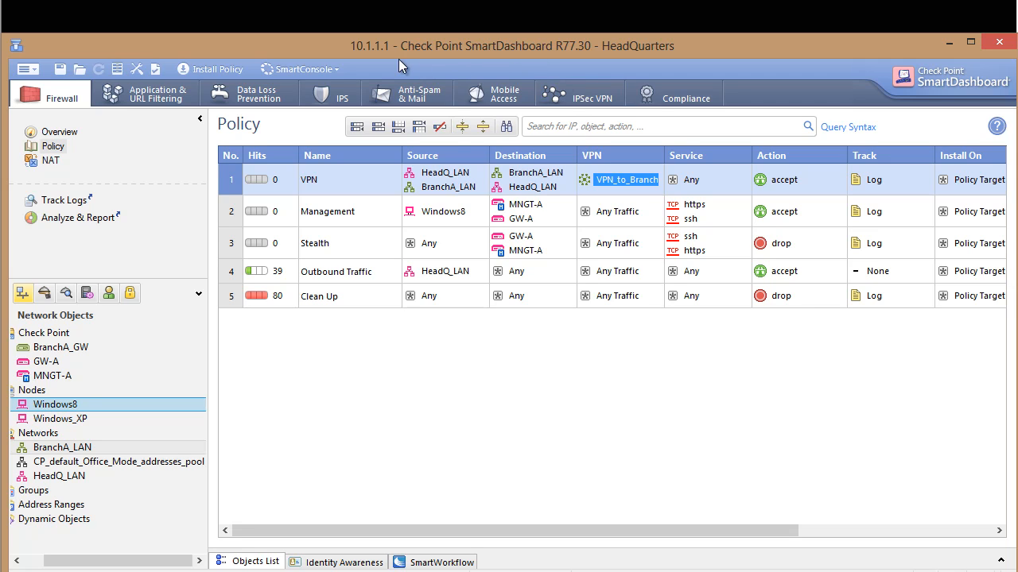
Open SmartView Tracker from the HeadQuarters SmartDashboard and go to the newest entries in All Records.
click(326, 70)
click(421, 159)
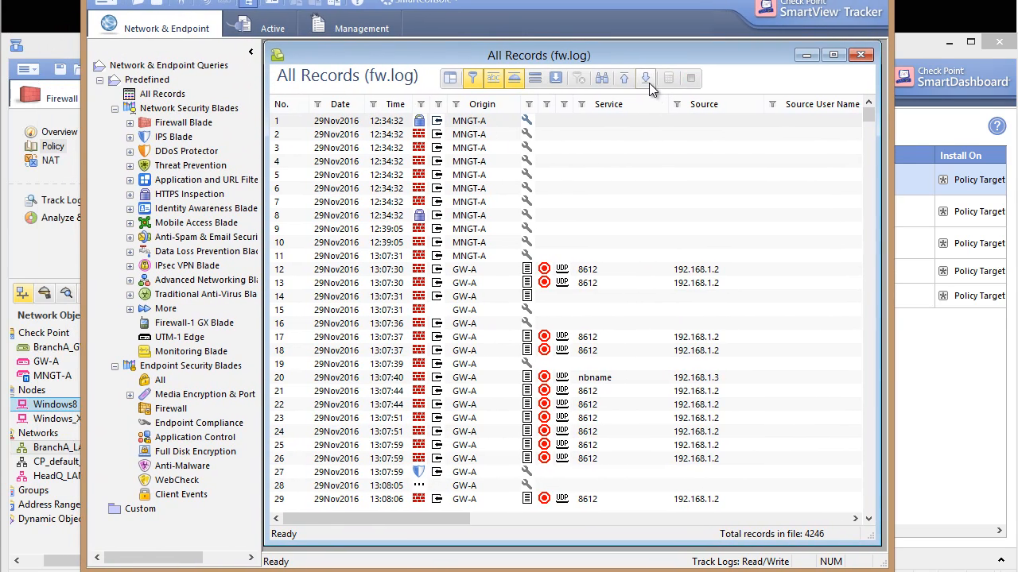
click(646, 77)
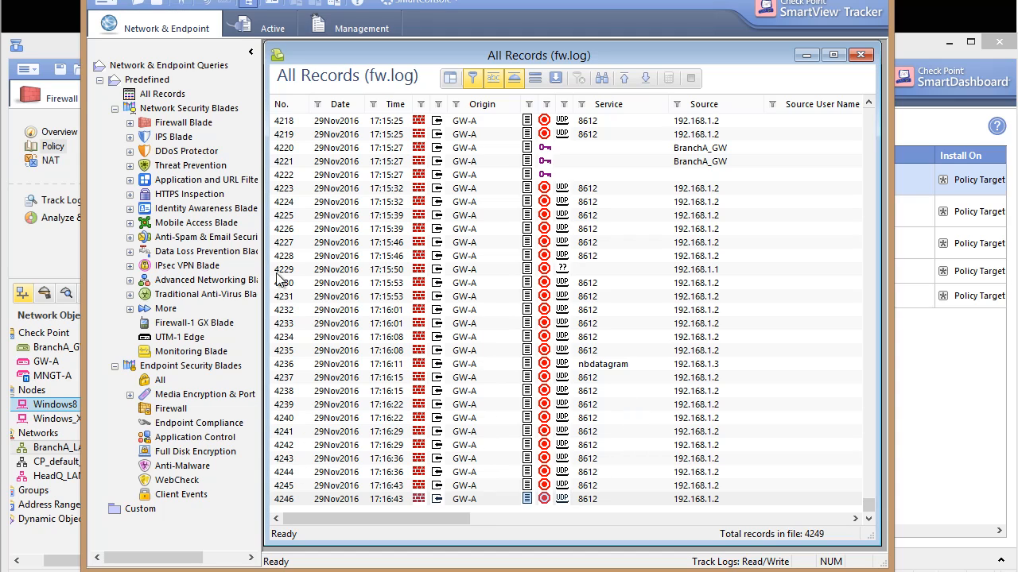
Show only the IPsec VPN Blade's VPN records and widen the log view to include the Destination column.
click(183, 265)
click(130, 265)
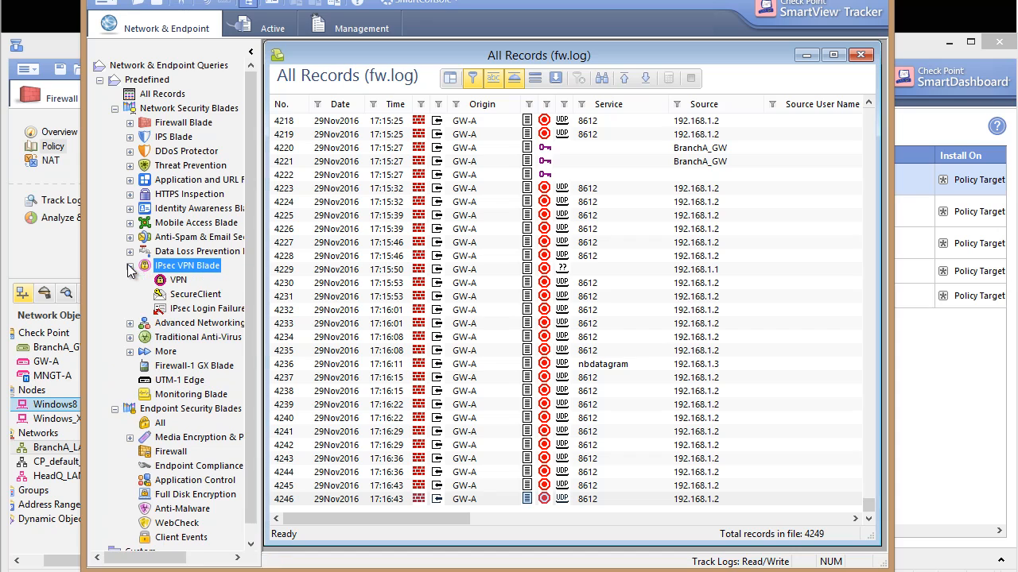
click(170, 280)
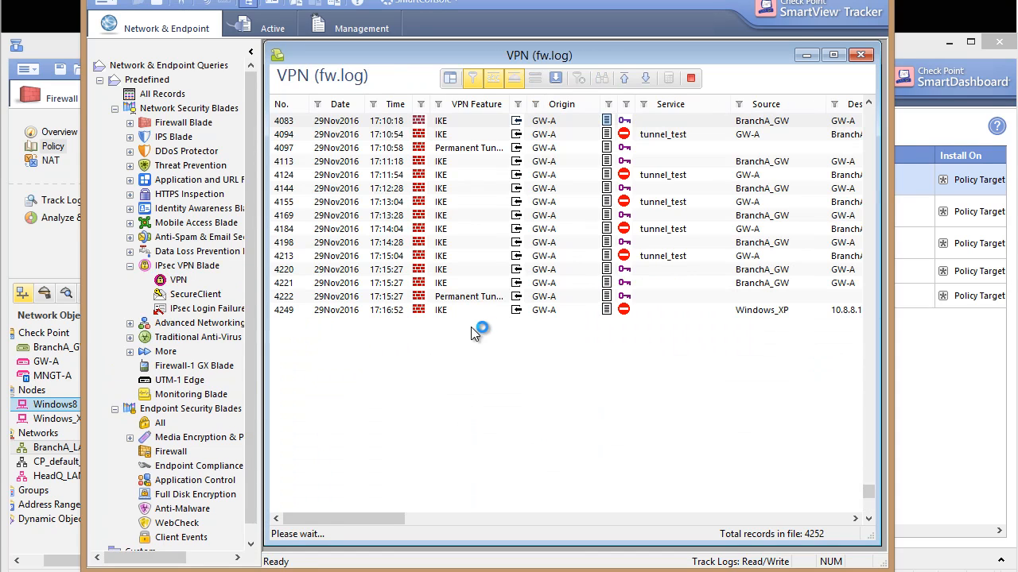
click(527, 311)
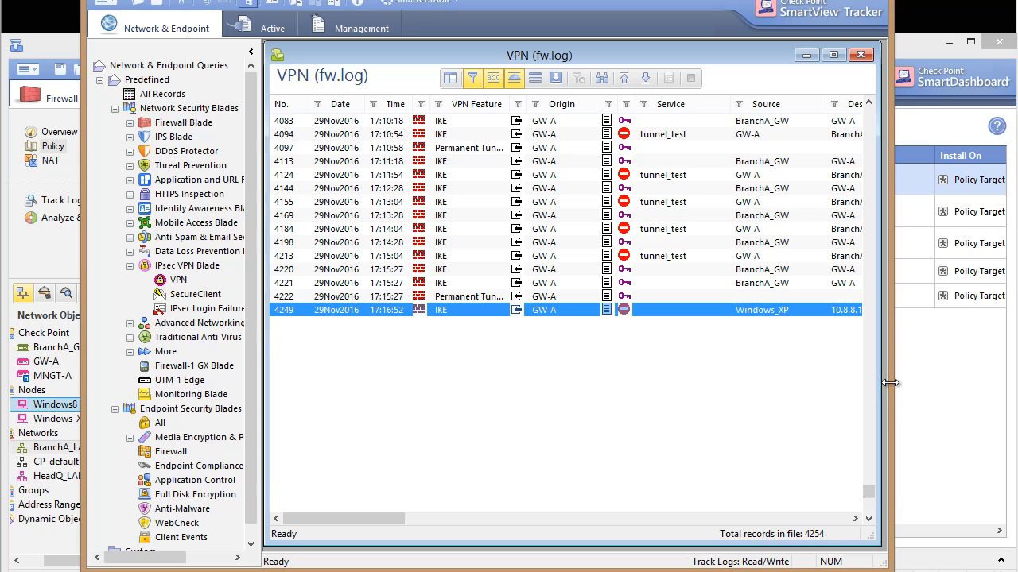
drag(889, 384, 938, 384)
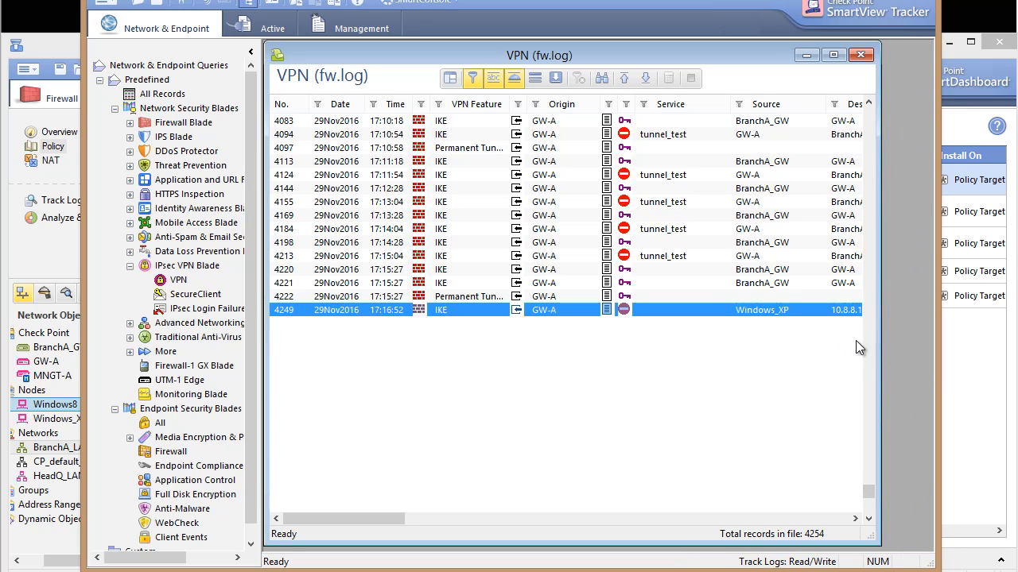
drag(882, 337, 930, 342)
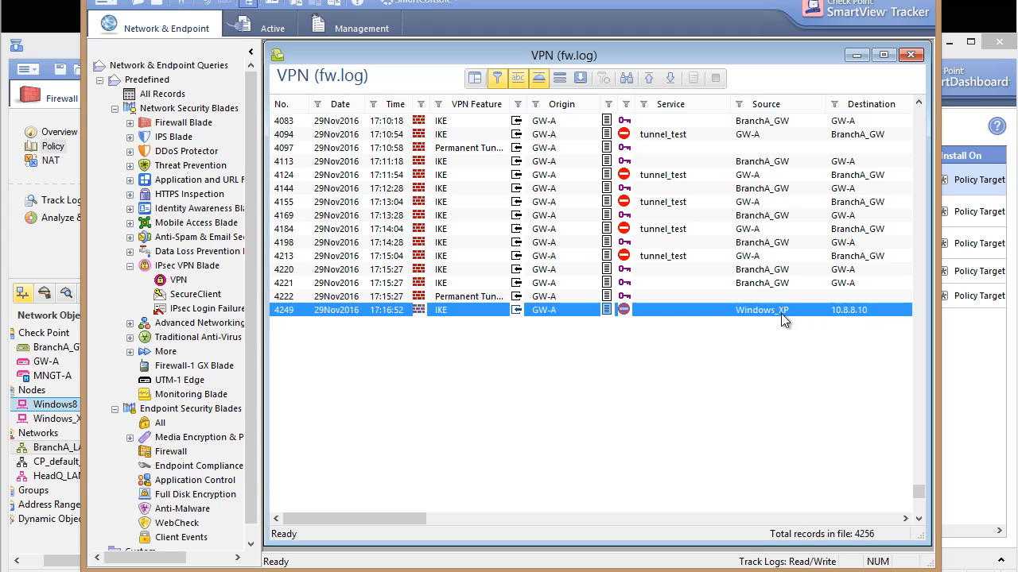
Examine the destination, protocol and failure information of the rejected Windows_XP to 10.8.8.10 record, and close its details.
double_click(624, 310)
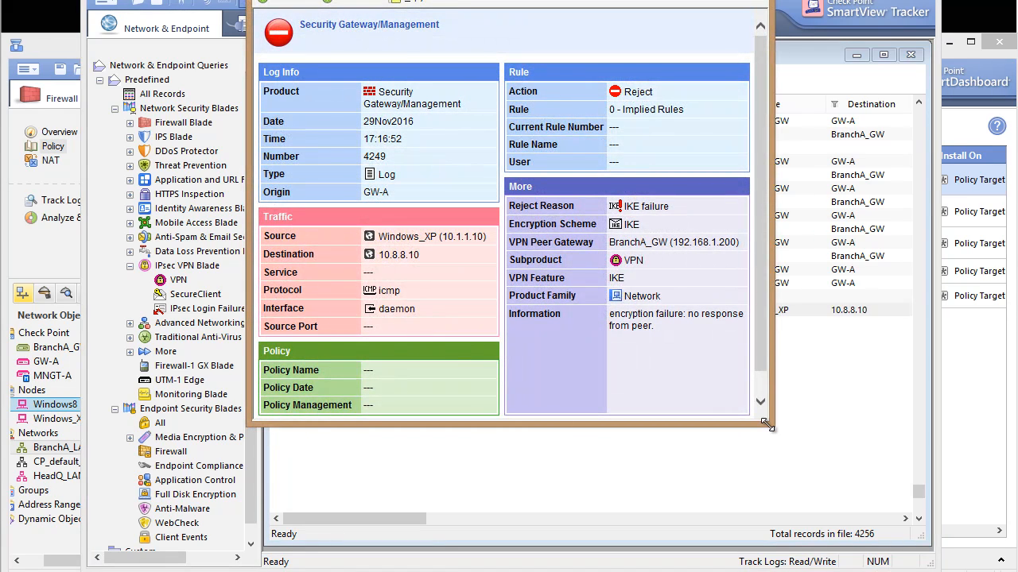
drag(768, 426, 911, 520)
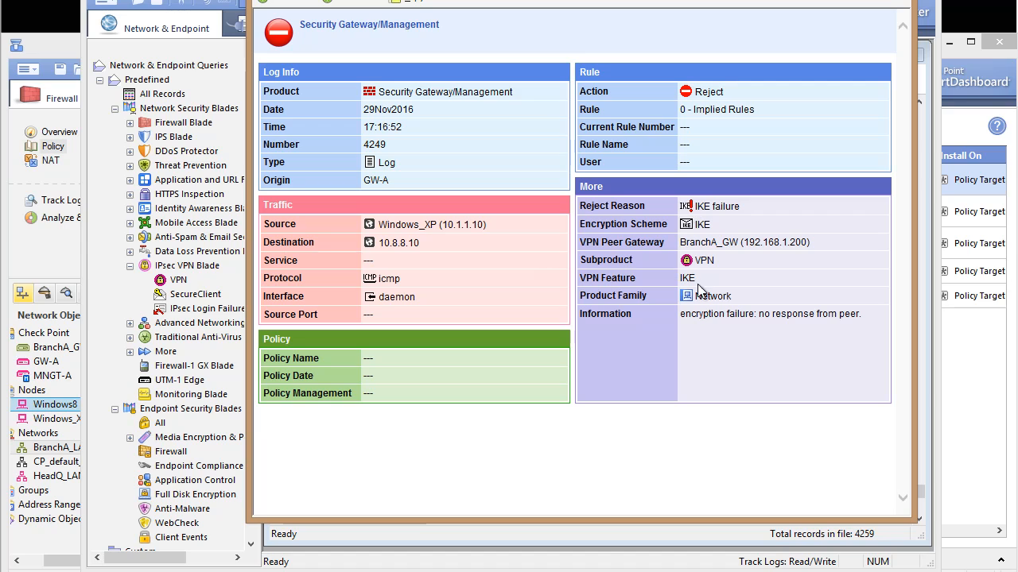
drag(759, 318, 850, 322)
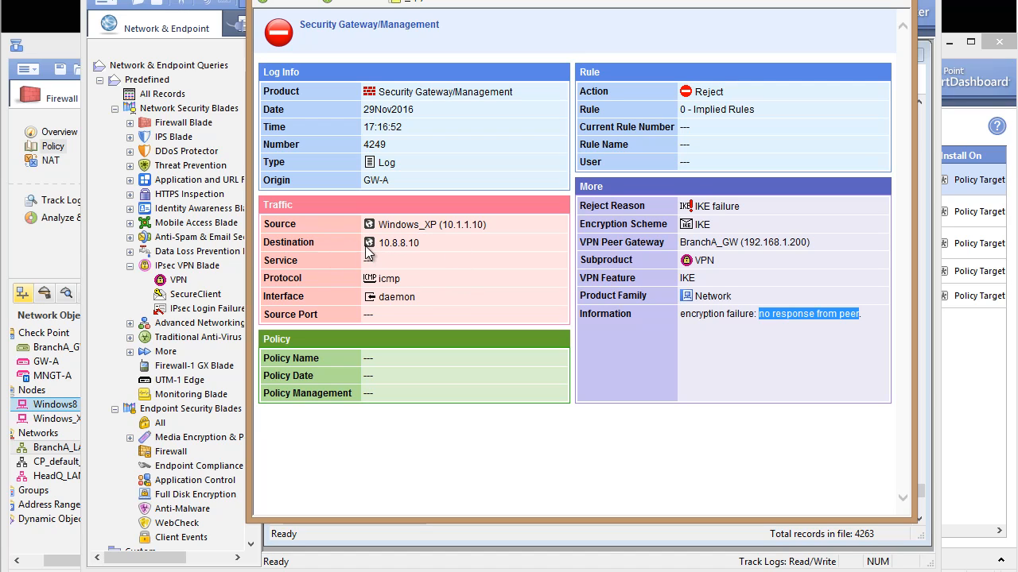
drag(373, 244, 421, 255)
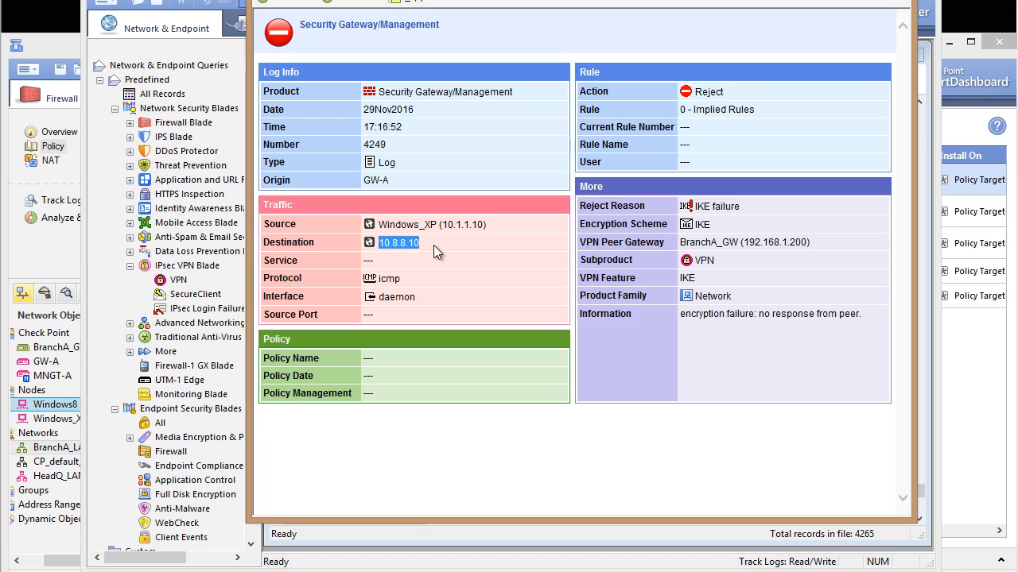
drag(404, 278, 359, 281)
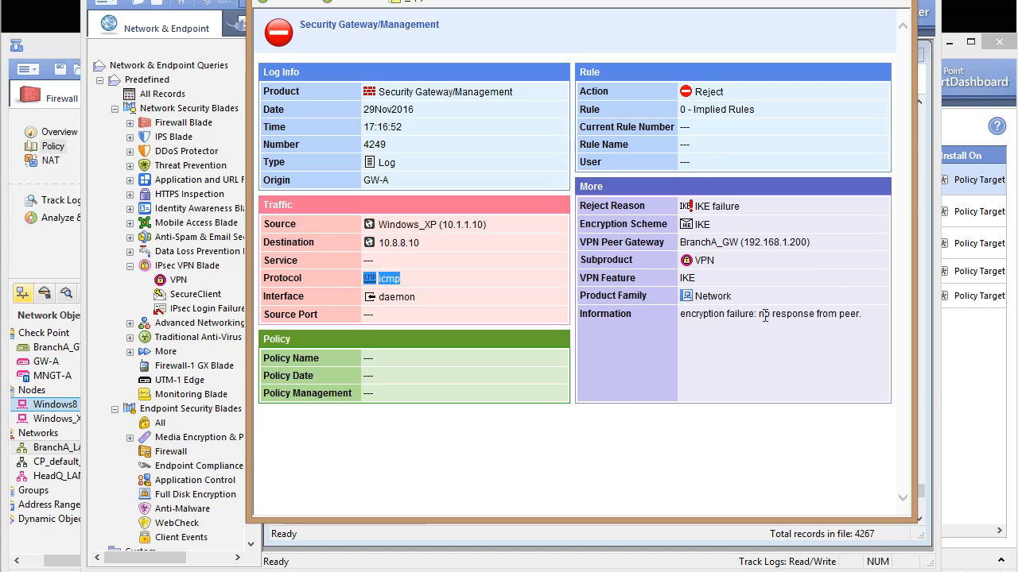
drag(757, 315, 881, 319)
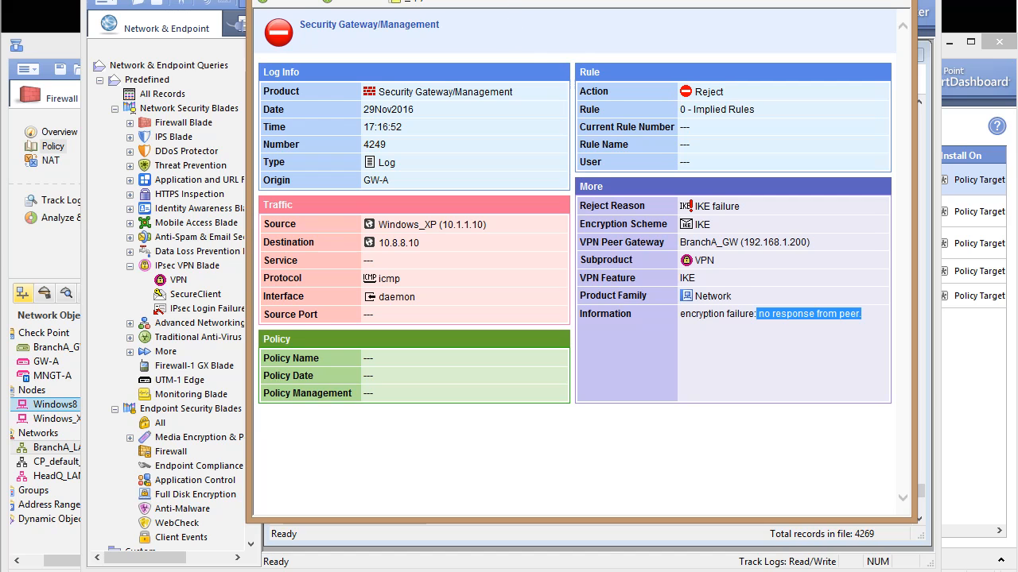
drag(517, 2, 516, 48)
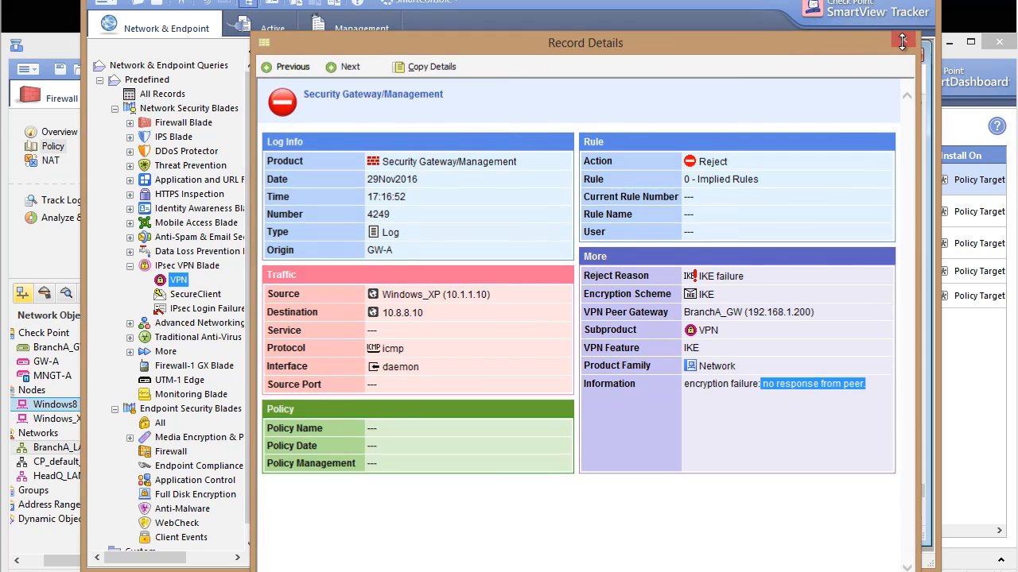
click(903, 41)
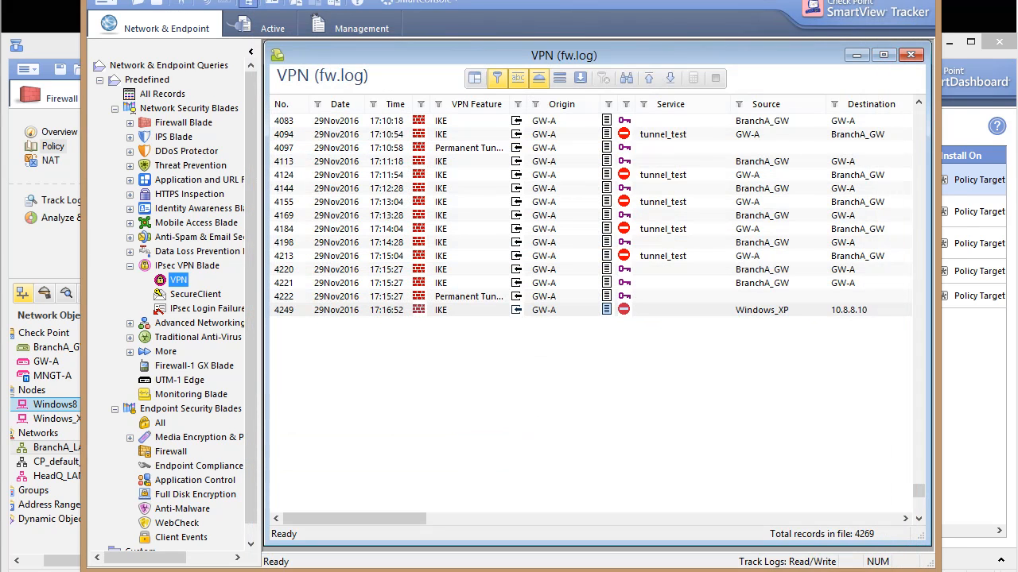
Open the details of BranchA_GW key install record 4221 and examine the peer host addresses in its IKE IDs.
drag(849, 3, 751, 28)
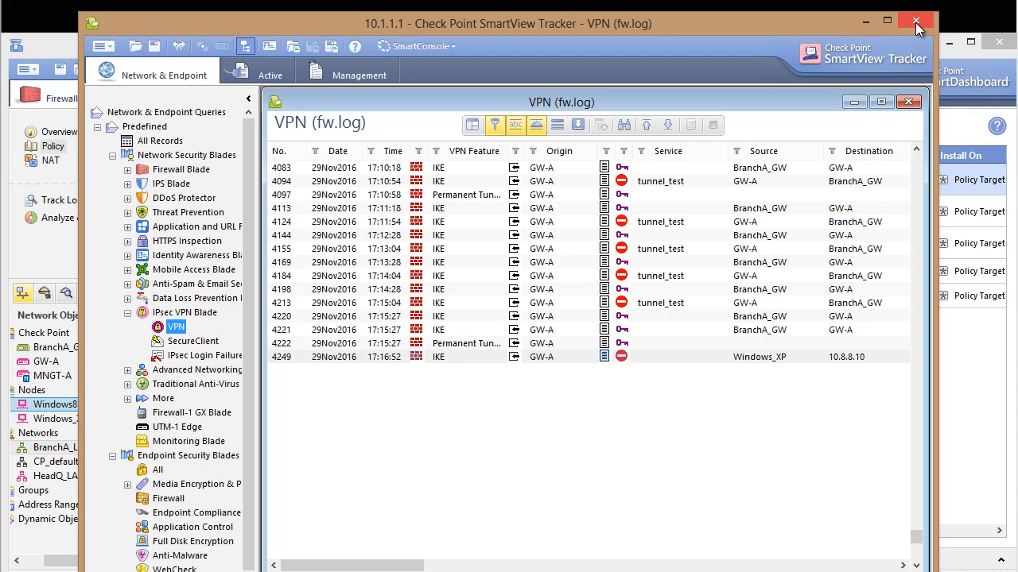
double_click(609, 333)
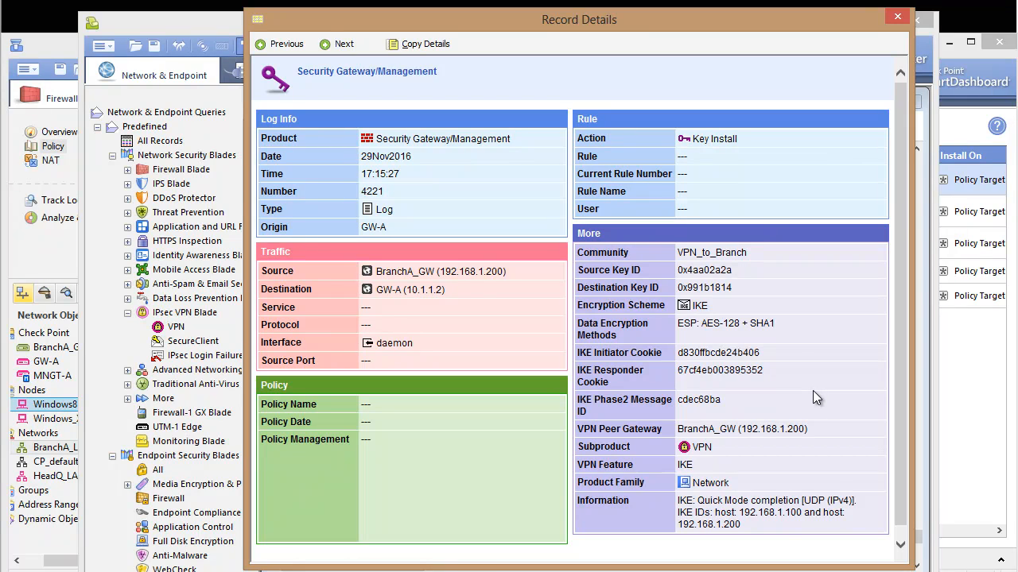
drag(768, 567, 768, 571)
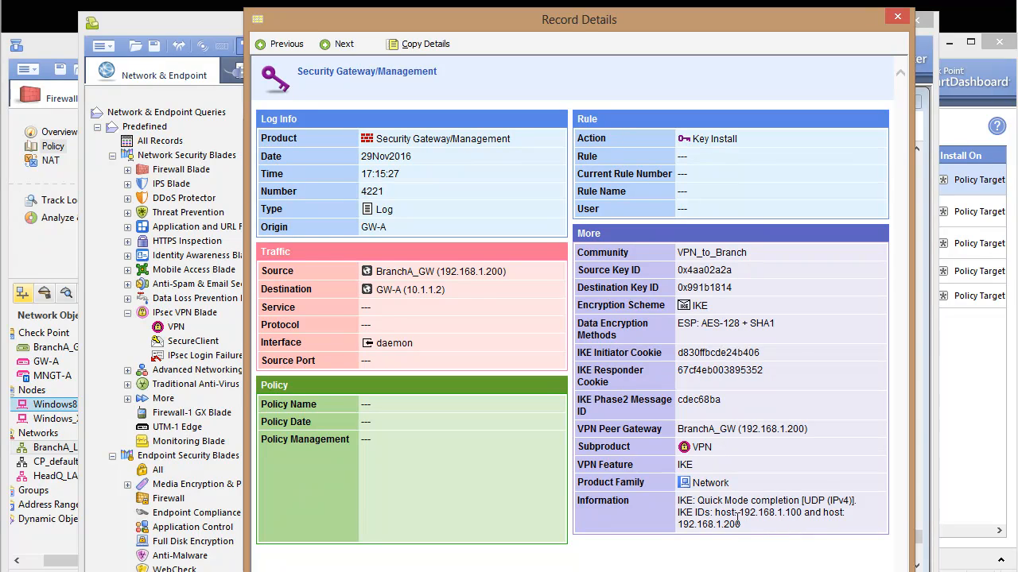
double_click(740, 517)
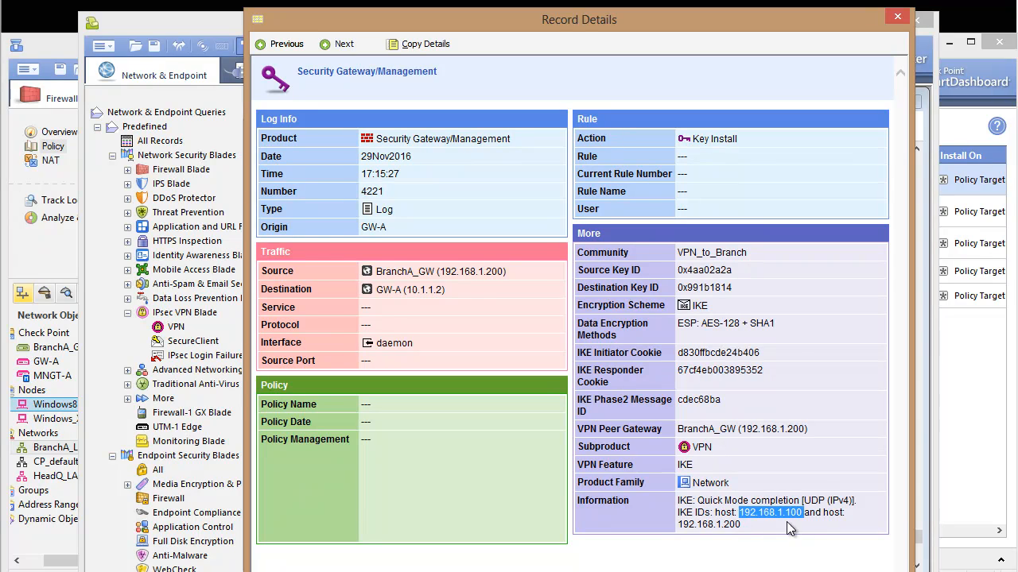
double_click(684, 525)
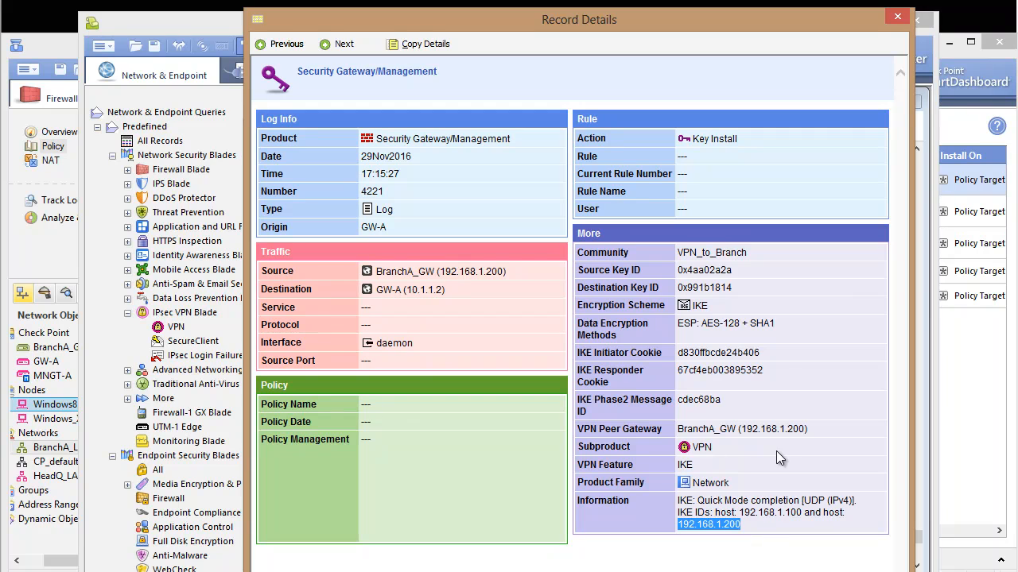
Close the record details and SmartView Tracker, and ping 10.8.8.10 again from the Windows XP command prompt.
click(897, 17)
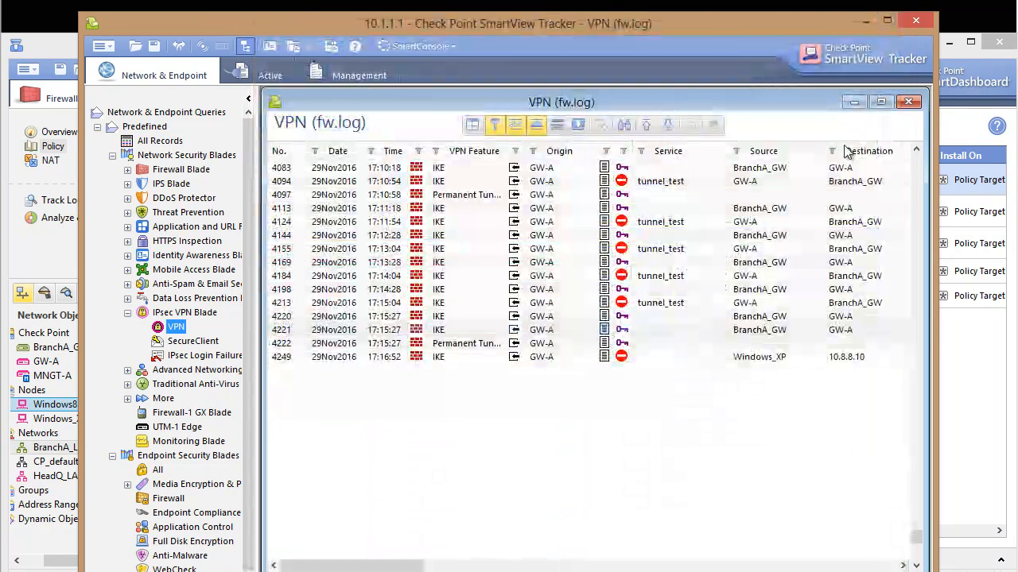
click(916, 20)
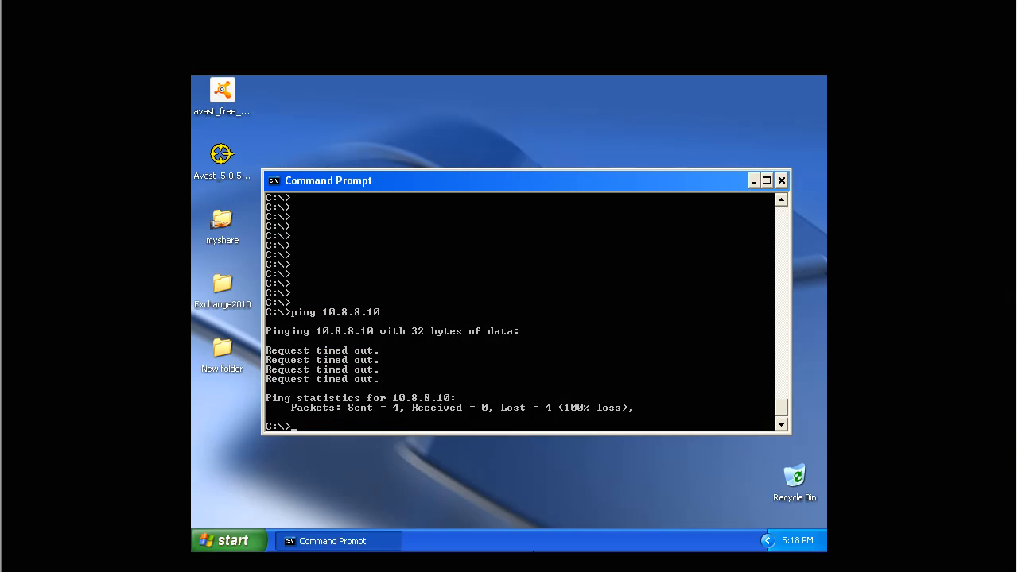
key(Return)
key(Return)
key(Return)
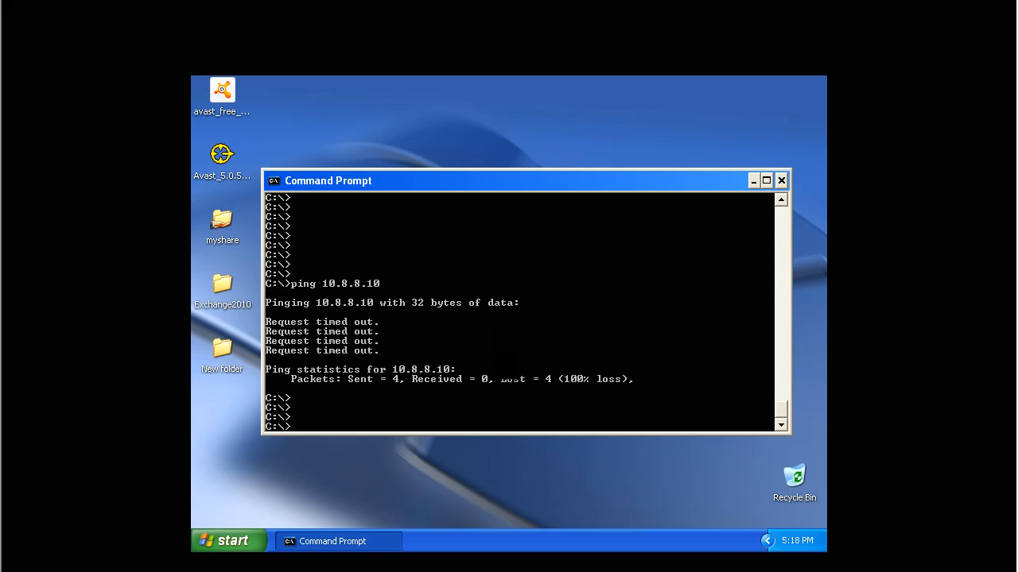
key(Up)
key(Return)
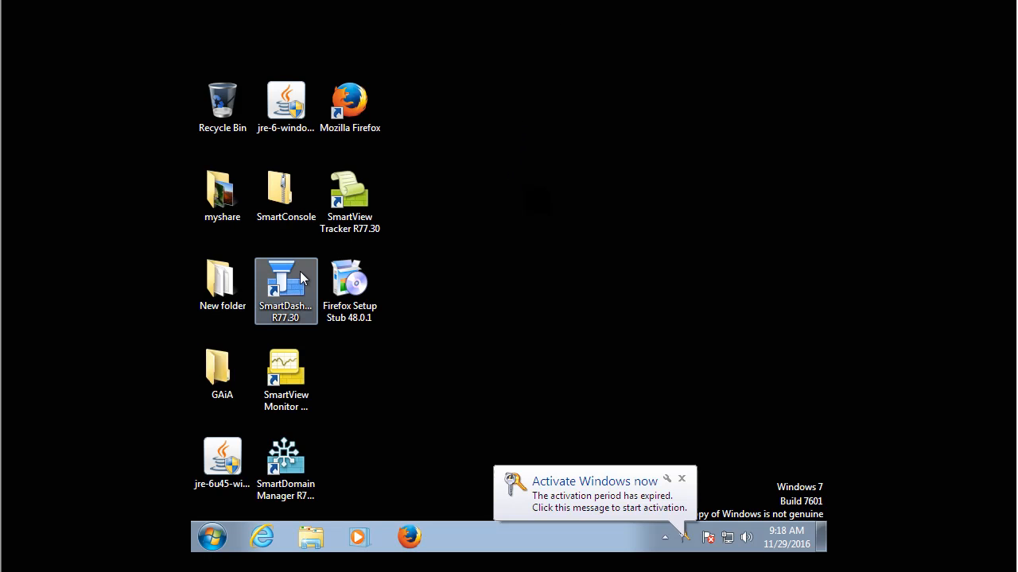
On the Windows 7 machine, set the desktop background to the first Architecture picture from Windows Desktop Backgrounds and close Control Panel.
click(682, 478)
click(209, 534)
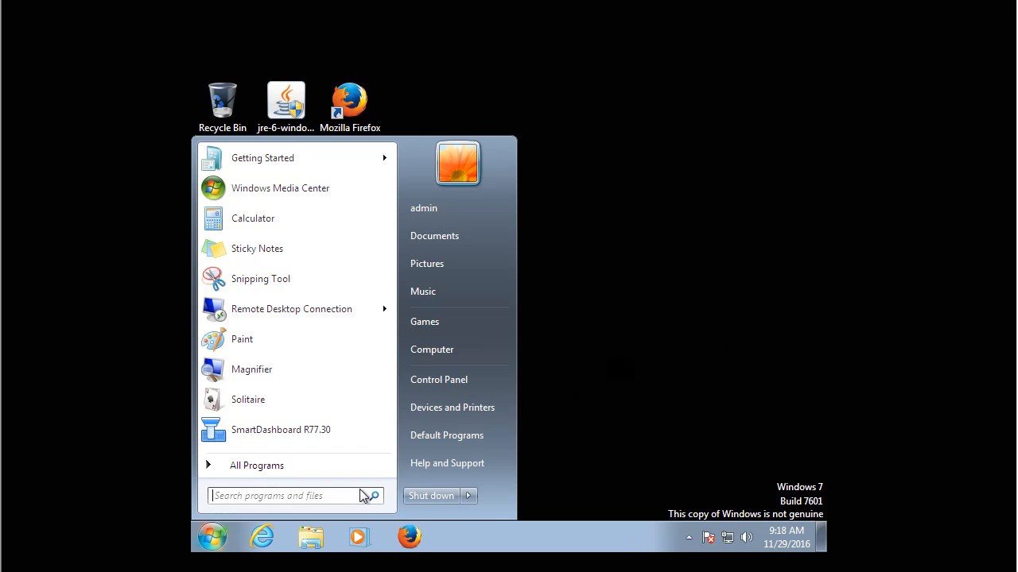
click(458, 380)
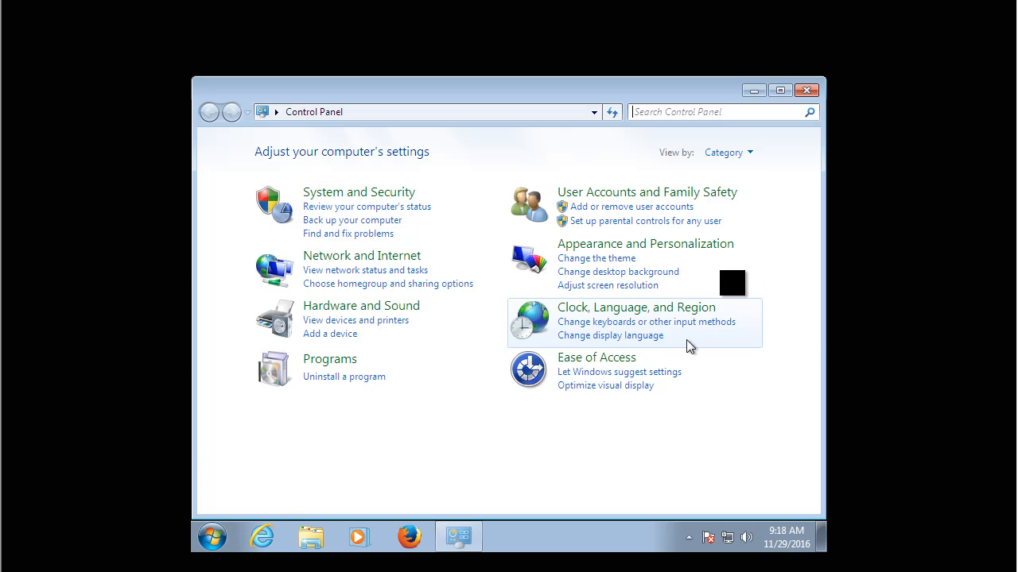
click(611, 273)
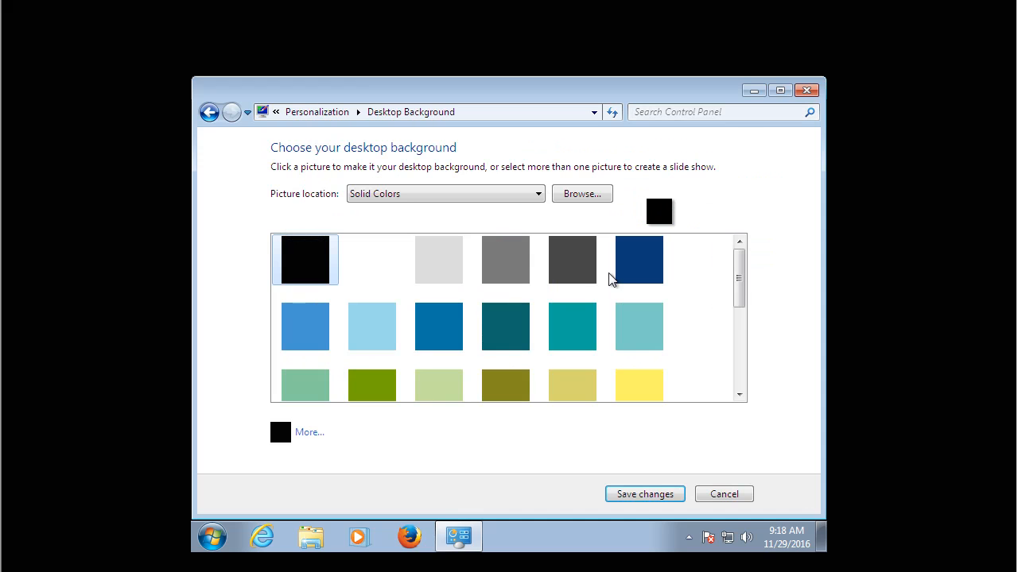
click(419, 193)
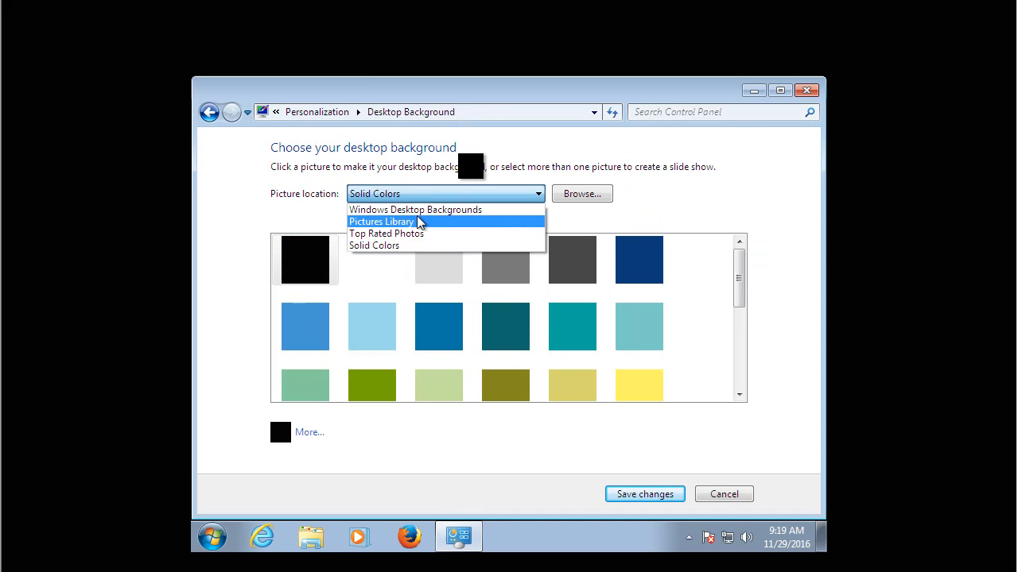
click(419, 210)
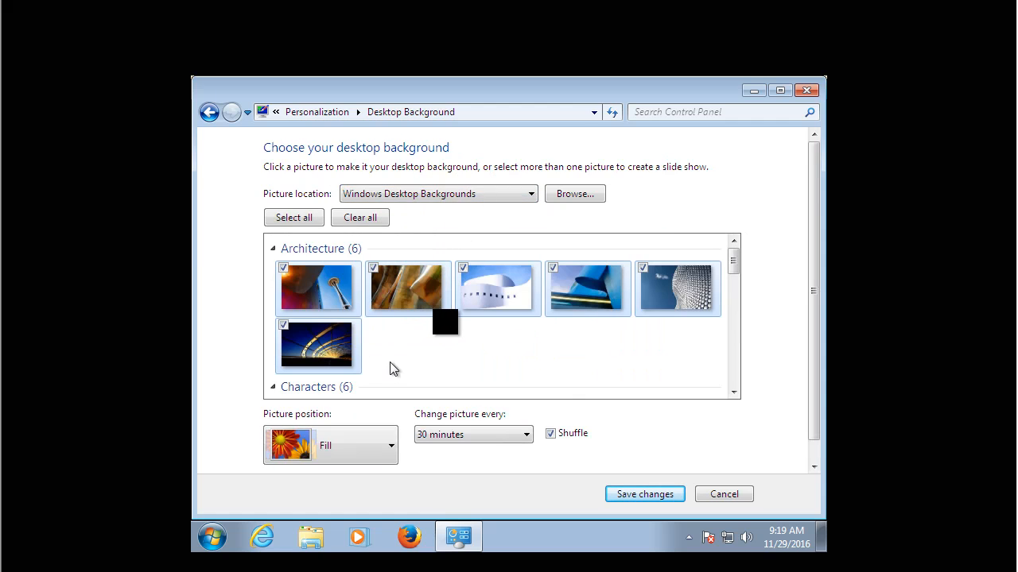
click(332, 291)
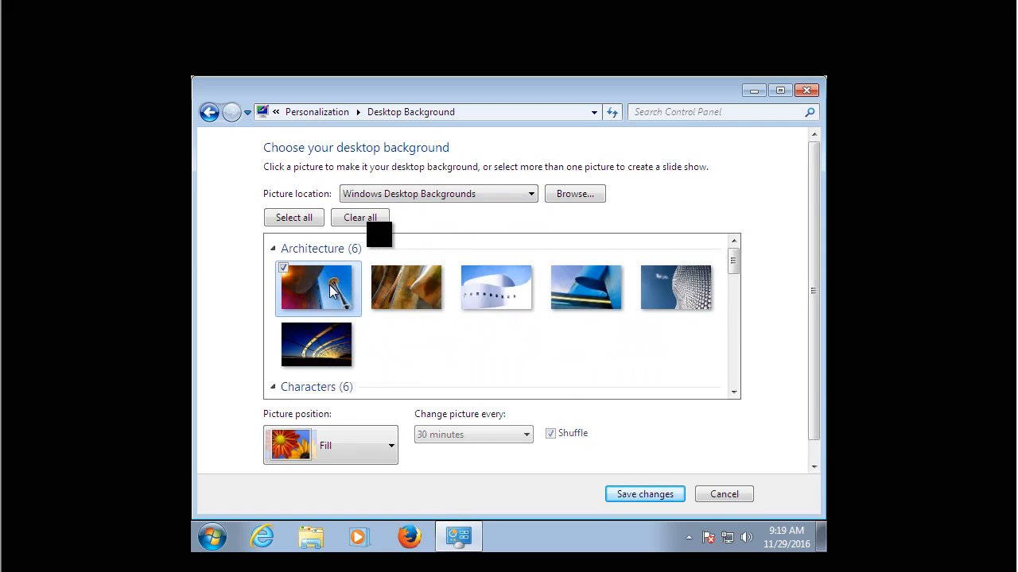
click(644, 493)
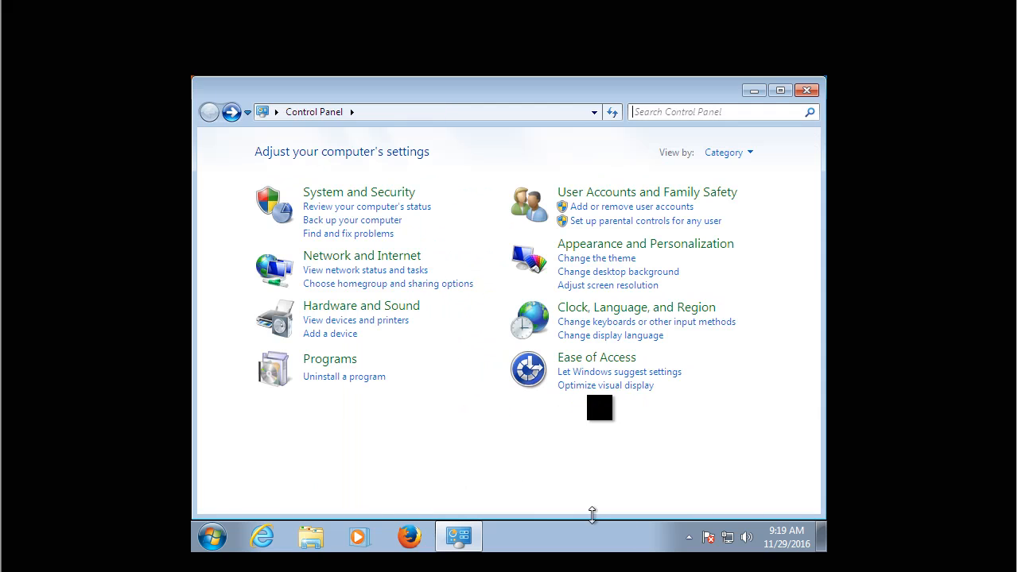
click(806, 90)
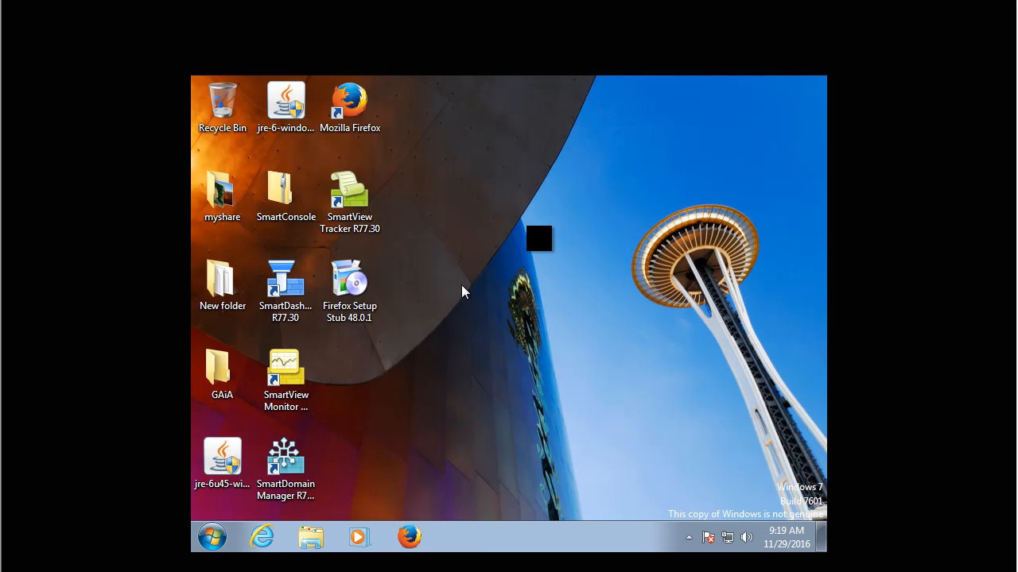
Open a command prompt on the Windows 7 machine and ping 10.1.1.10.
click(226, 540)
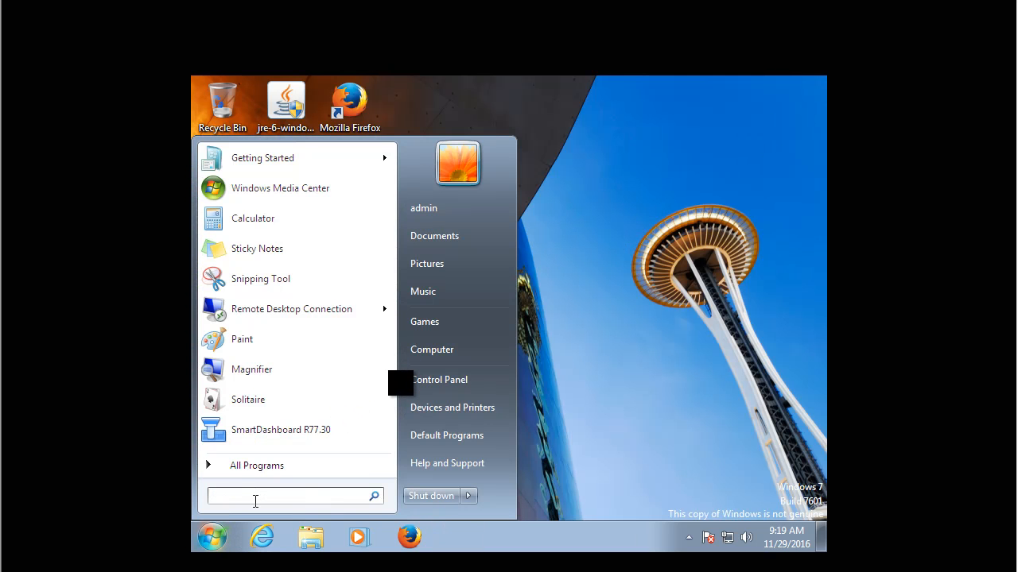
text(cmd)
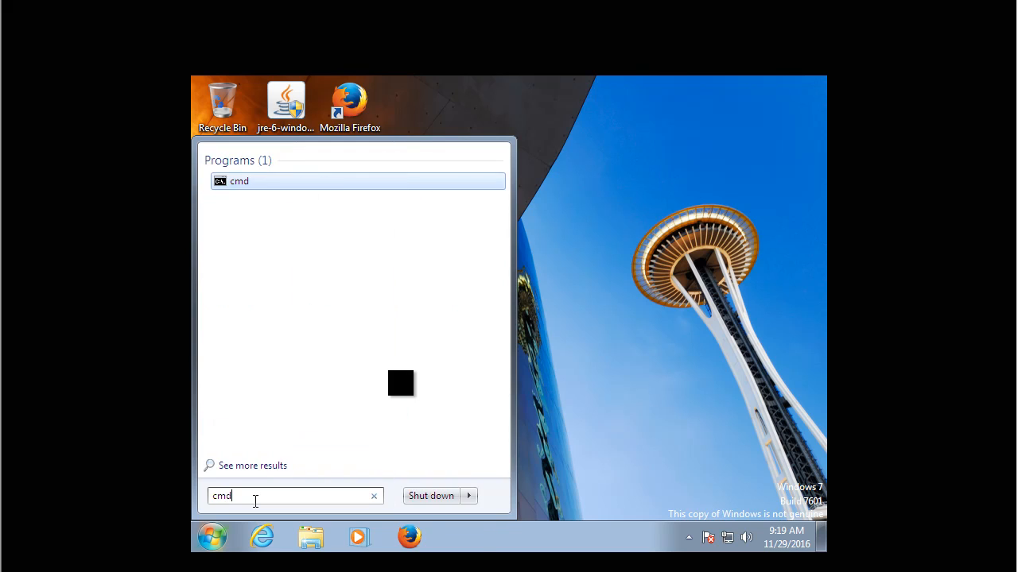
key(Return)
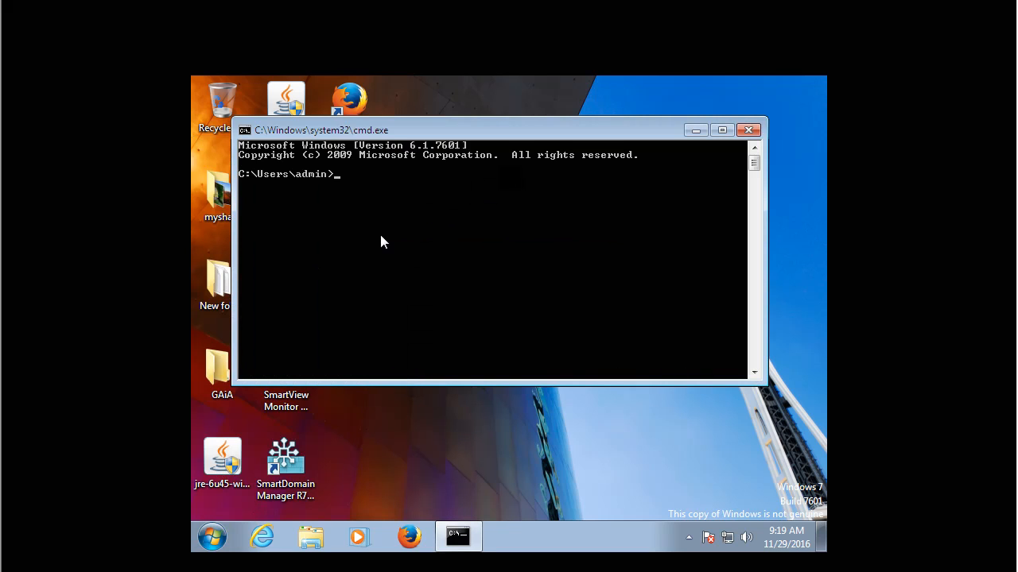
text(ping 10.1.1.10)
key(Return)
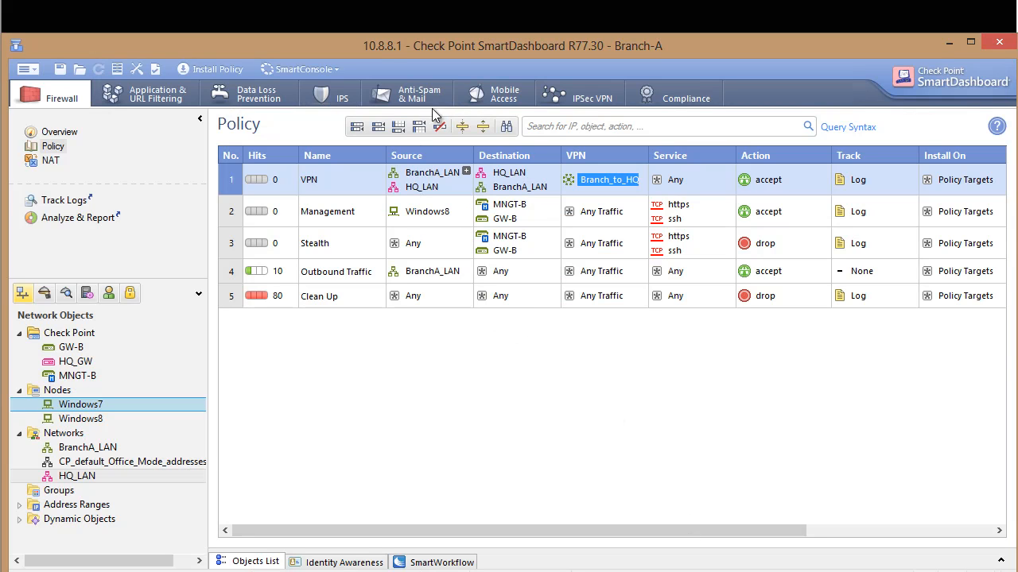
Open SmartView Tracker from the Branch-A SmartDashboard and show only the IPsec VPN Blade's VPN records.
click(326, 71)
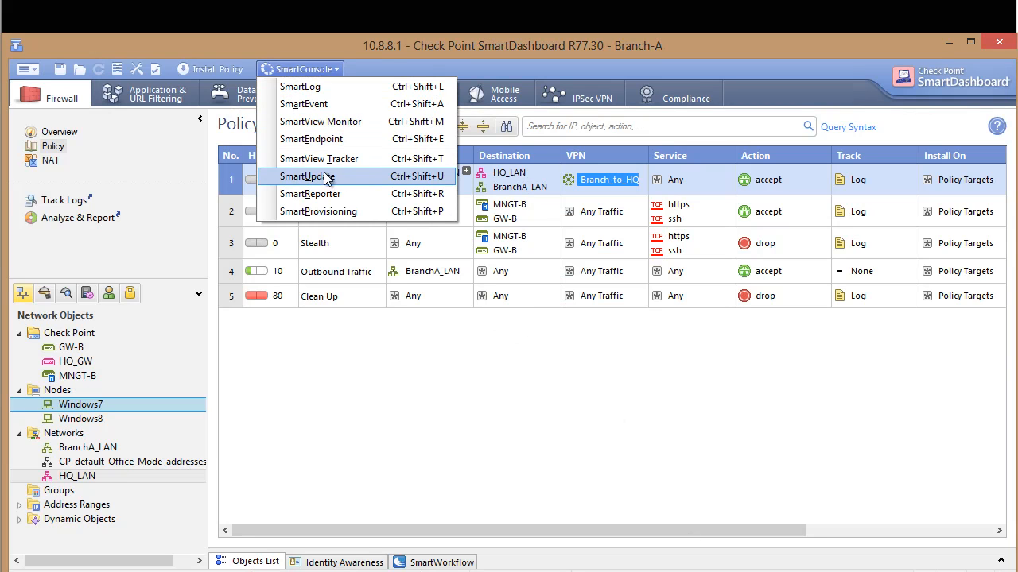
click(326, 159)
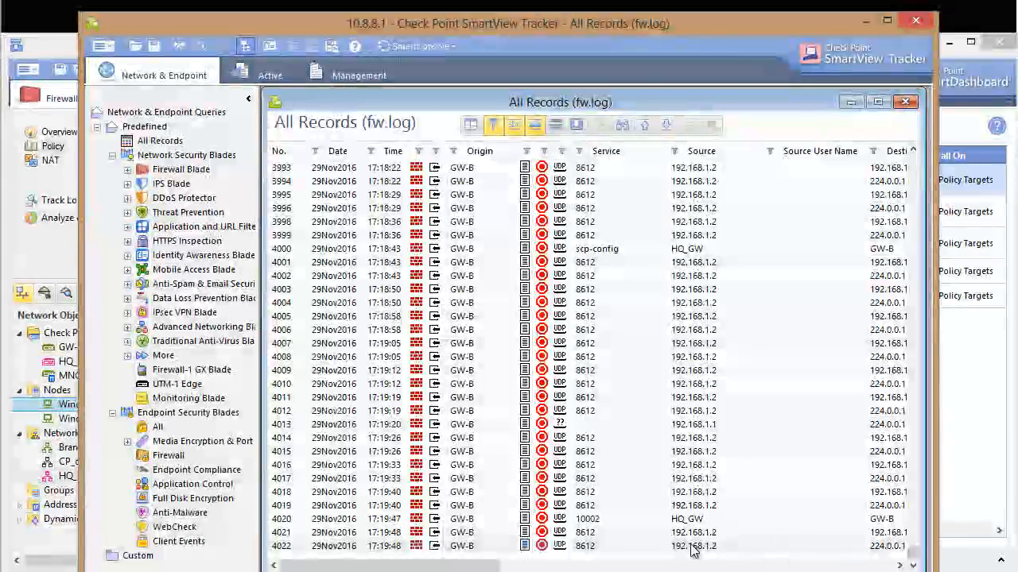
click(680, 547)
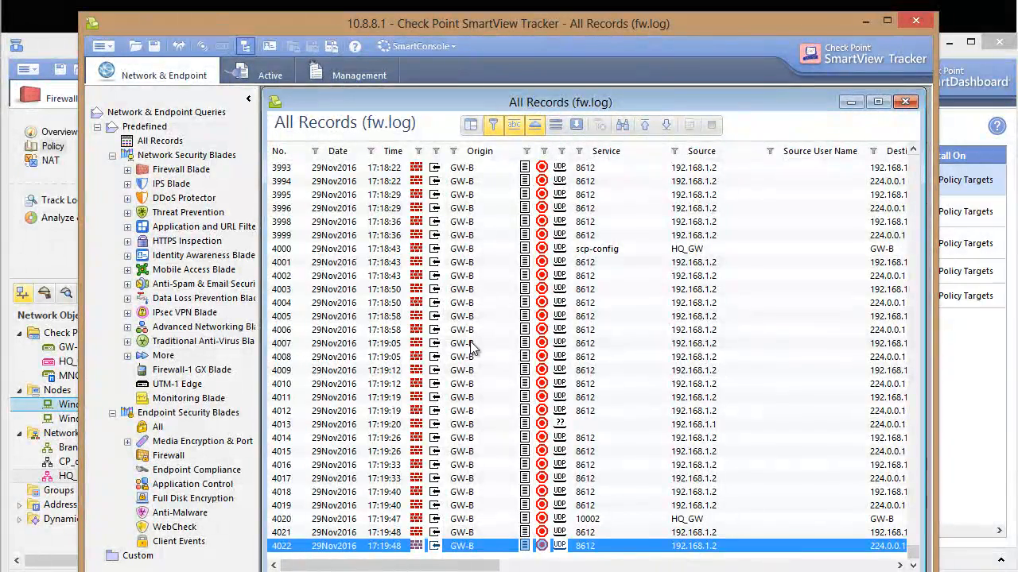
click(127, 313)
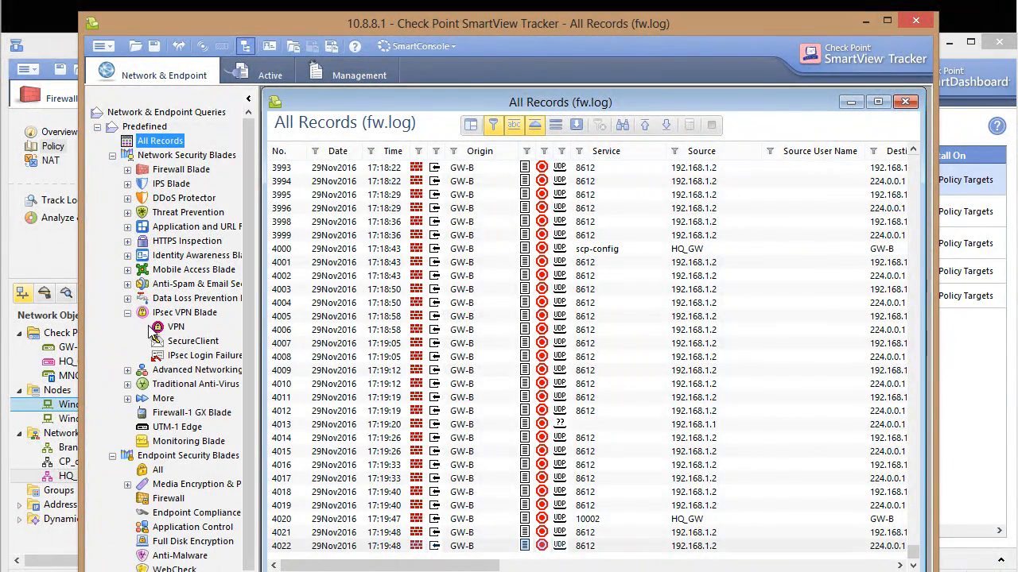
click(163, 327)
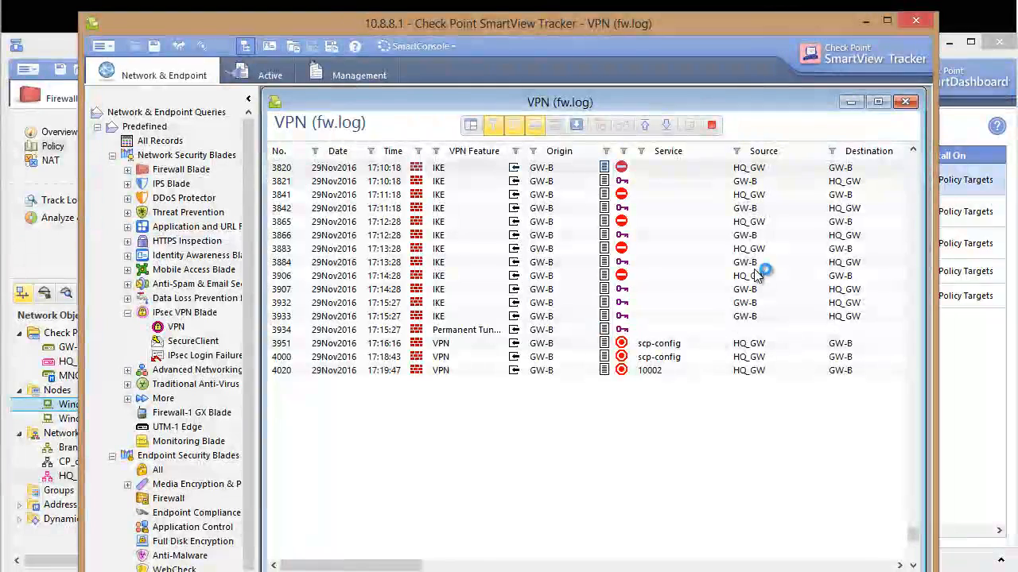
Examine the details of GW-B key install record 3933, and close the record and SmartView Tracker.
click(609, 317)
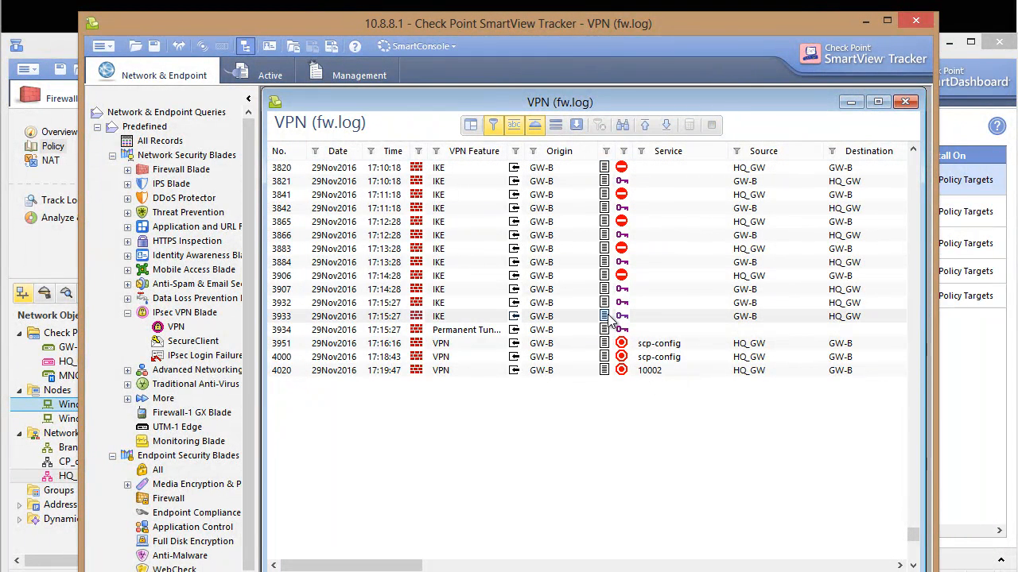
double_click(609, 318)
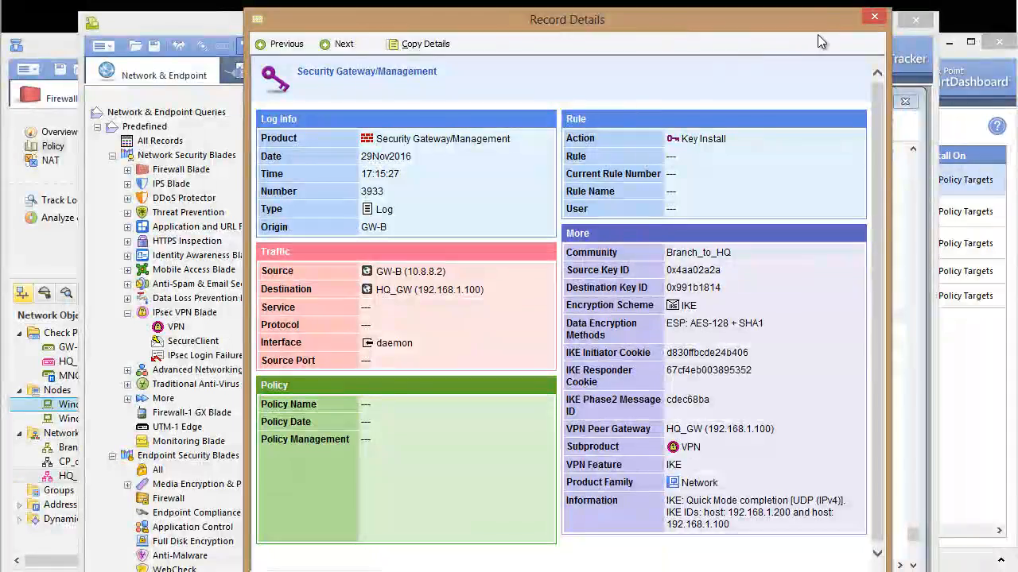
click(874, 16)
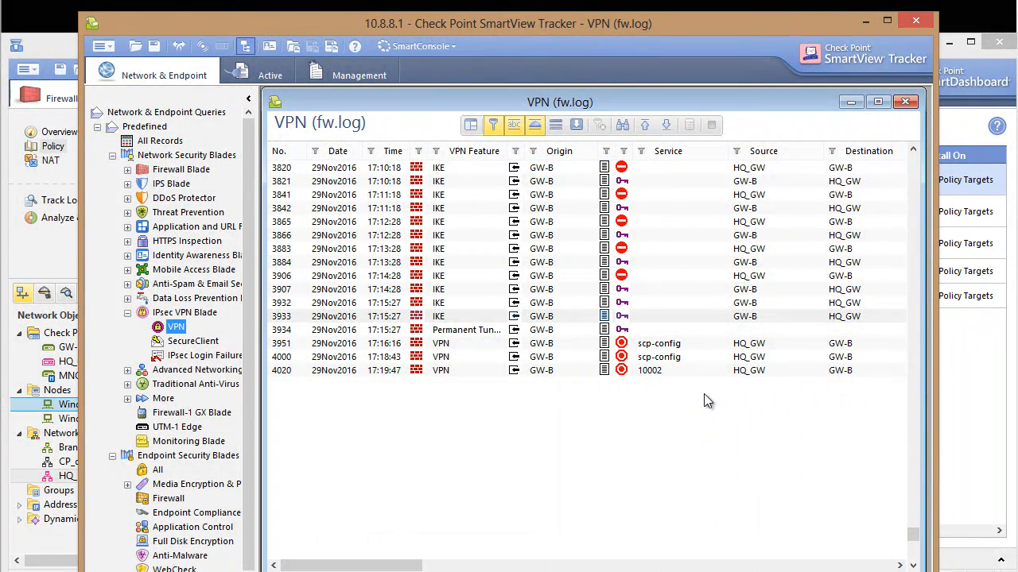
click(622, 400)
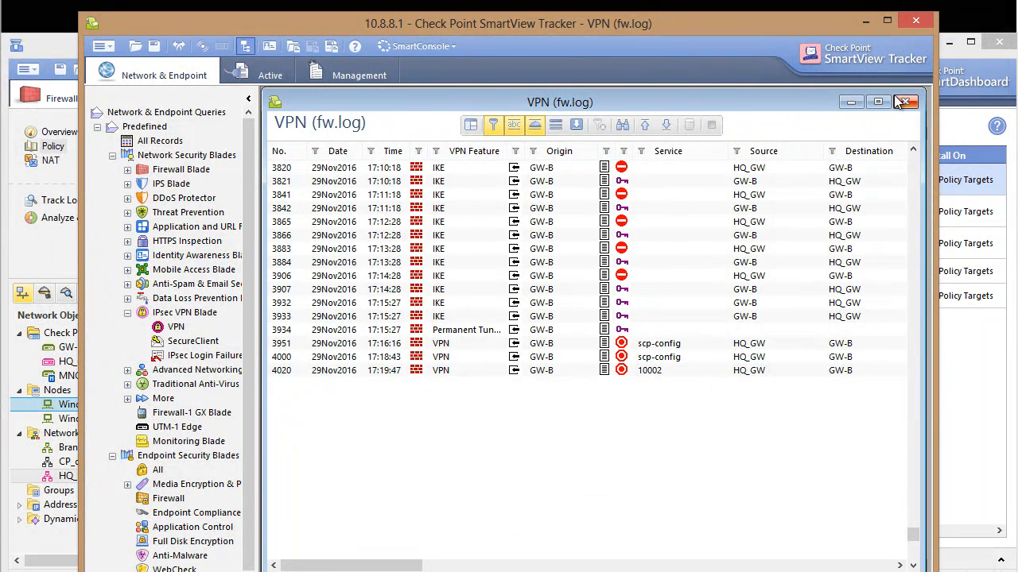
click(916, 21)
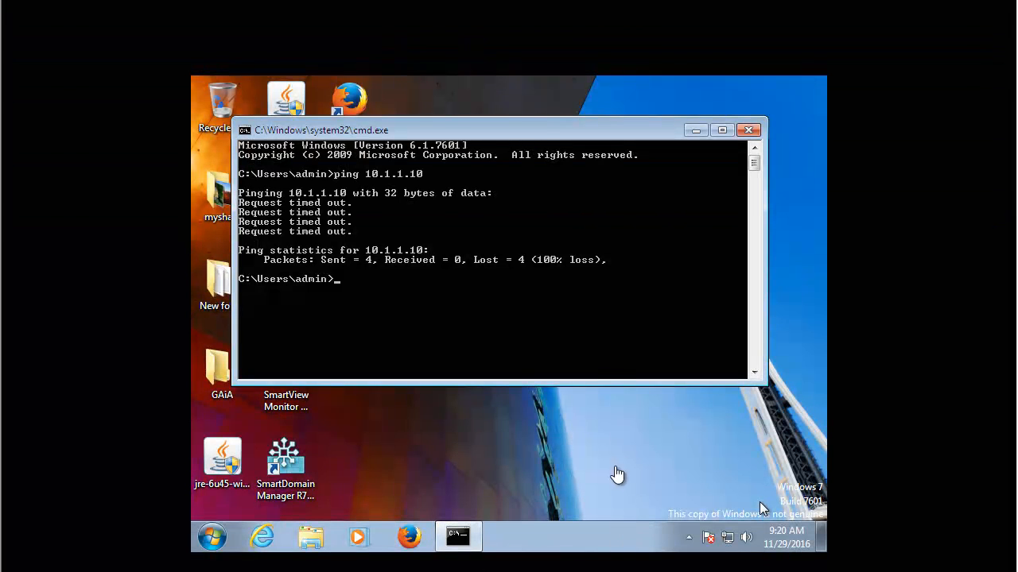
Start a continuous ping to 10.1.1.10 from the Windows 7 command prompt using the -t option.
key(Return)
key(Return)
key(Return)
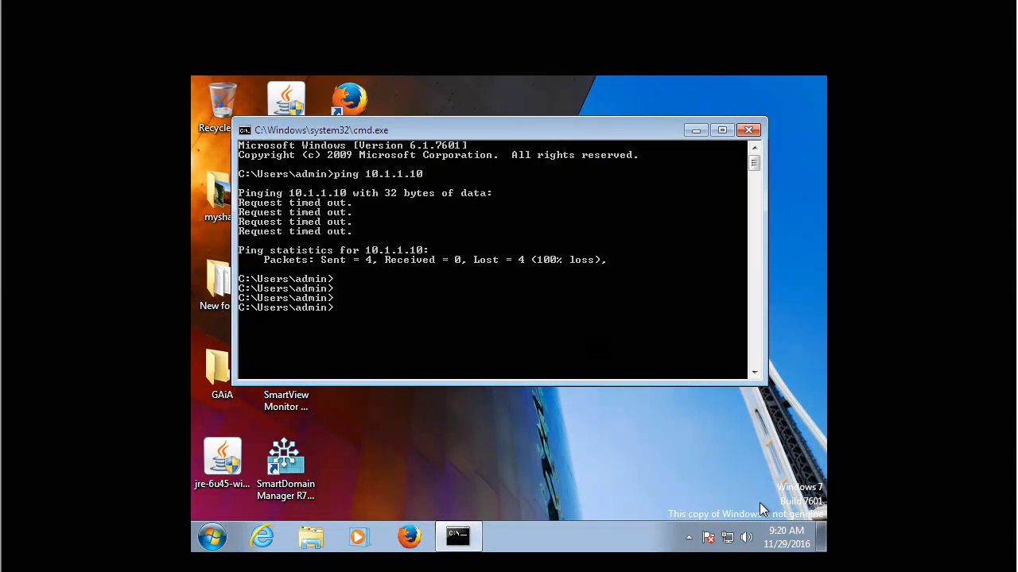
key(Up)
text(-t)
key(Return)
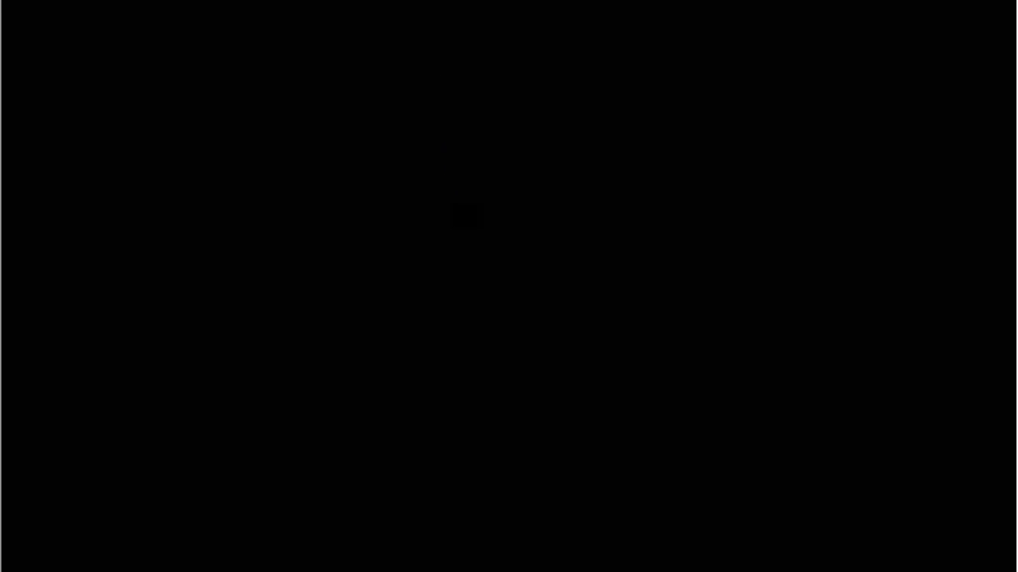
Switch to the GW-A gateway console and log in as admin with the account password.
text(admin)
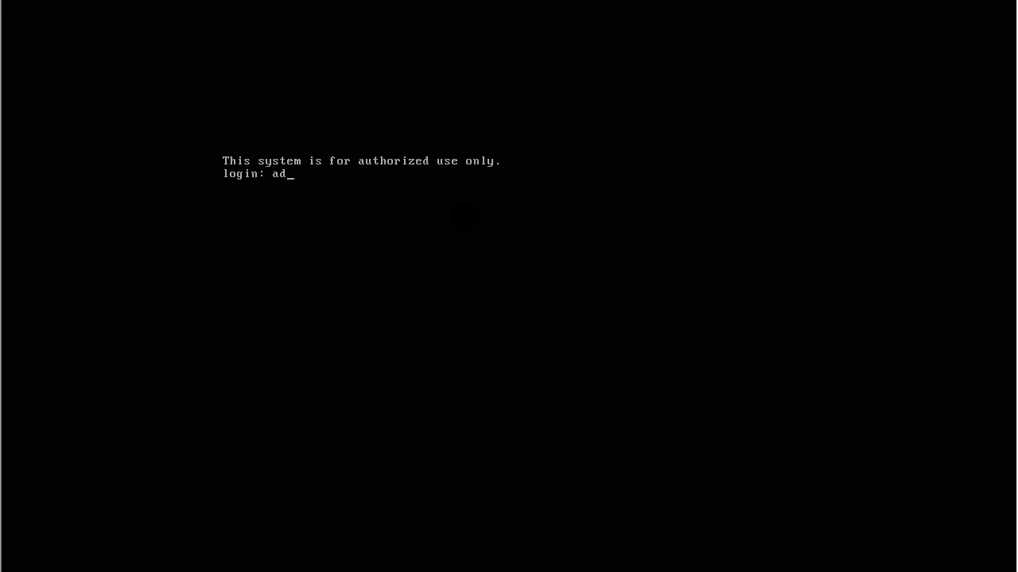
key(Return)
key(Return)
key(Return)
key(Return)
key(Return)
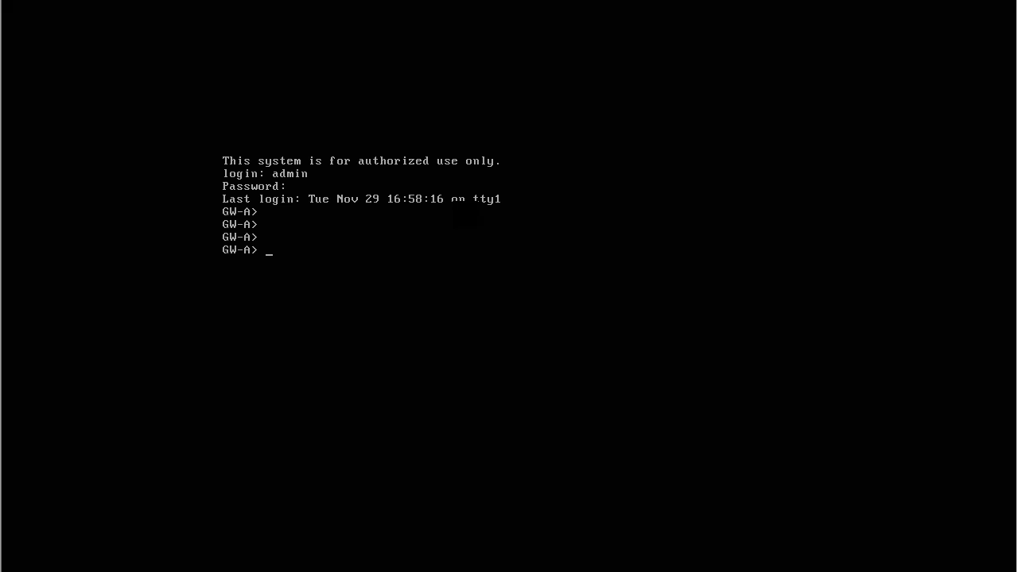
Run vpn tu on GW-A, list all IKE SAs with option 1, and return to the option list.
text(vpn tu)
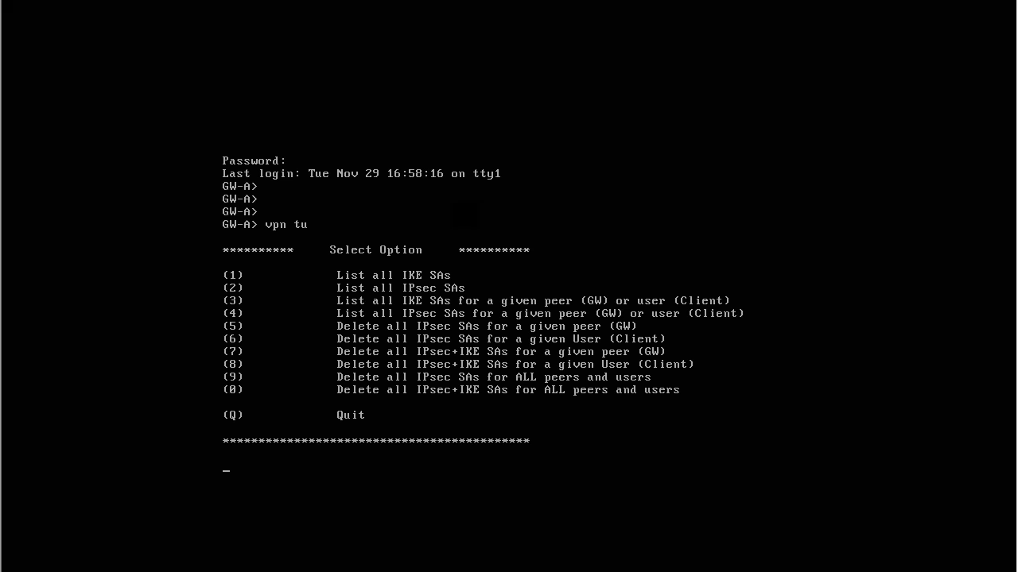
text(1)
key(Return)
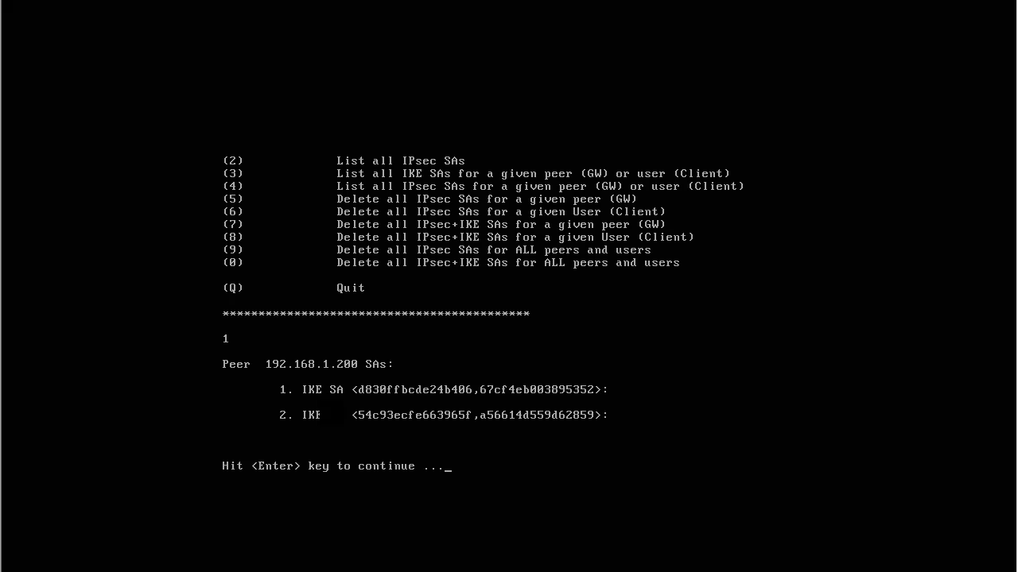
key(Return)
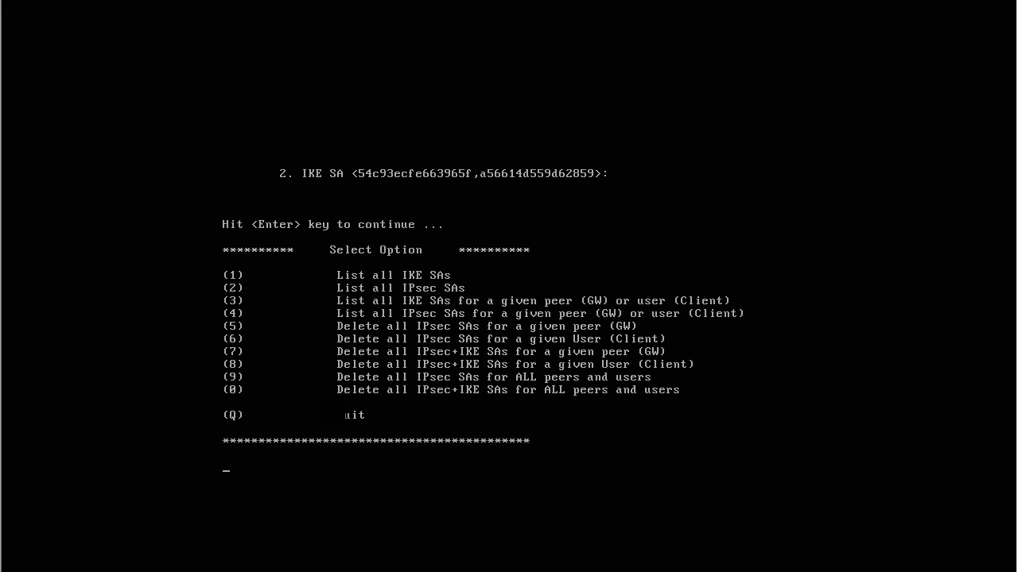
List all IPsec SAs with option 2 and return to the vpn tu option list.
text(2)
key(Return)
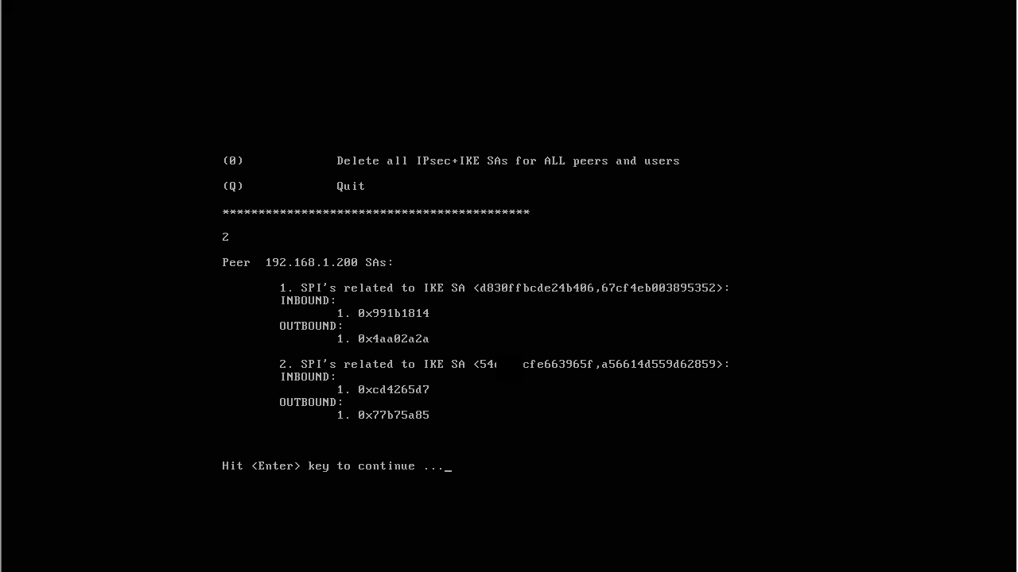
key(Return)
key(Return)
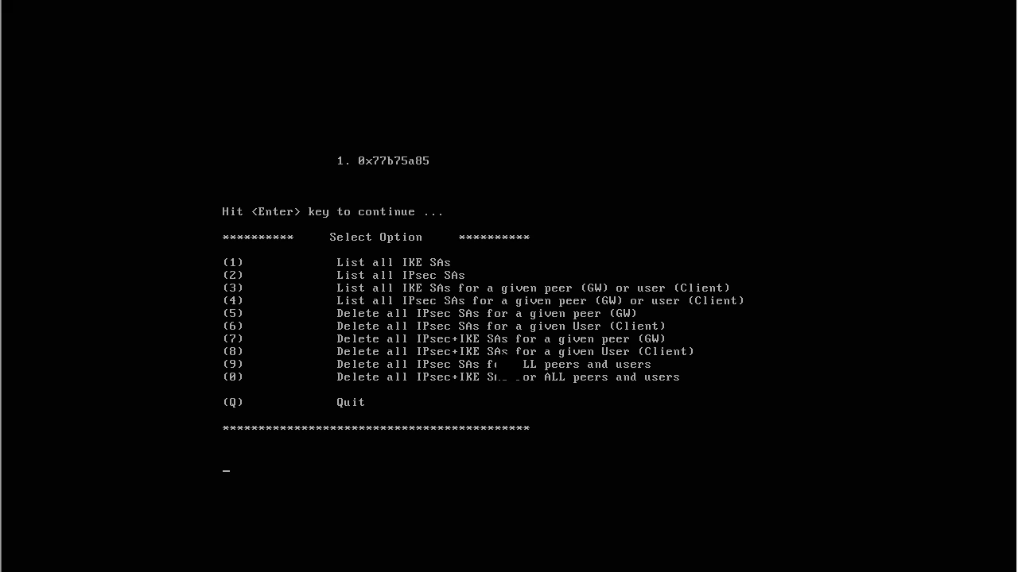
Quit vpn tu and start a ping to 192.168.1.200 from the GW-A console.
text(q)
key(Return)
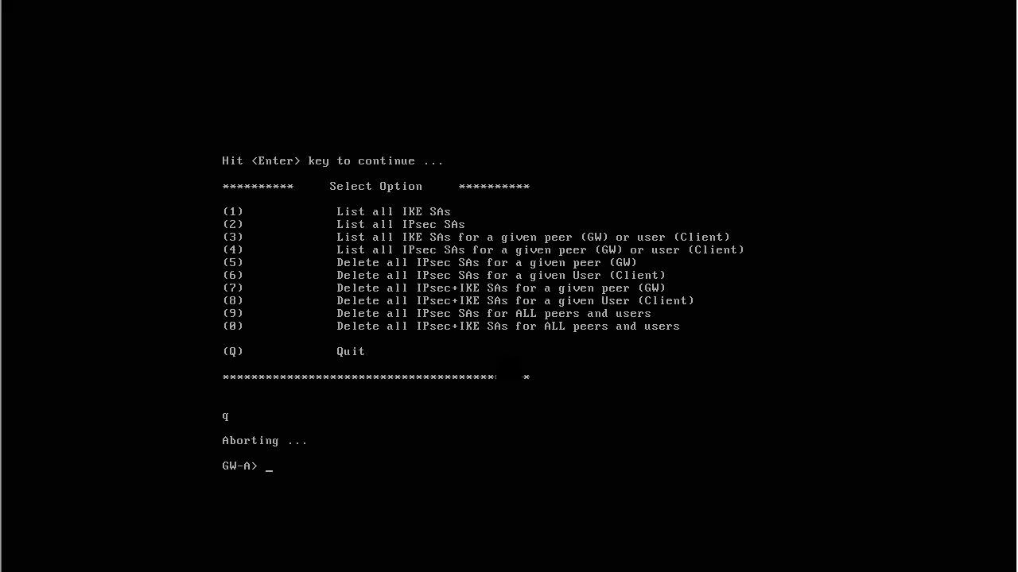
key(Return)
key(Return)
text(ping)
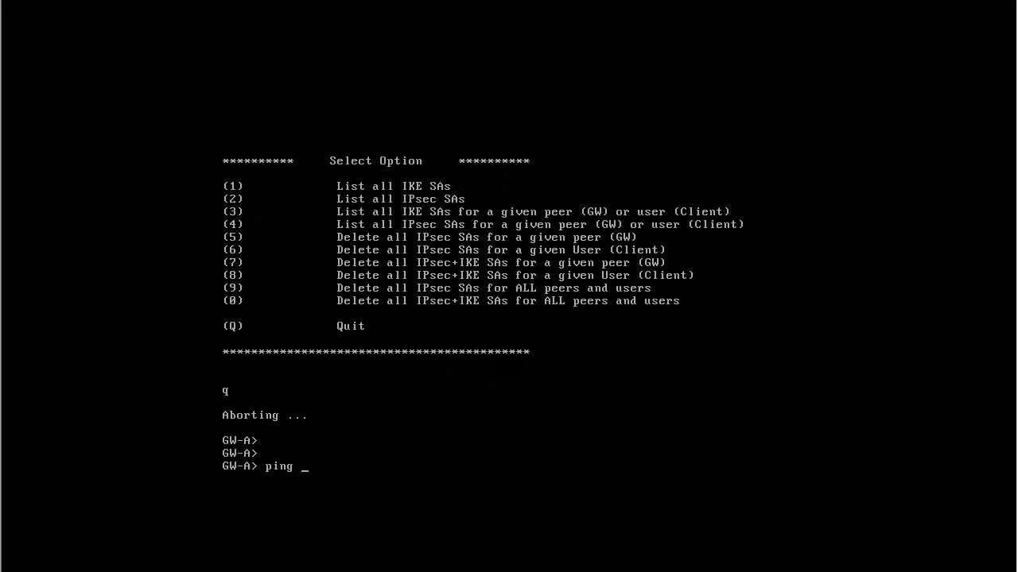
text( 192.168.1.200)
key(Return)
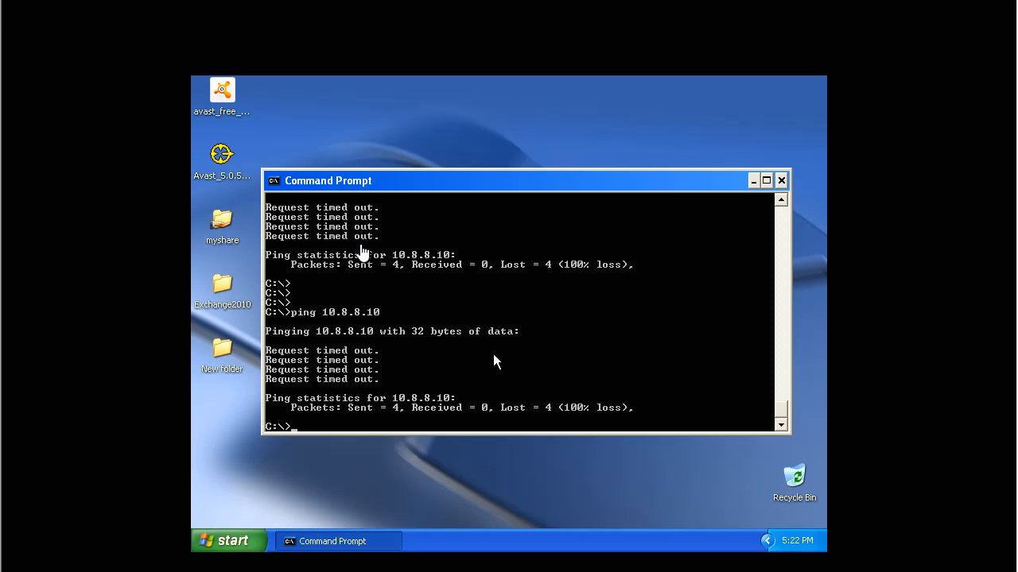
Ping 10.8.8.10 from the Windows XP command prompt, and make the Windows 7 ping window taller.
key(Return)
key(Return)
key(Up)
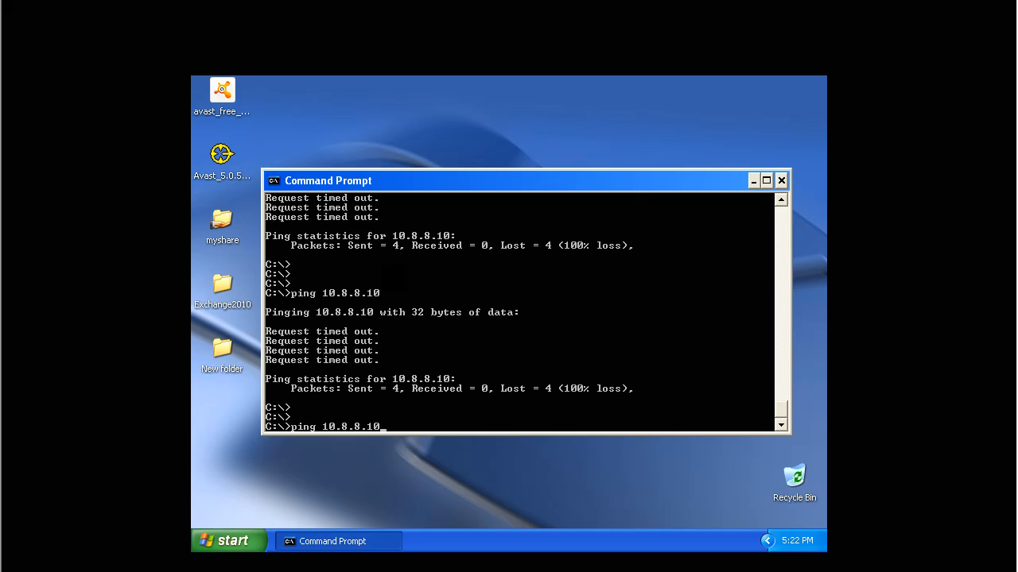
key(Return)
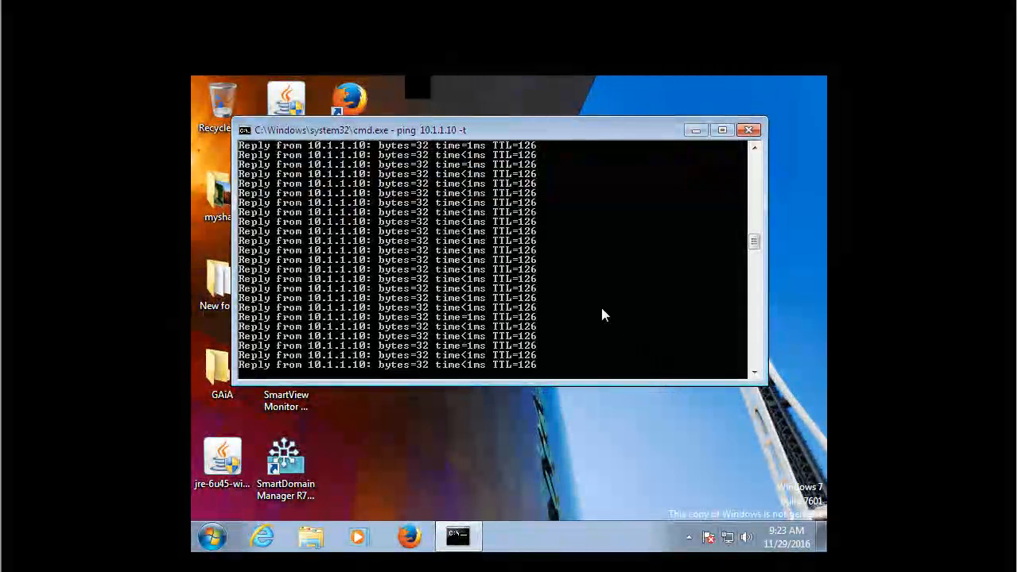
drag(575, 385, 575, 434)
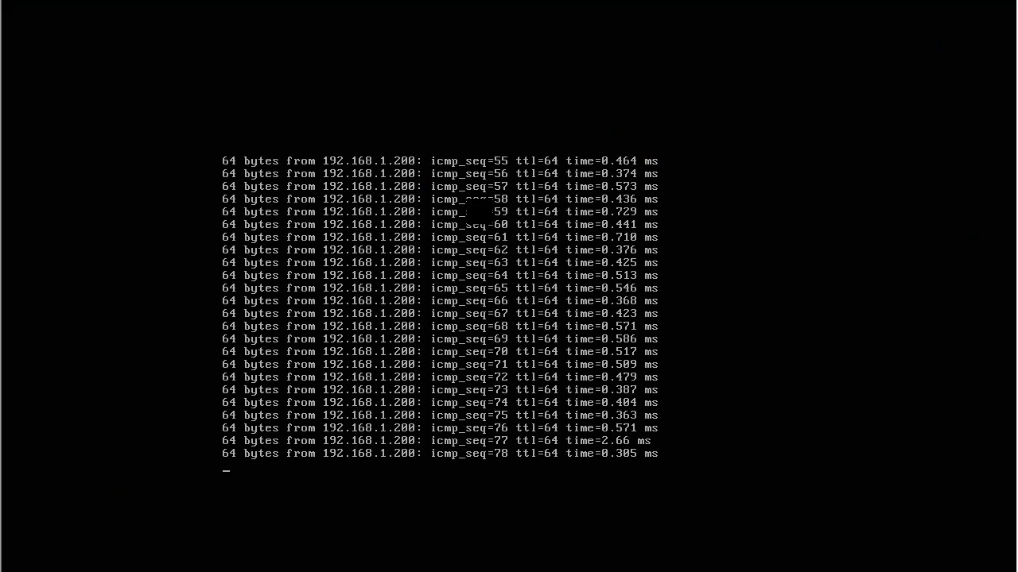
Stop the running ping on GW-A and list all IKE SAs with option 1 of vpn tu.
key(ctrl+c)
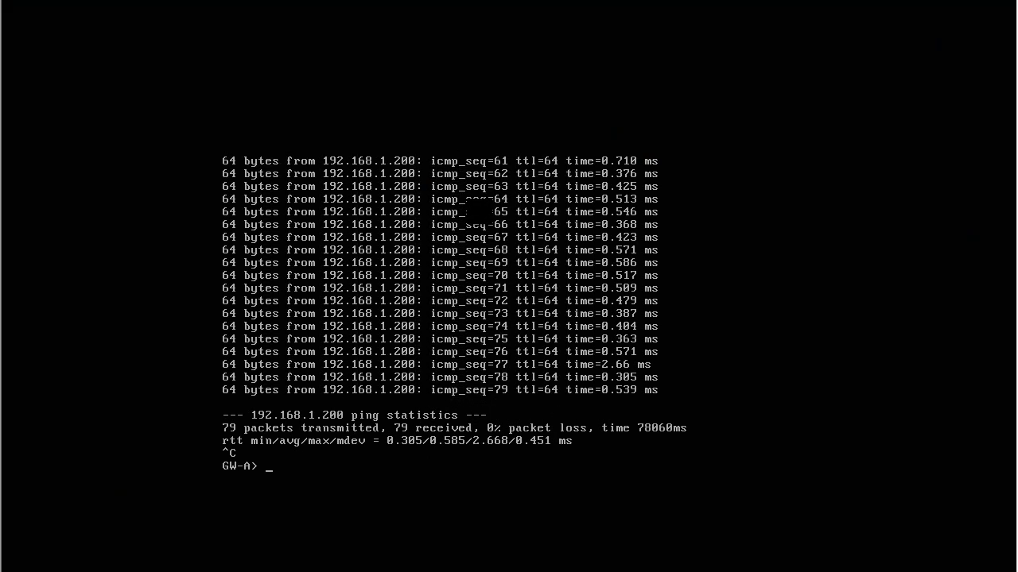
key(Return)
key(Return)
key(Return)
text(vp)
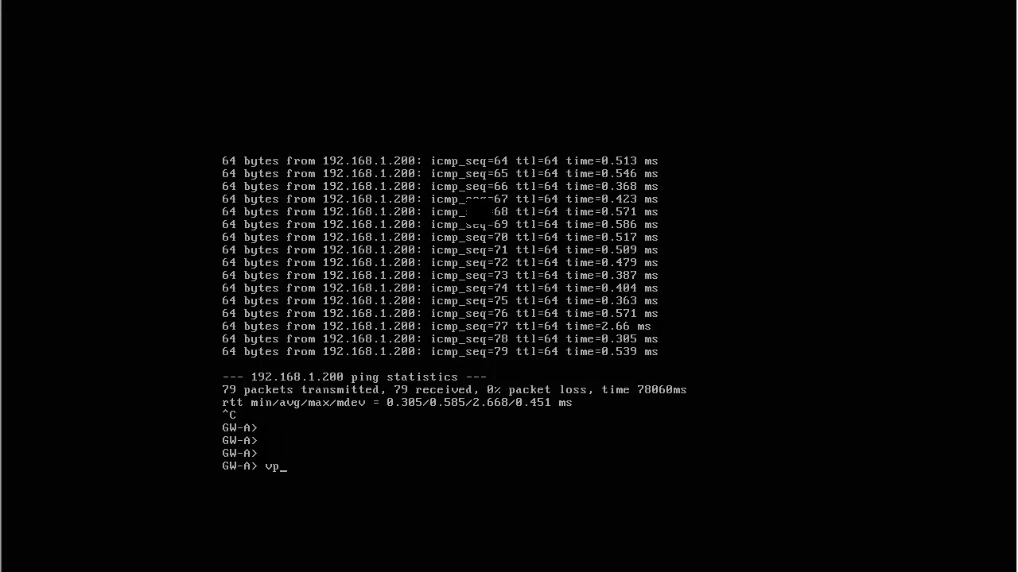
text(n tu)
key(Return)
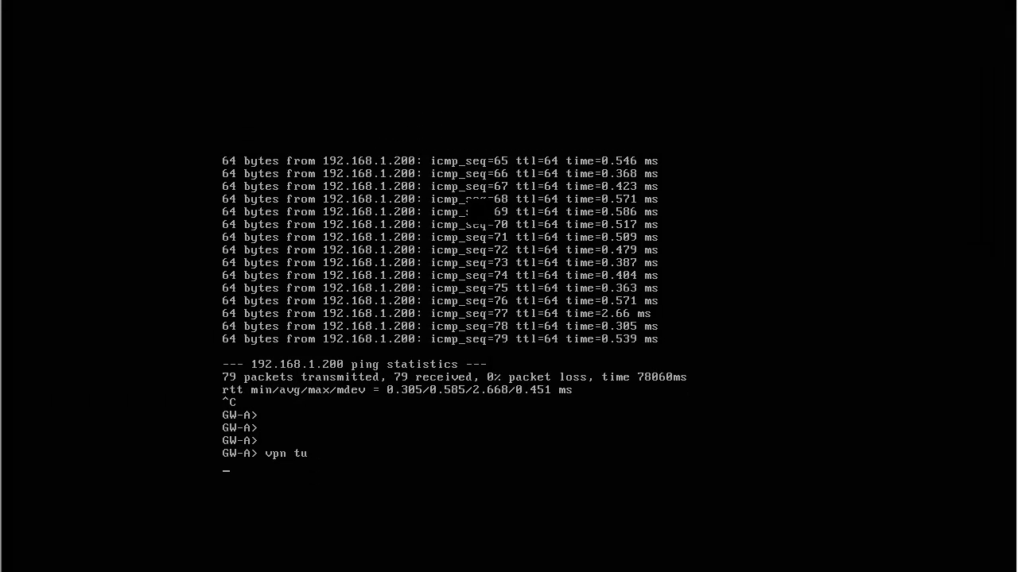
text(1)
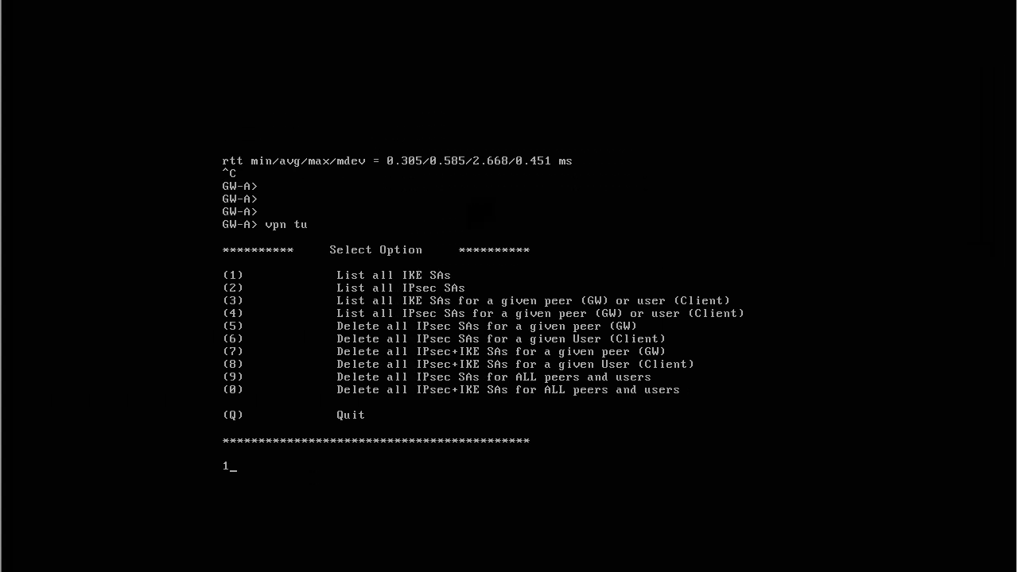
key(Return)
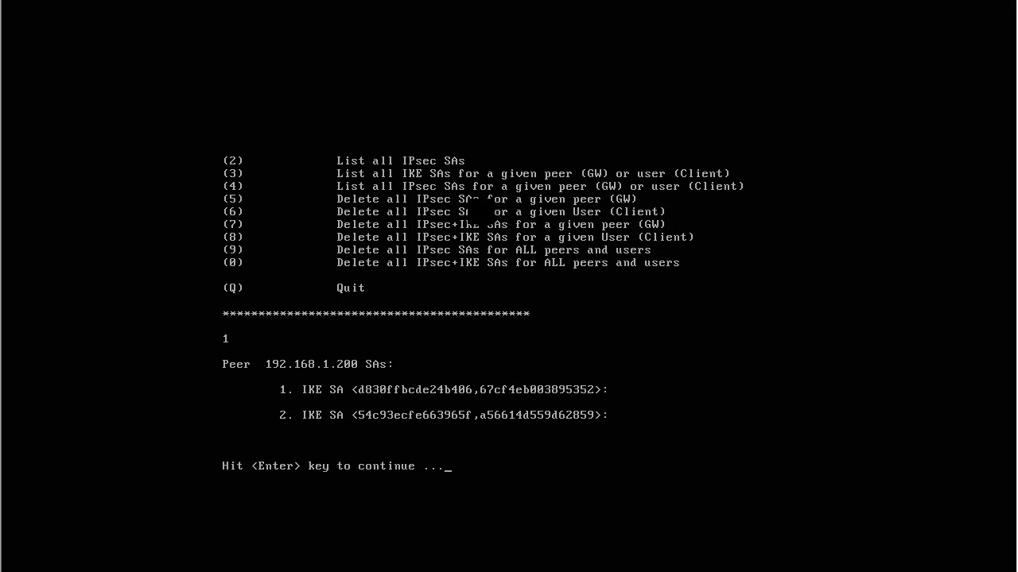
key(Return)
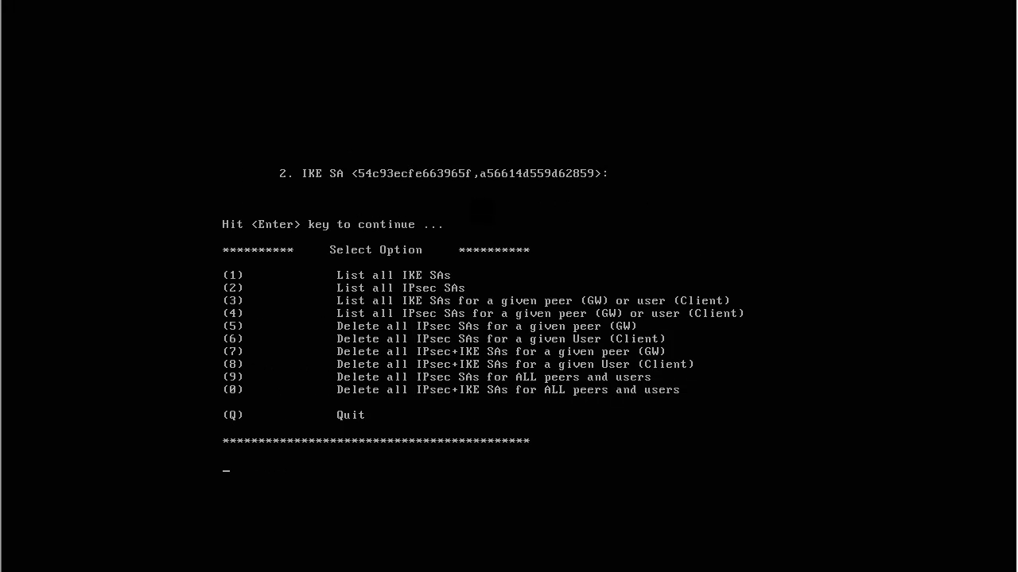
List all IPsec SAs with option 2 and quit vpn tu to the GW-A prompt.
text(2)
key(Return)
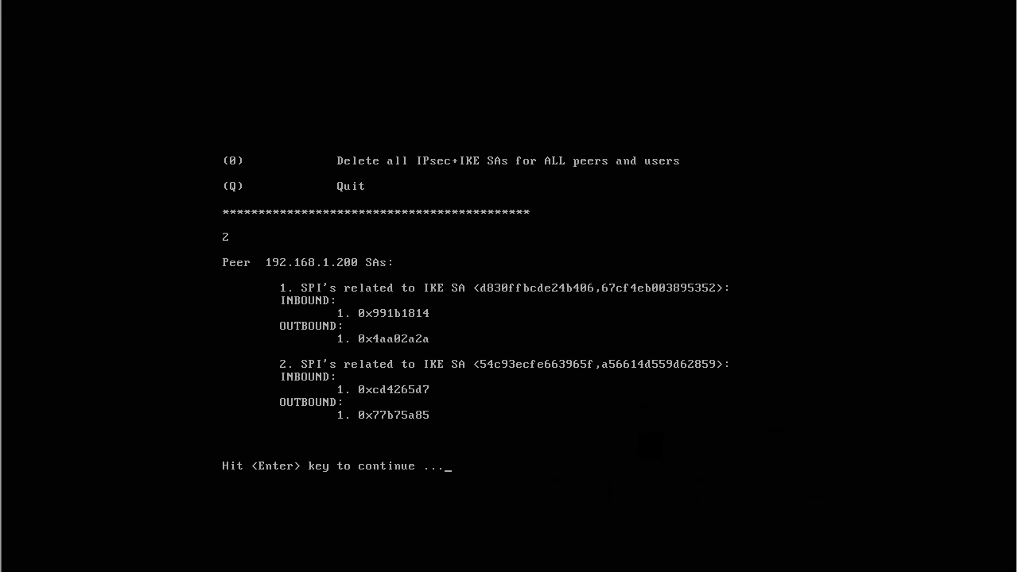
key(Return)
text(q)
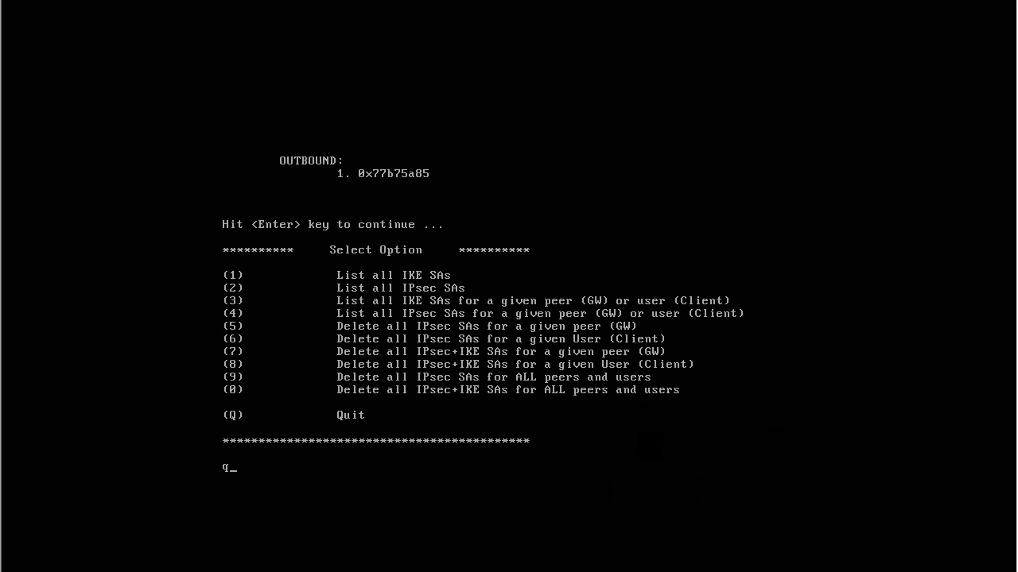
key(Return)
key(Return)
key(Return)
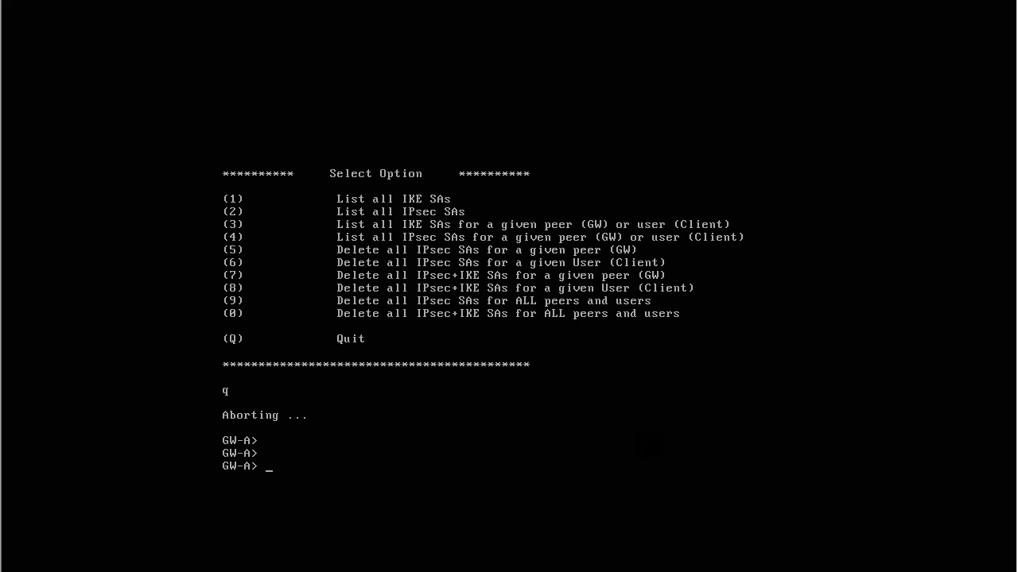
Ping 192.168.1.200 again from the GW-A console and stop it after a few replies.
text(ping 192.168.1.200)
key(Return)
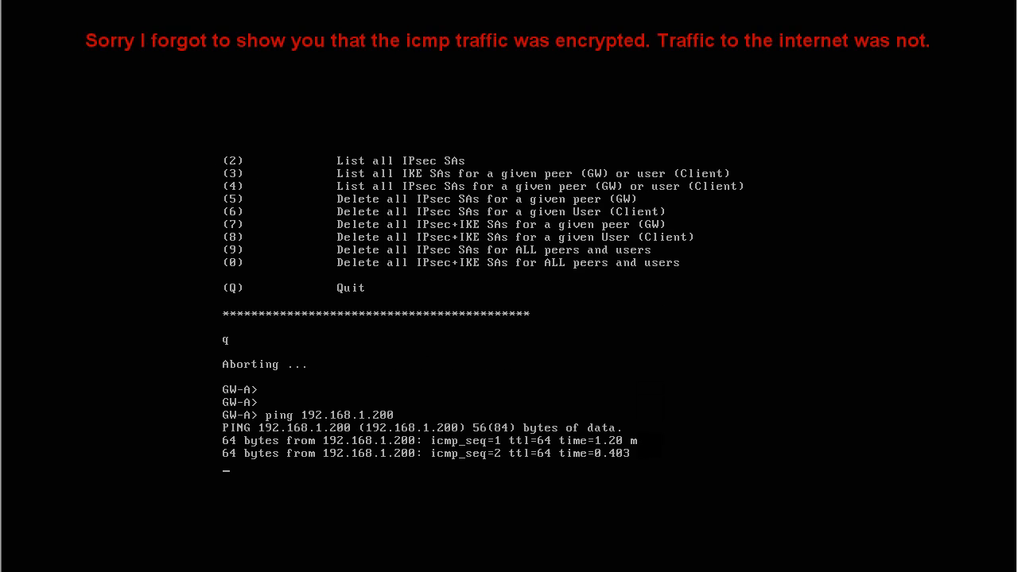
key(ctrl+c)
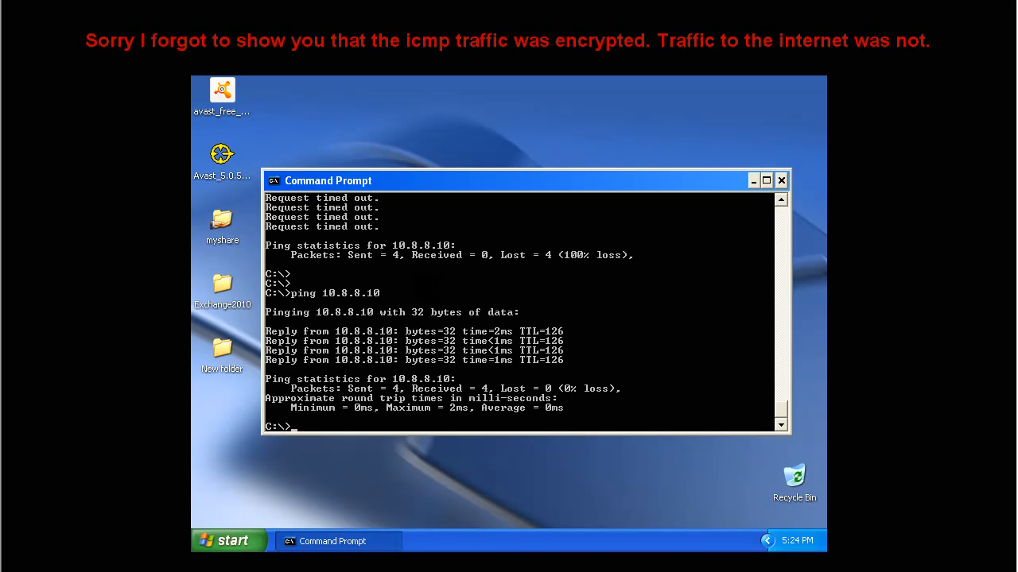
Switch to the Windows XP machine and repeat the ping to 10.8.8.10 from its command prompt.
key(Return)
key(Return)
key(Up)
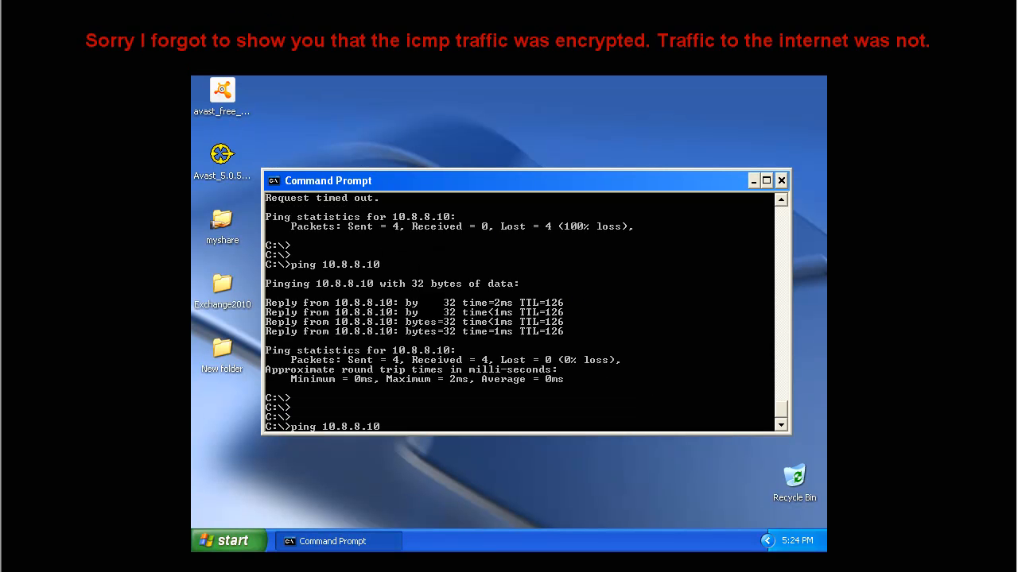
key(Return)
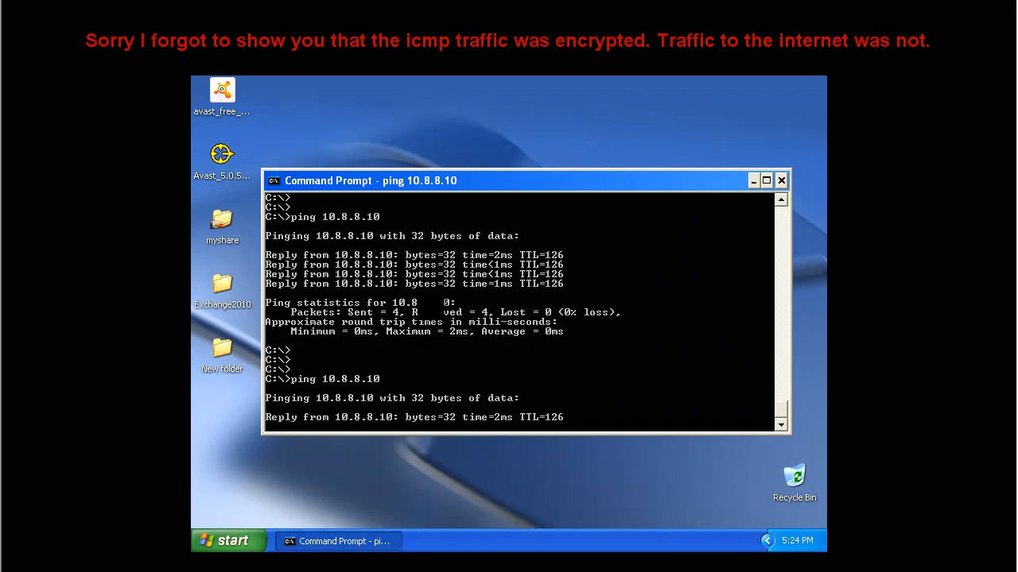